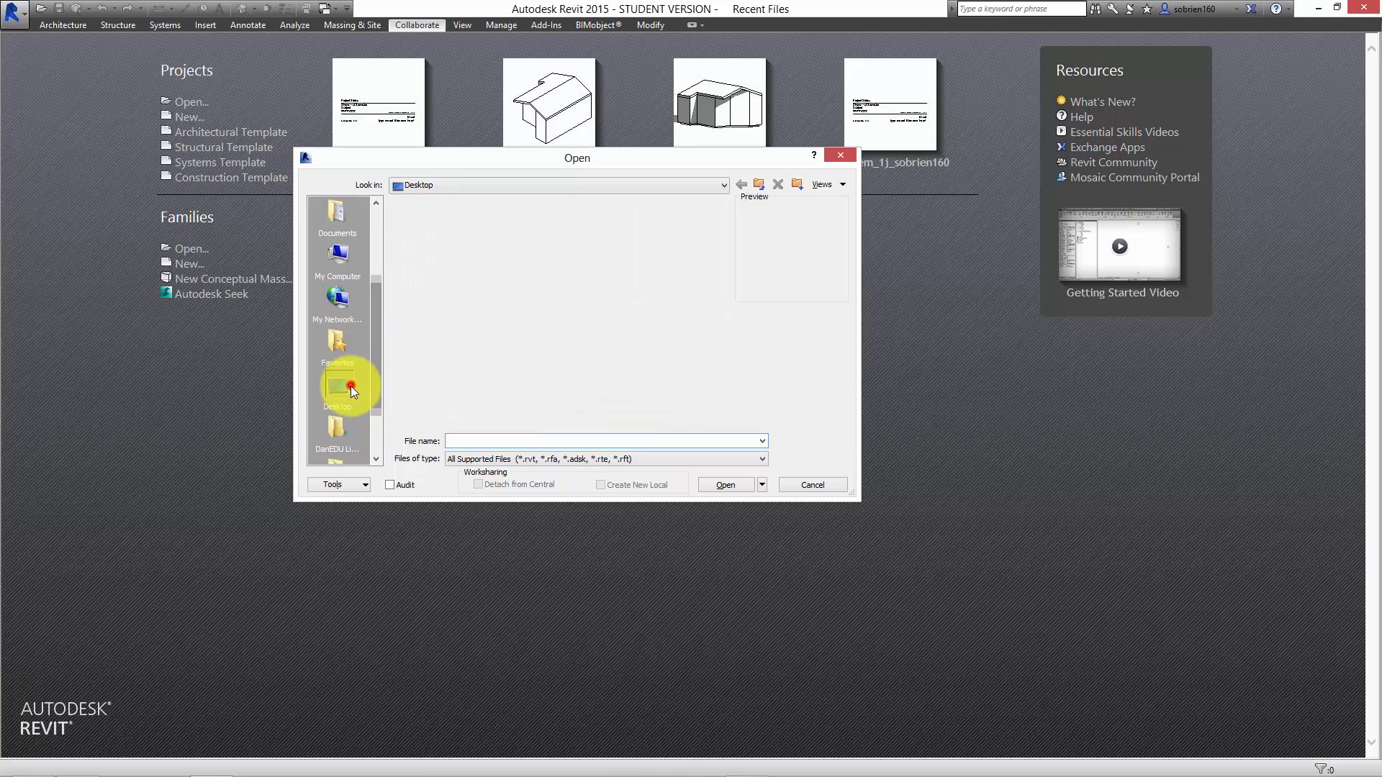
Open the project file 1stSem_1i.rvt from the 1.Sem GIT folder on the desktop
{"action": "double_click", "coordinate": [459, 293]}
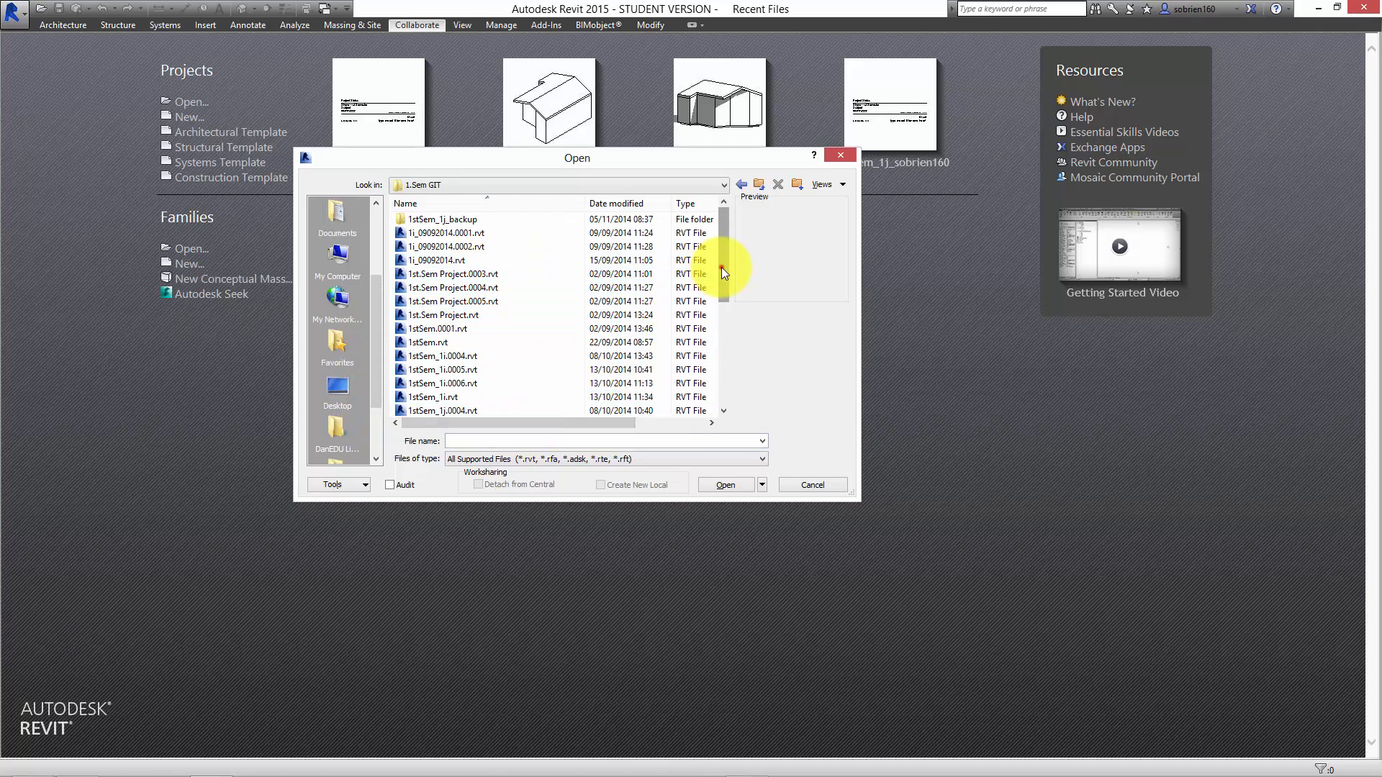
{"action": "left_click_drag", "start_coordinate": [721, 266], "coordinate": [724, 314]}
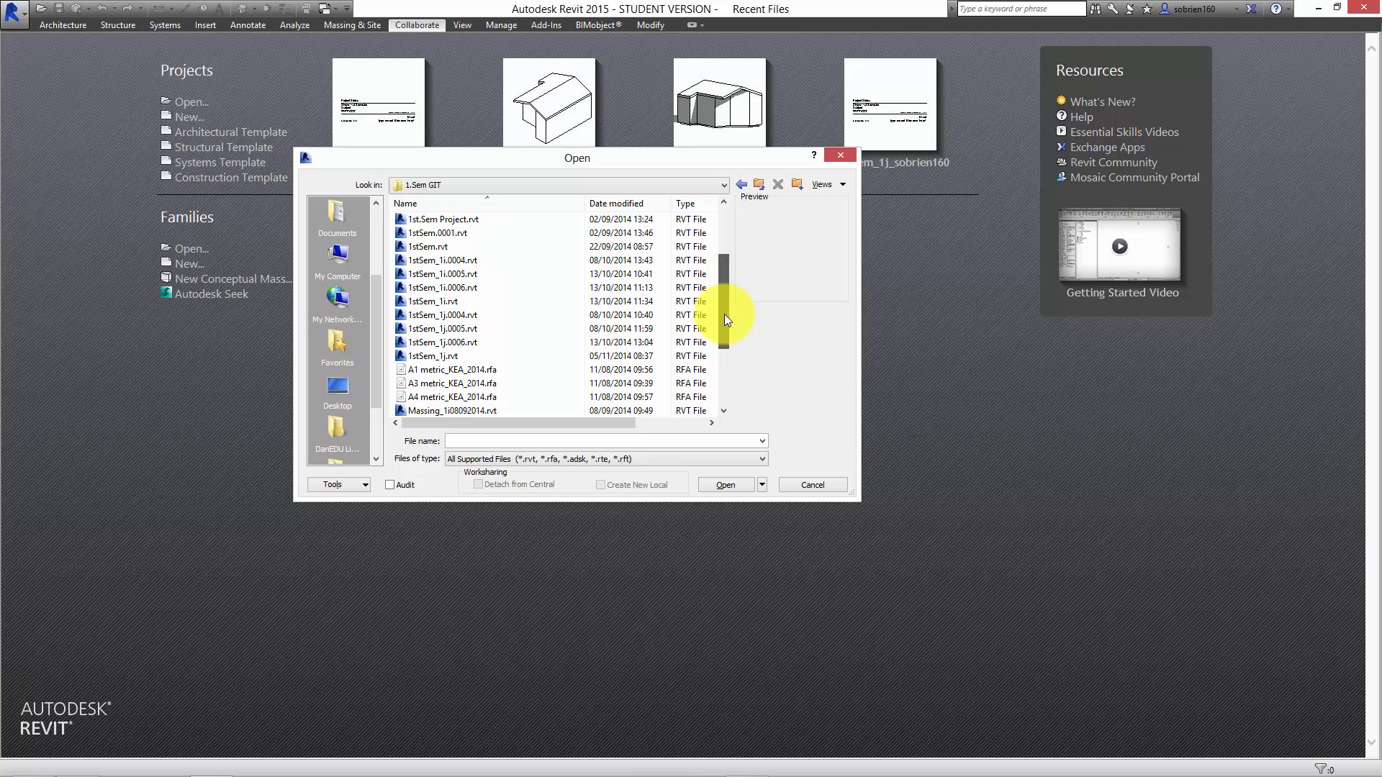
{"action": "left_click", "coordinate": [501, 299]}
{"action": "left_click", "coordinate": [718, 486]}
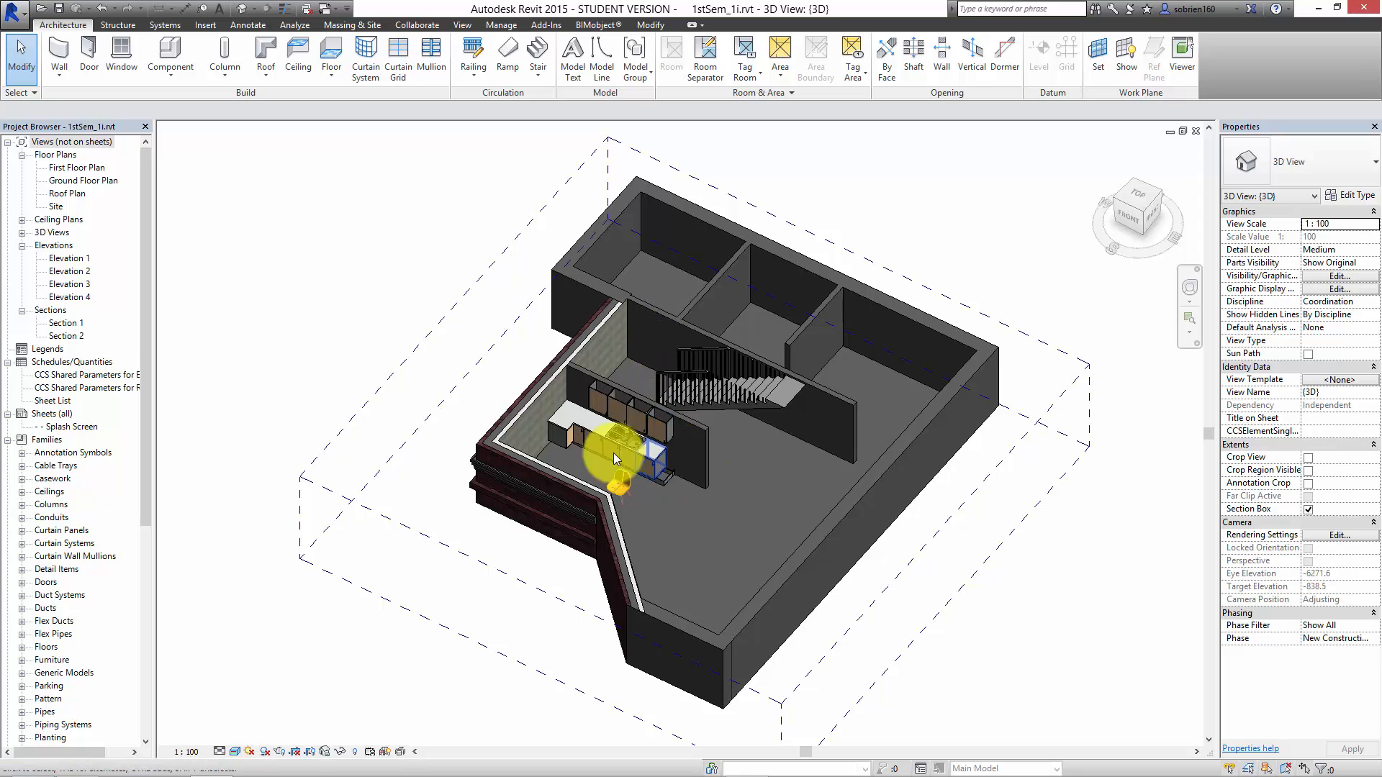
Turn off the section box in the 3D view so the whole house is displayed
{"action": "middle_click_drag", "start_coordinate": [731, 432], "coordinate": [650, 430]}
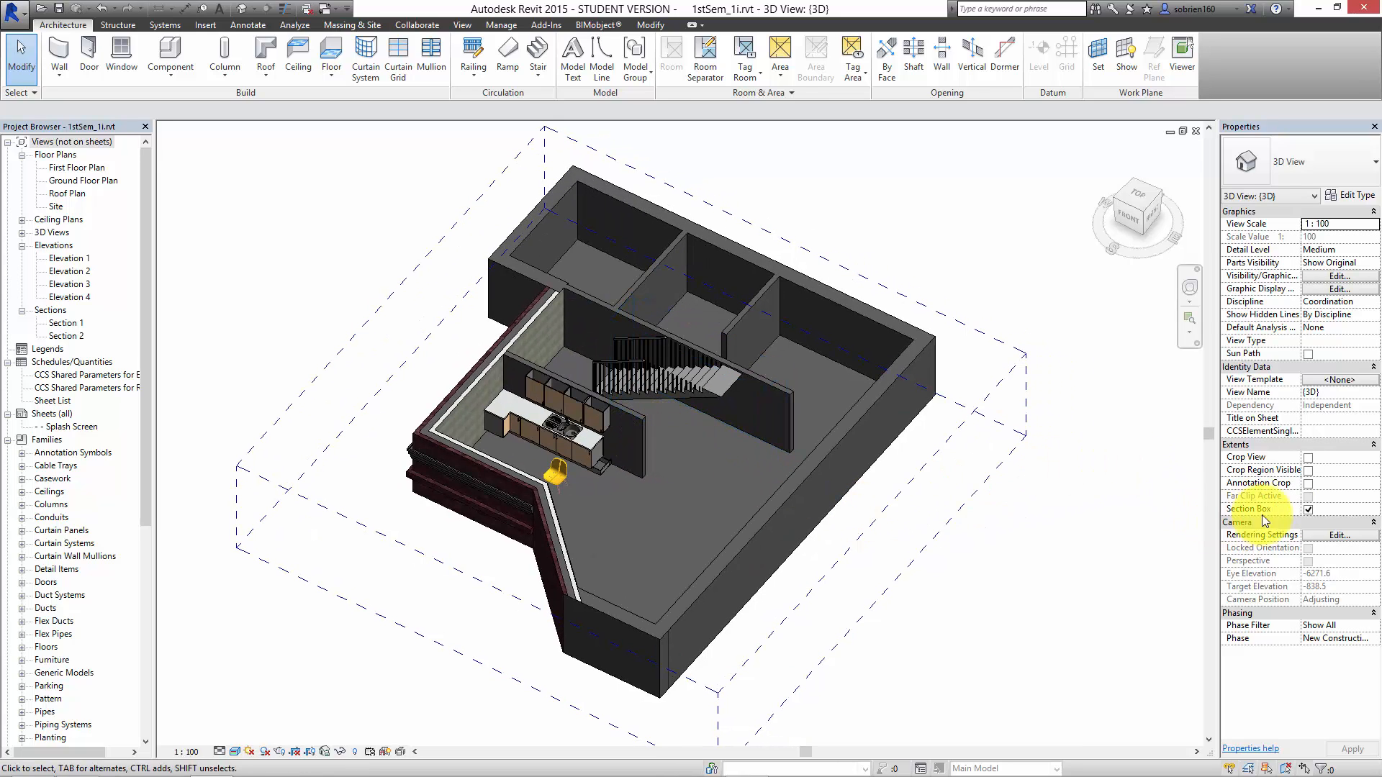
{"action": "left_click", "coordinate": [1308, 510]}
{"action": "left_click", "coordinate": [981, 512]}
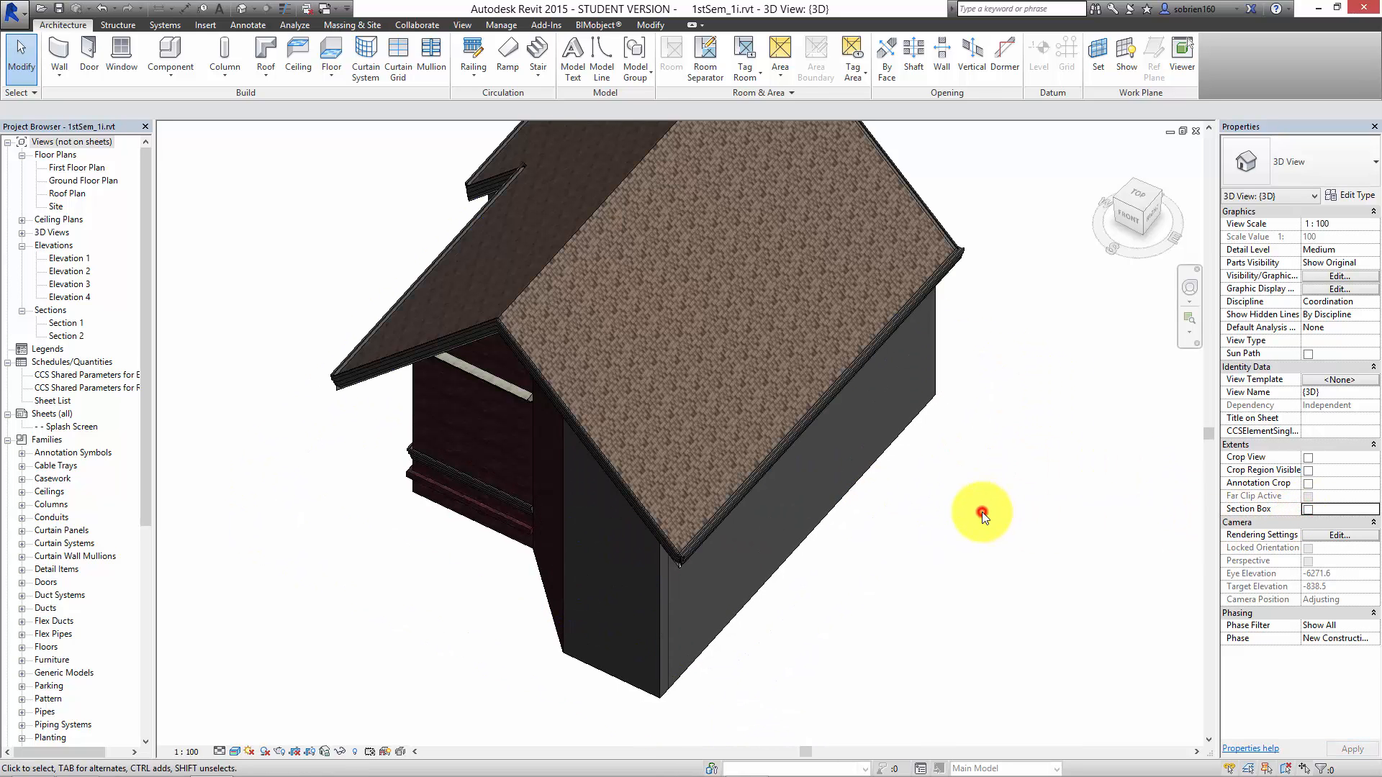
{"action": "middle_click_drag", "start_coordinate": [626, 499], "coordinate": [901, 465], "text": "shift"}
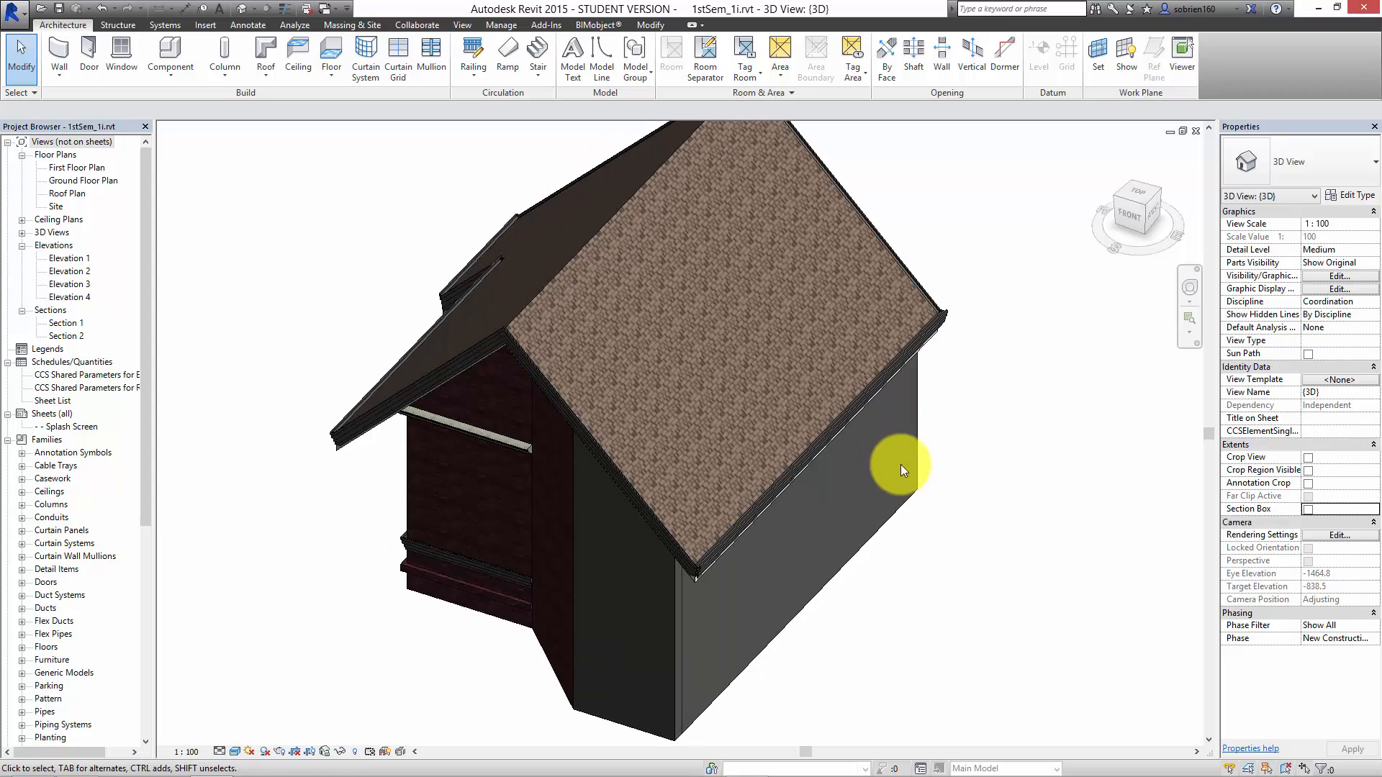
{"action": "scroll", "coordinate": [917, 436], "scroll_direction": "down", "scroll_amount": 2}
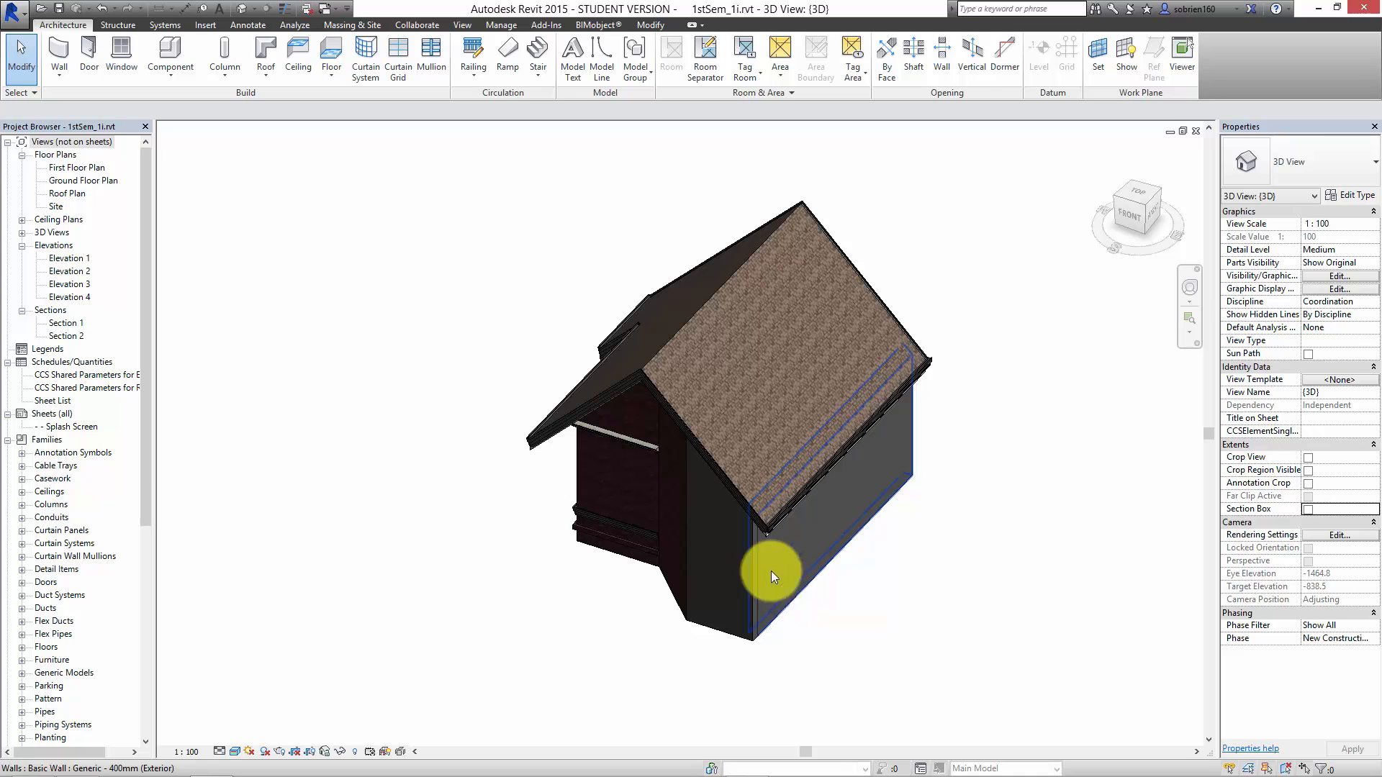
{"action": "middle_click_drag", "start_coordinate": [457, 580], "coordinate": [423, 580]}
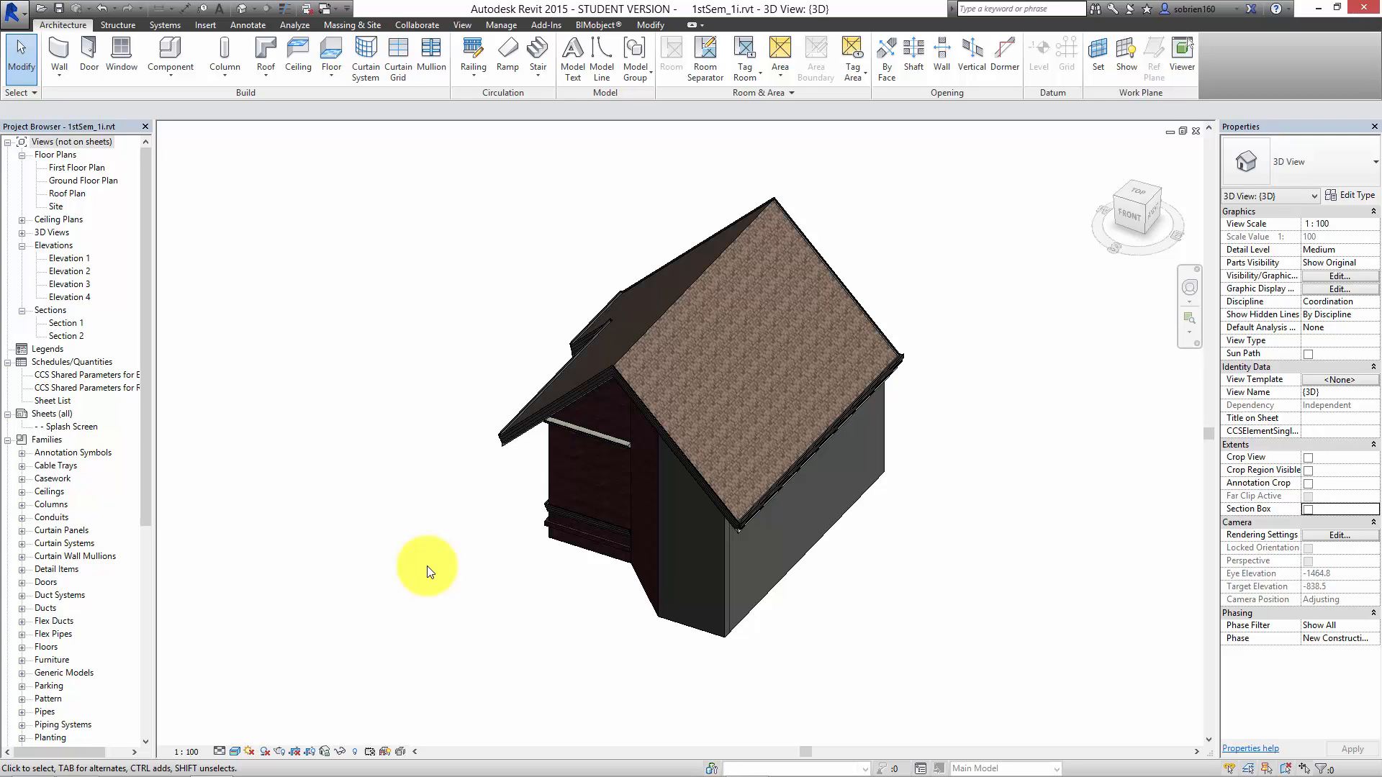
{"action": "middle_click_drag", "start_coordinate": [469, 472], "coordinate": [469, 559]}
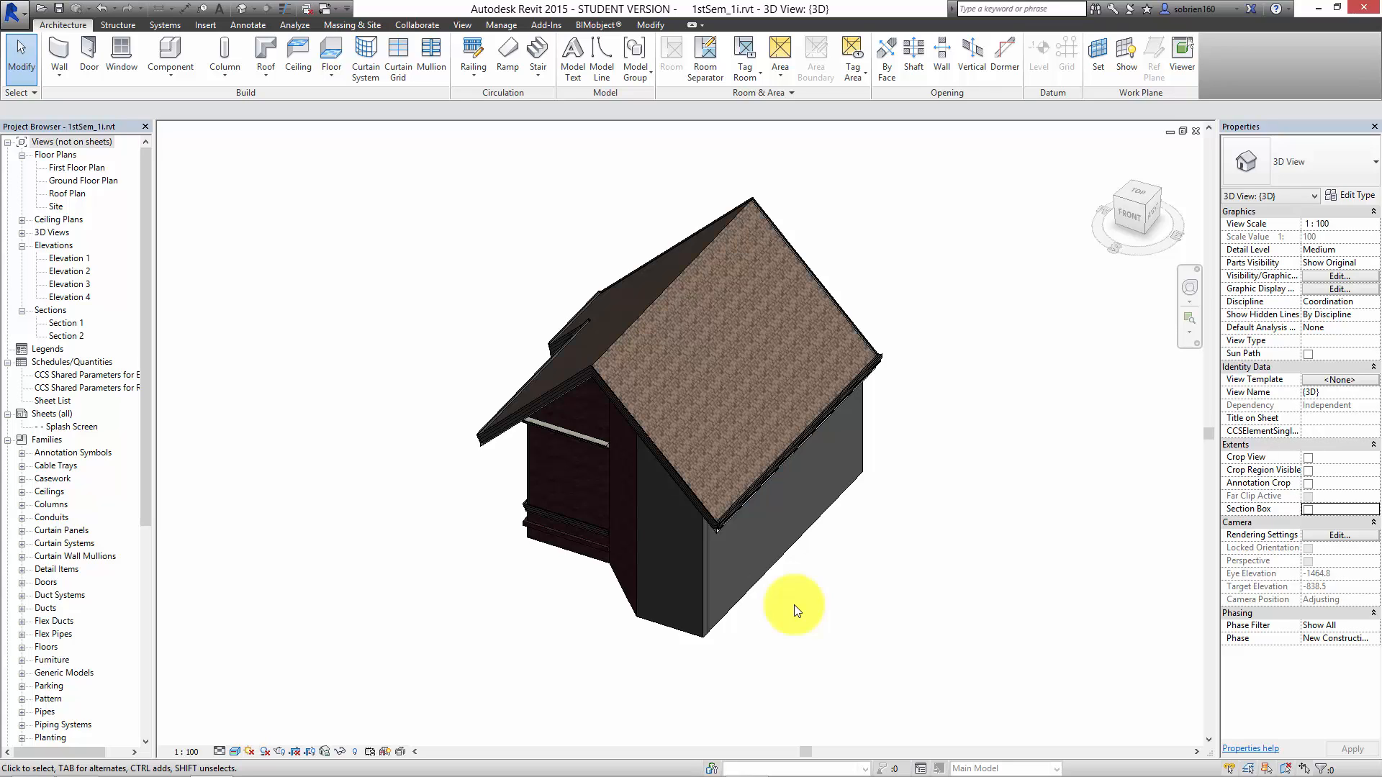
Start saving the project as a new project file, choosing the E2014_Semester_1 folder on the G: network drive
{"action": "left_click", "coordinate": [24, 29]}
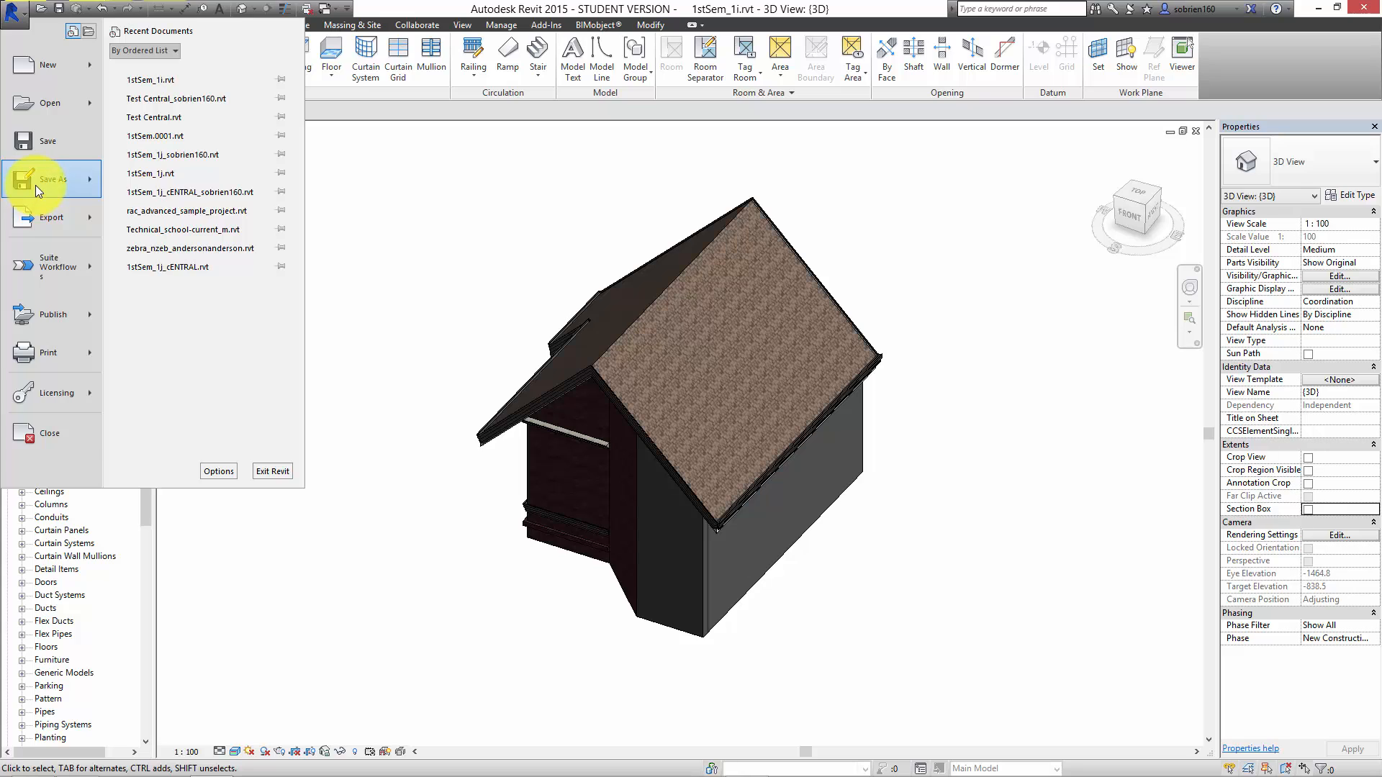
{"action": "mouse_move", "coordinate": [37, 183]}
{"action": "left_click", "coordinate": [171, 83]}
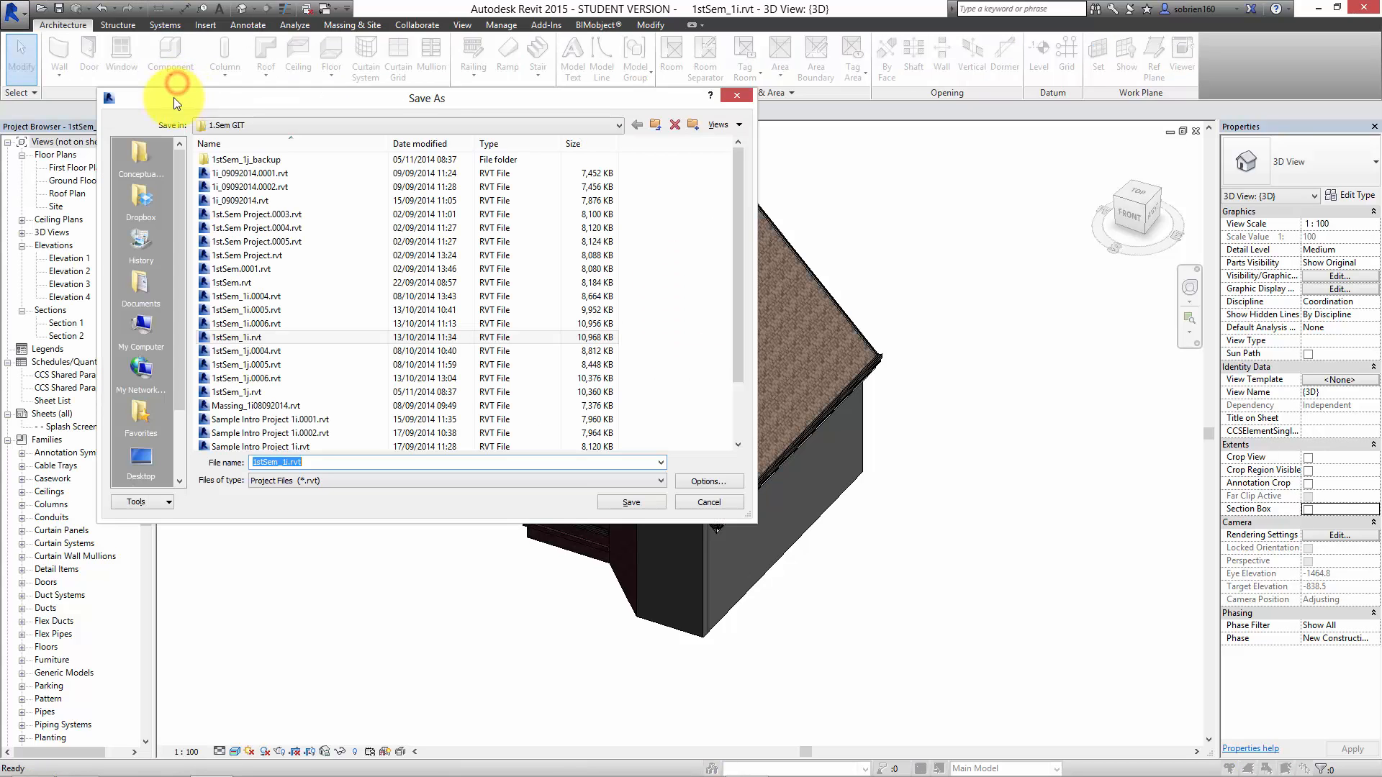
{"action": "left_click", "coordinate": [148, 326]}
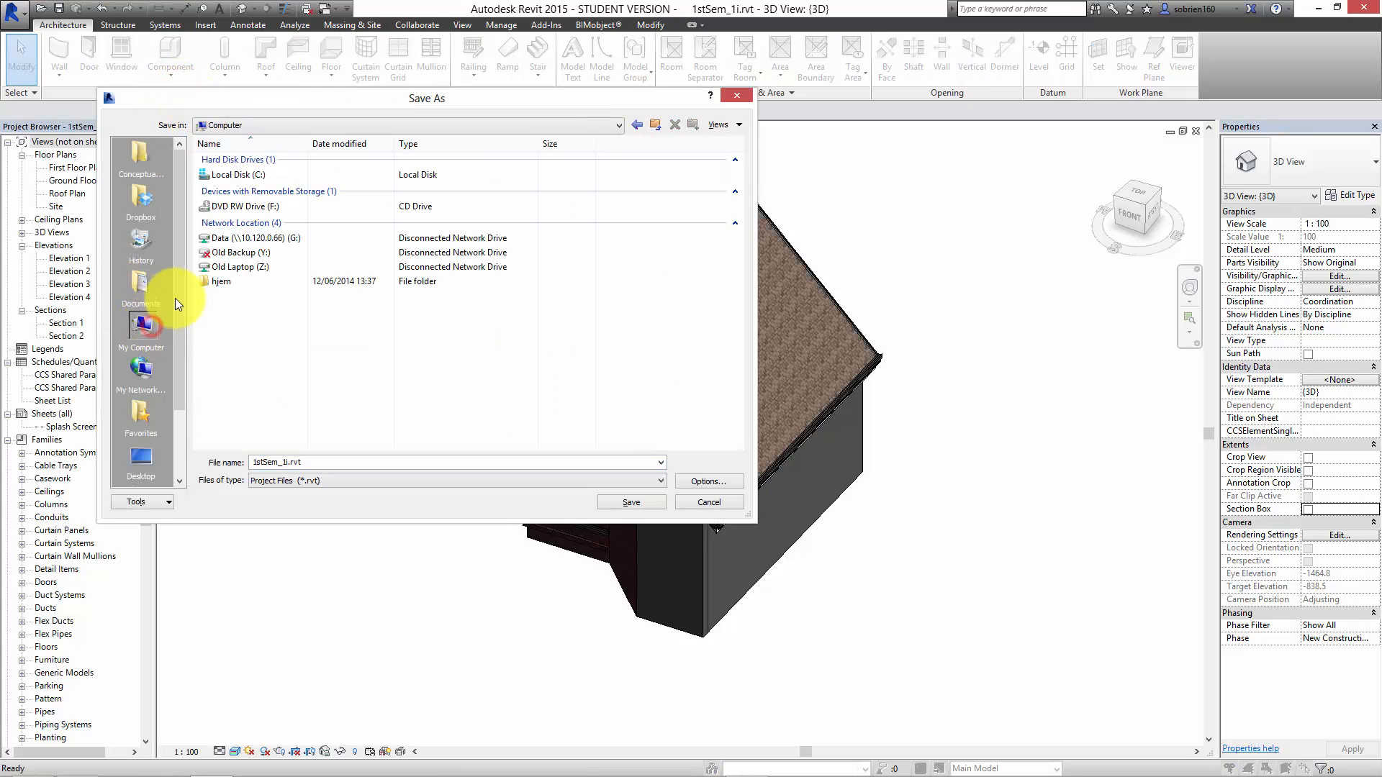
{"action": "double_click", "coordinate": [272, 237]}
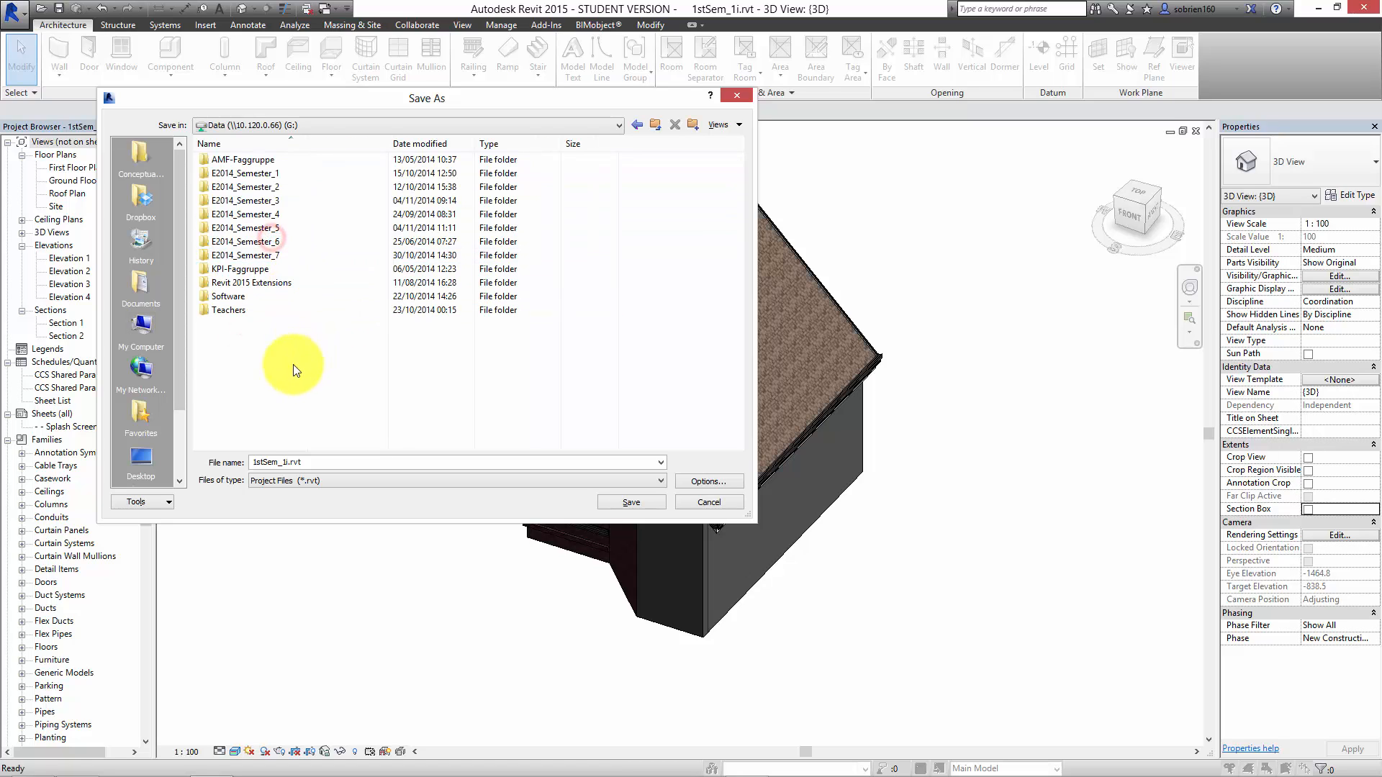
{"action": "double_click", "coordinate": [275, 174]}
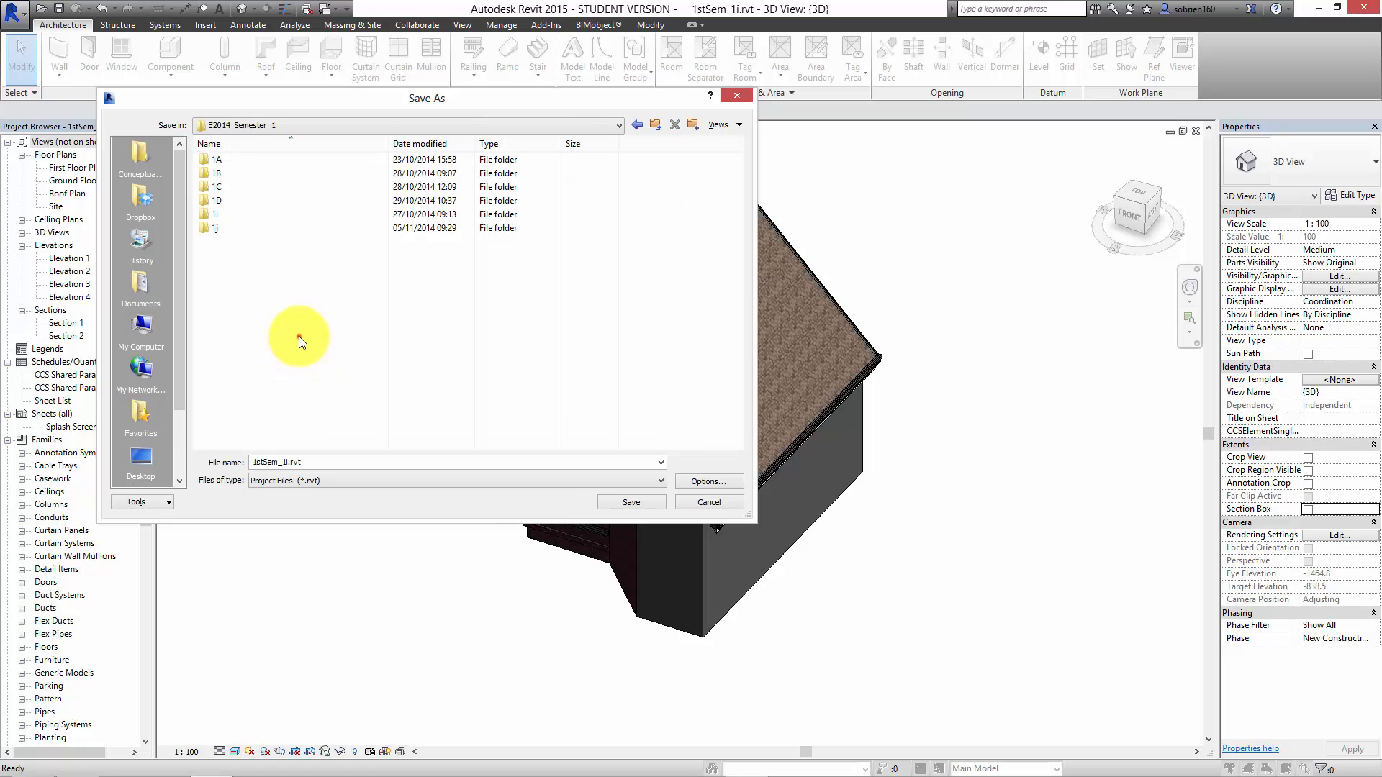
Create a new folder inside E2014_Semester_1, named with the owner's first name followed by "Central"
{"action": "left_click", "coordinate": [694, 125]}
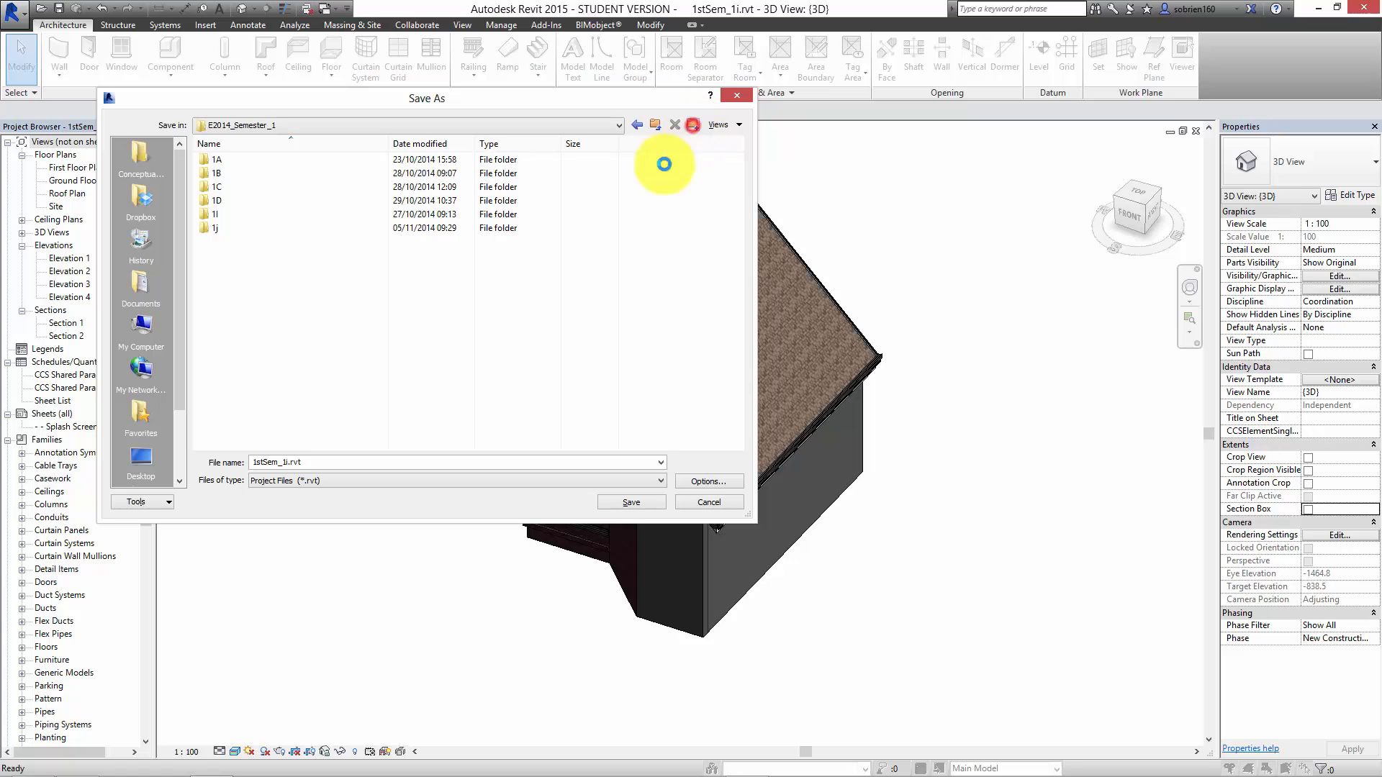
{"action": "left_click", "coordinate": [234, 243]}
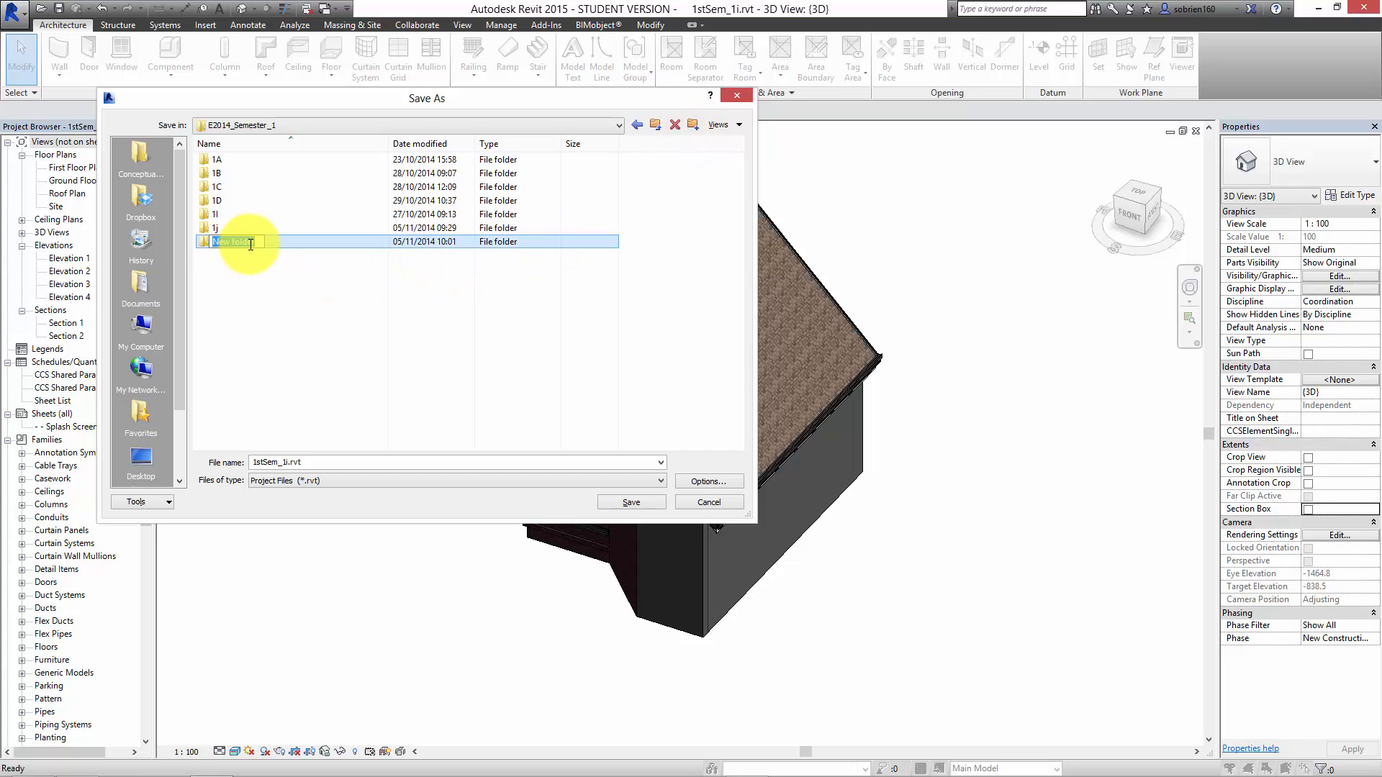
{"action": "type", "text": "Shane Central"}
{"action": "left_click", "coordinate": [277, 287]}
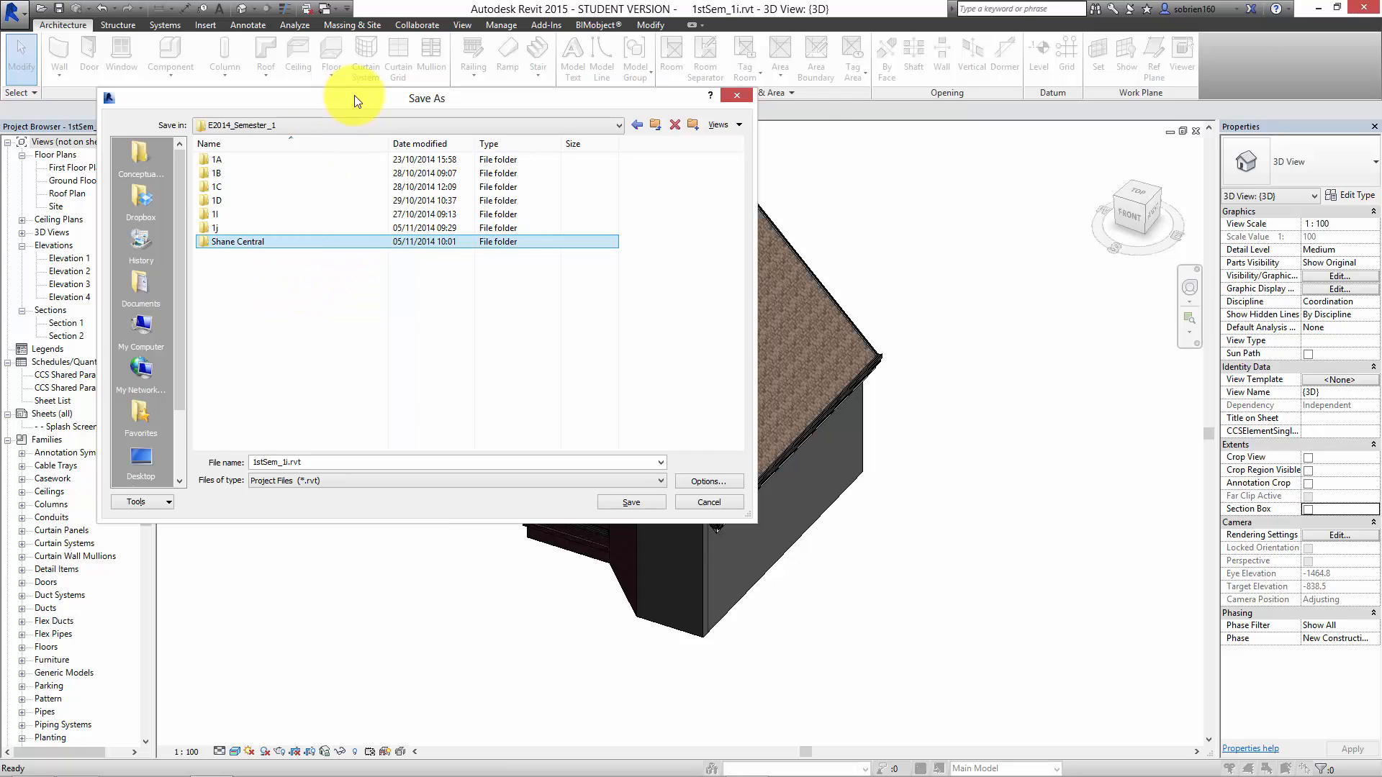
Save the project inside the new Central folder under the file name 1stSem_1i_Central.rvt
{"action": "left_click_drag", "start_coordinate": [357, 98], "coordinate": [439, 105]}
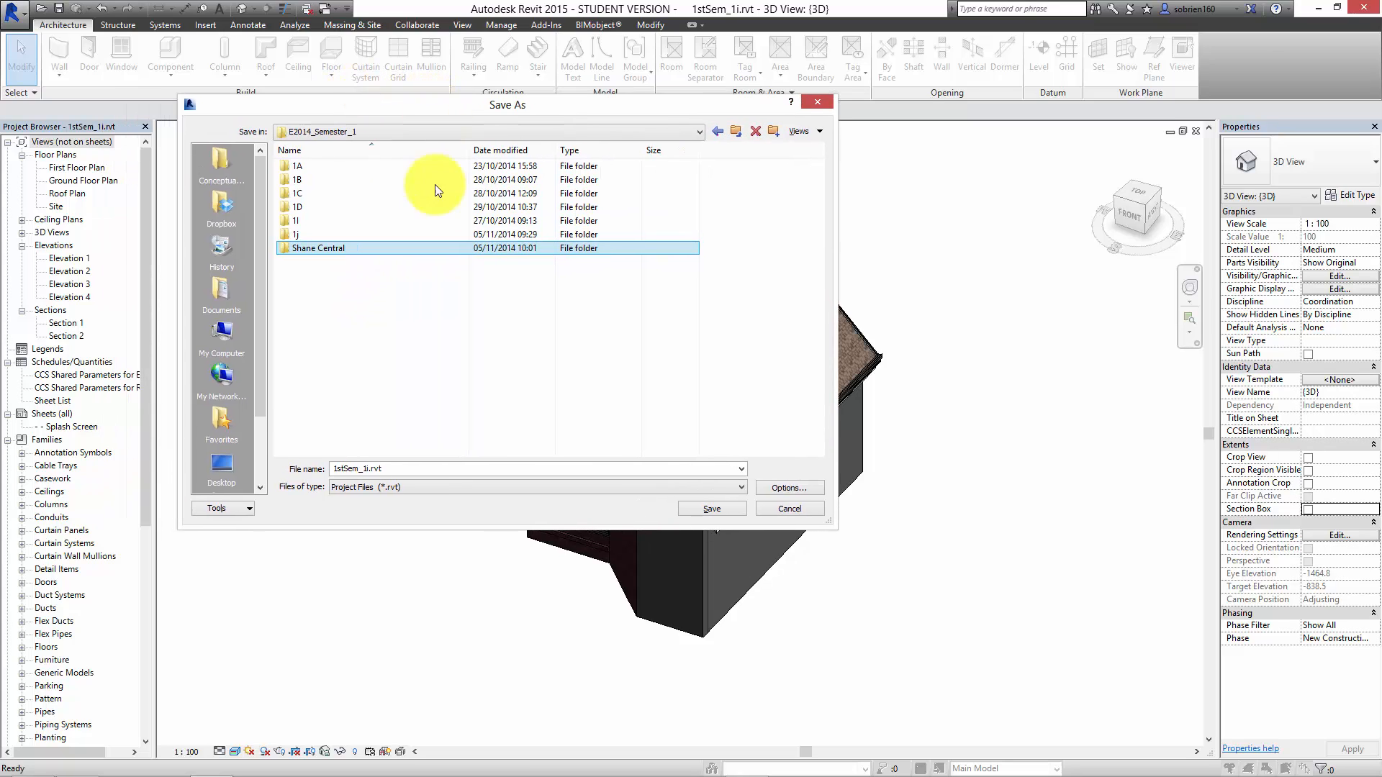
{"action": "double_click", "coordinate": [393, 248]}
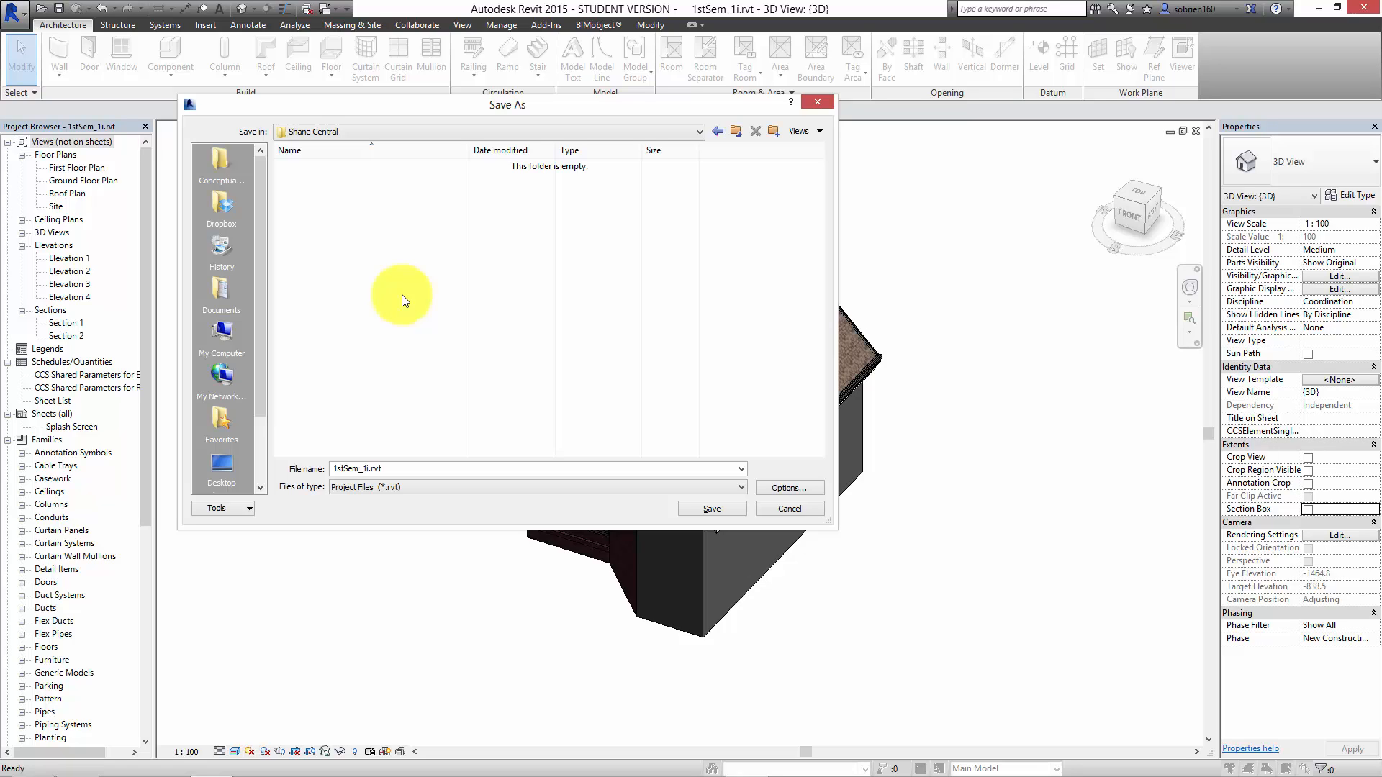
{"action": "left_click_drag", "start_coordinate": [418, 101], "coordinate": [524, 175]}
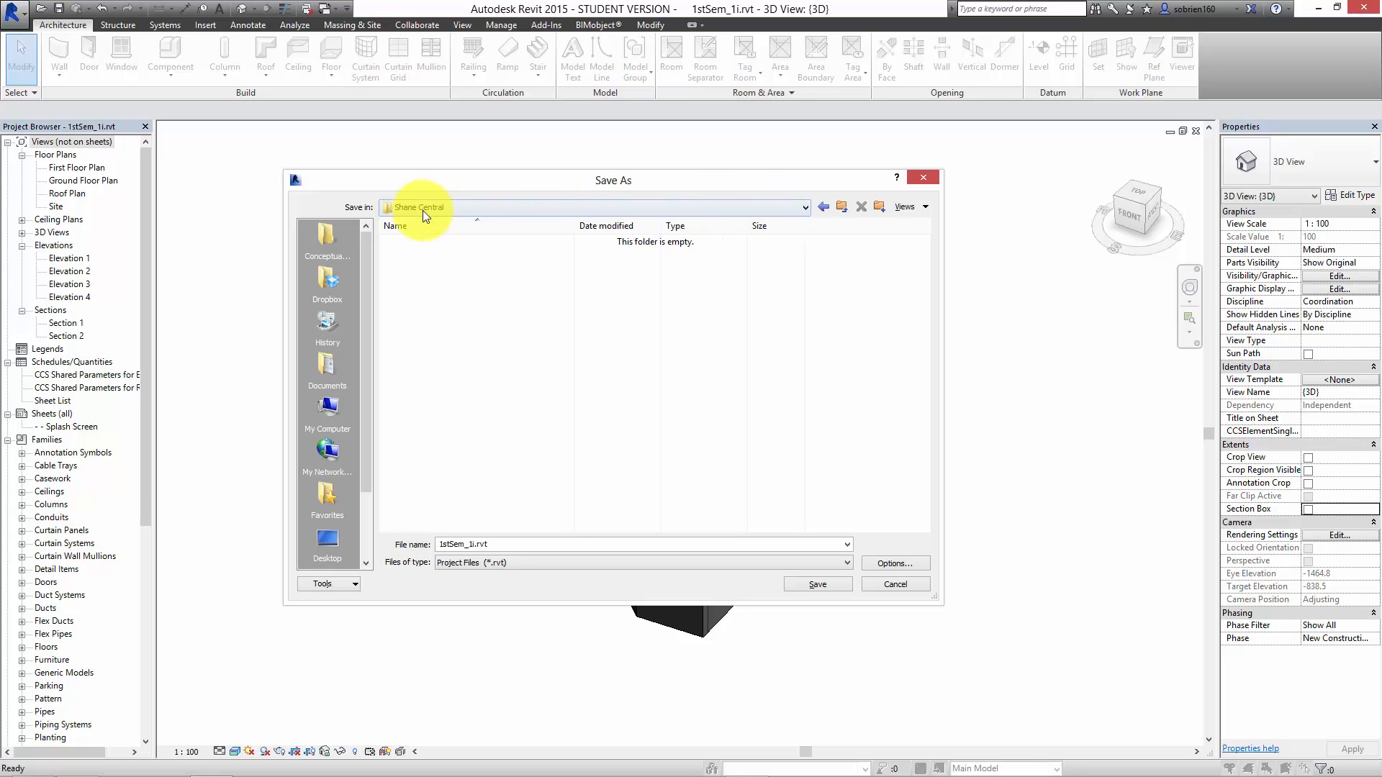
{"action": "double_click", "coordinate": [478, 546]}
{"action": "left_click", "coordinate": [475, 545]}
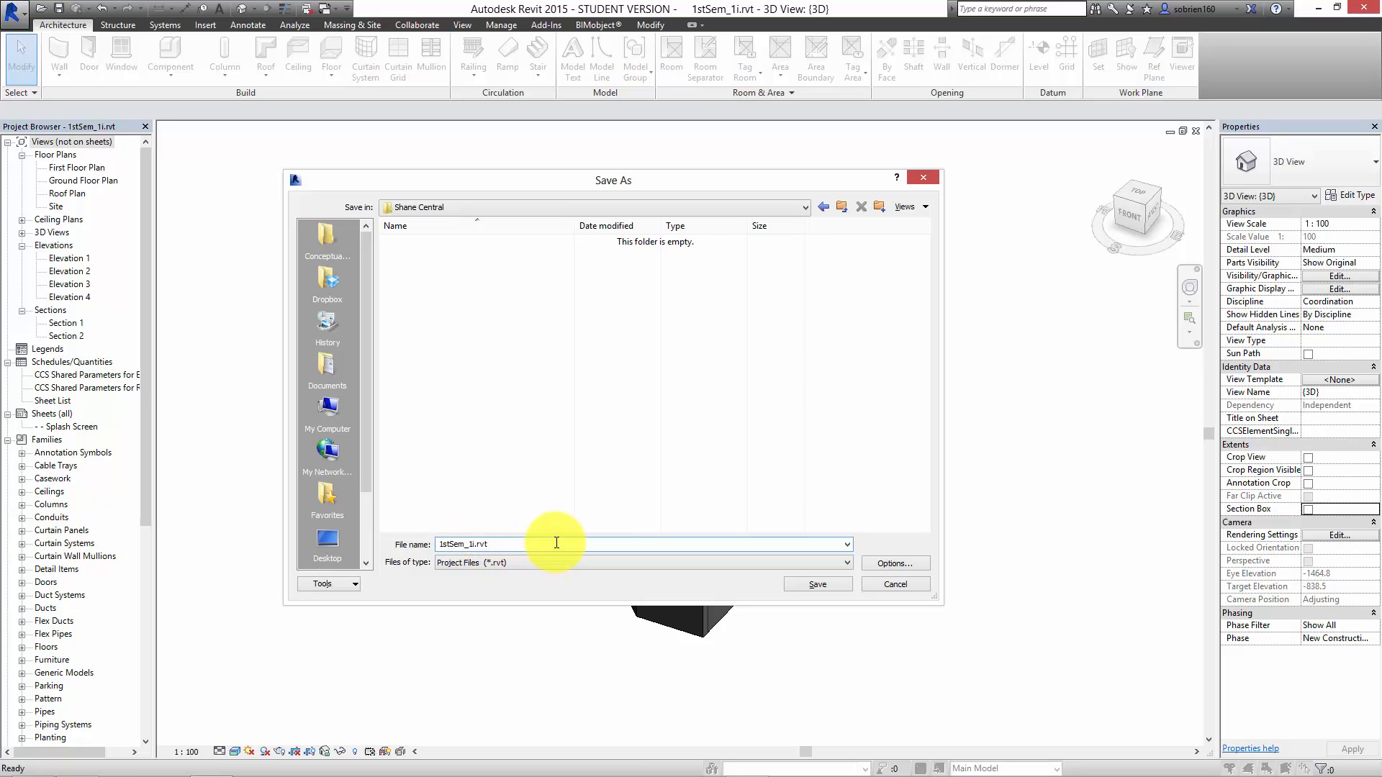
{"action": "type", "text": "_Central"}
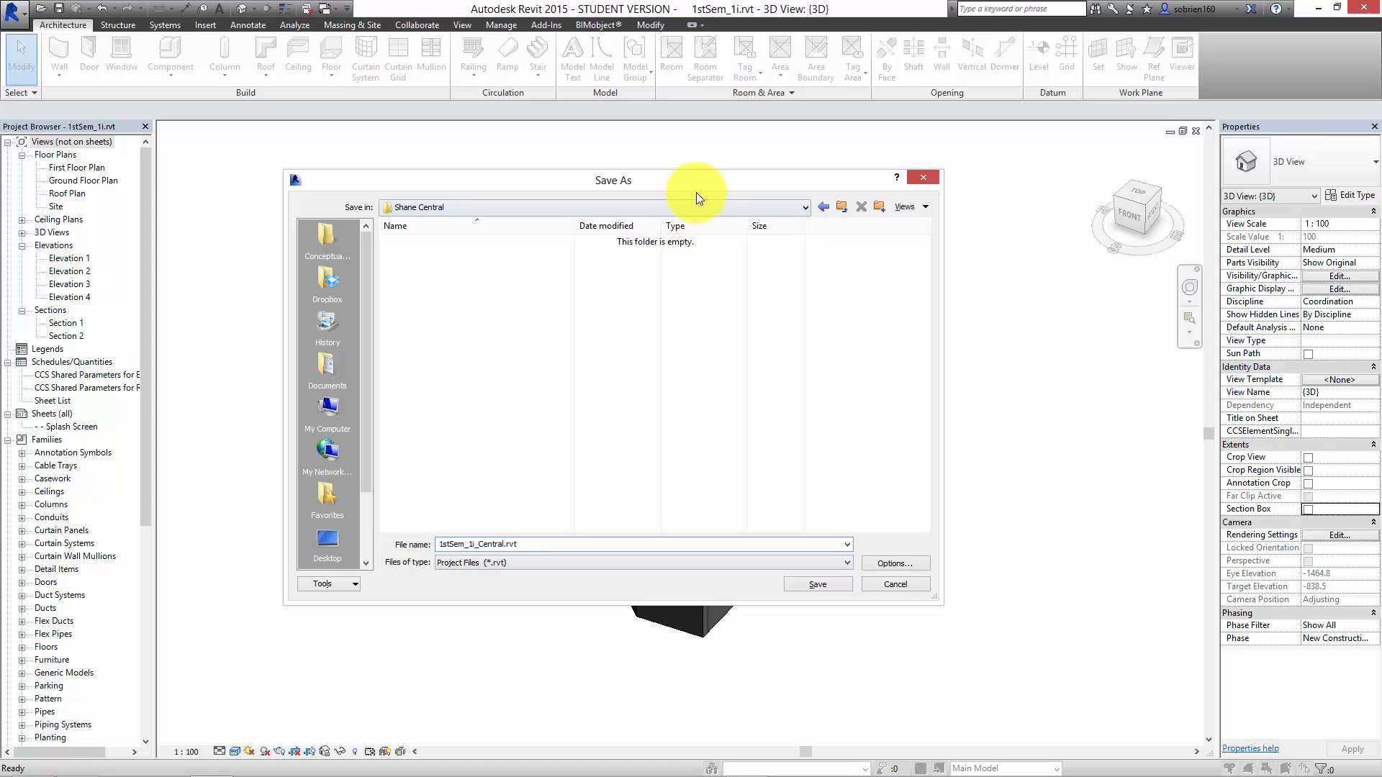
{"action": "left_click_drag", "start_coordinate": [706, 182], "coordinate": [717, 143]}
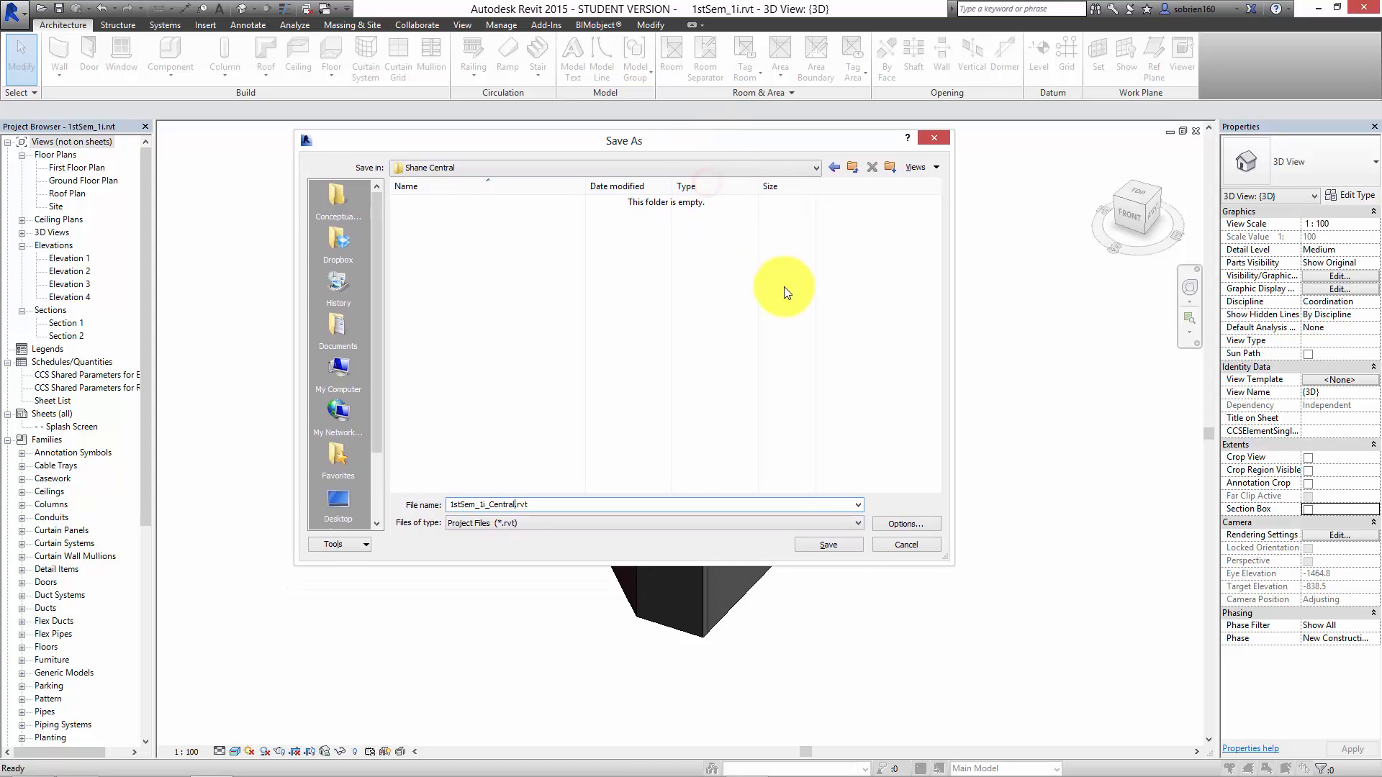
{"action": "left_click", "coordinate": [831, 545]}
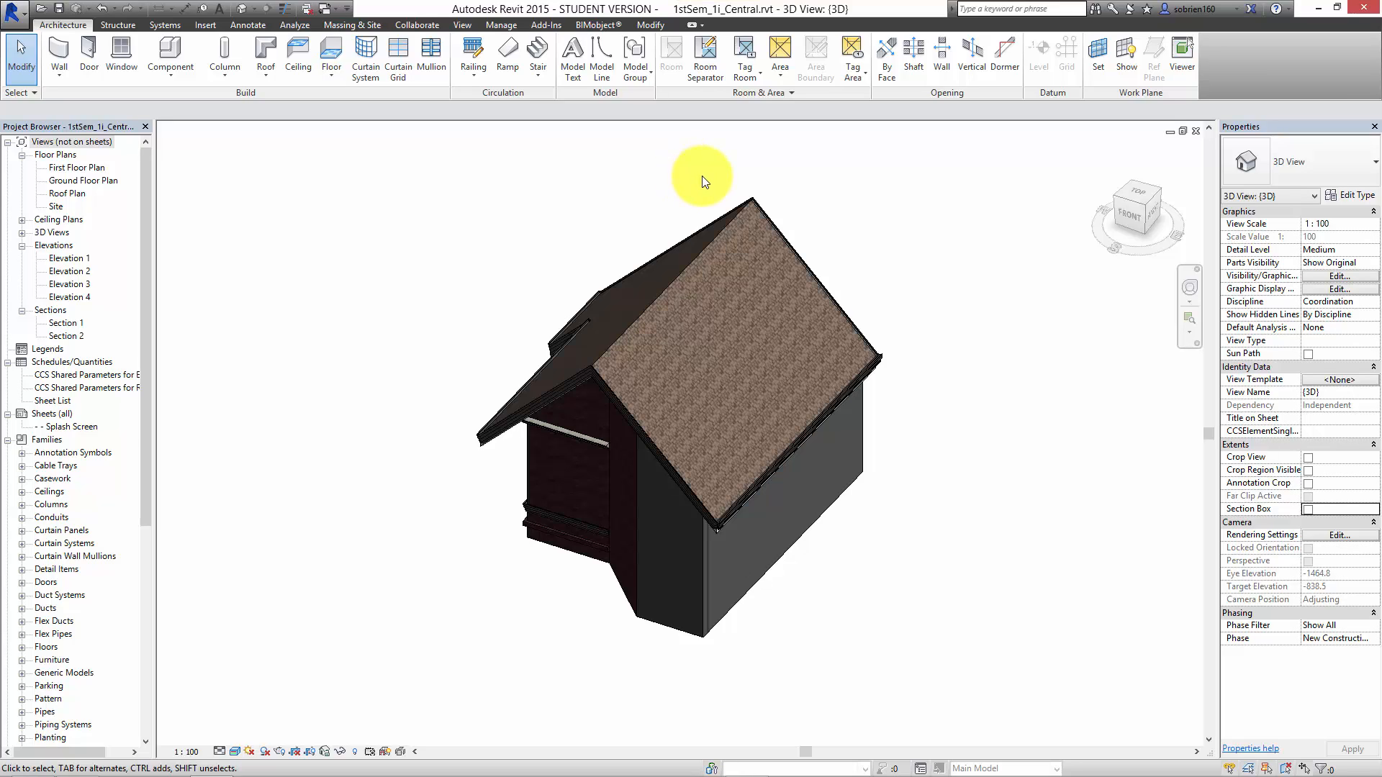
Enable worksharing, keeping levels and grids in Shared Levels and Grids and the remaining elements in Workset1, and accept the worksets
{"action": "left_click", "coordinate": [415, 24]}
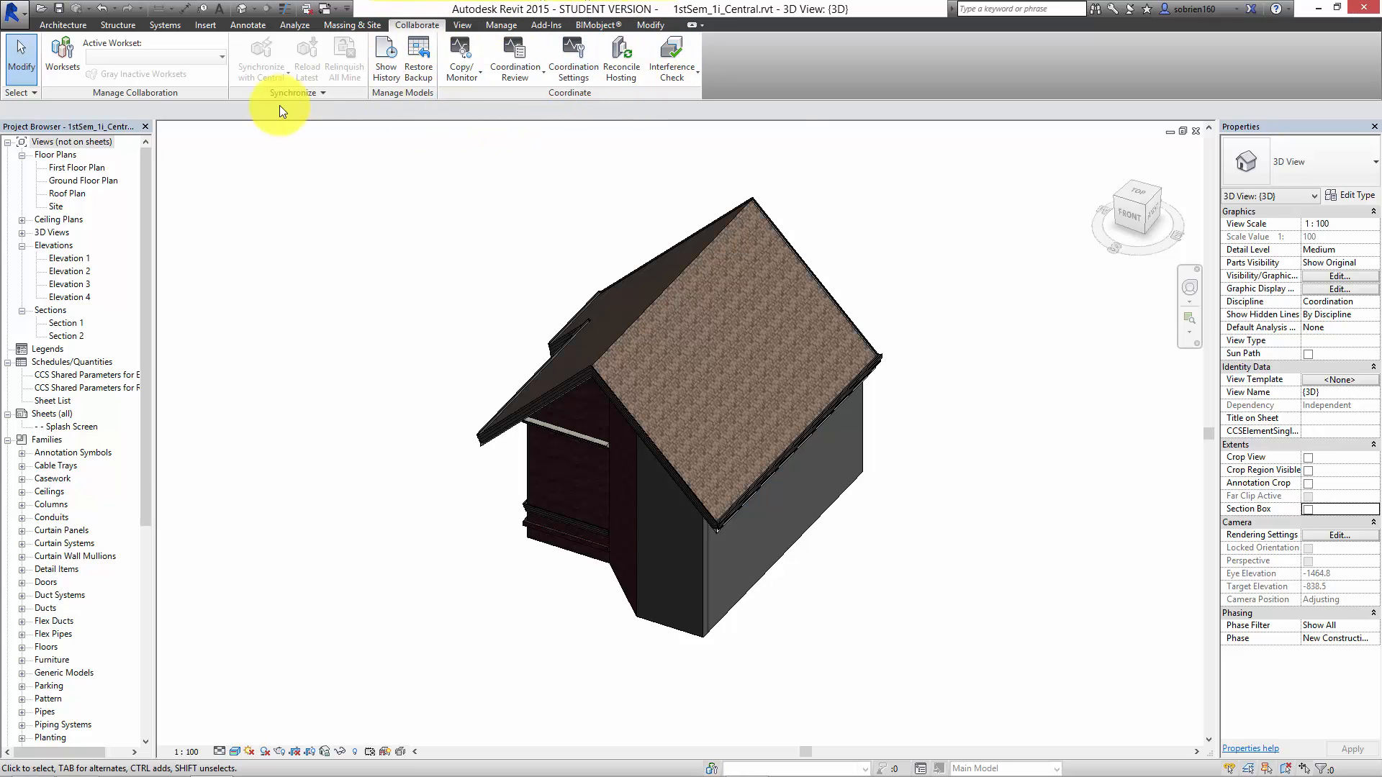
{"action": "left_click", "coordinate": [59, 59]}
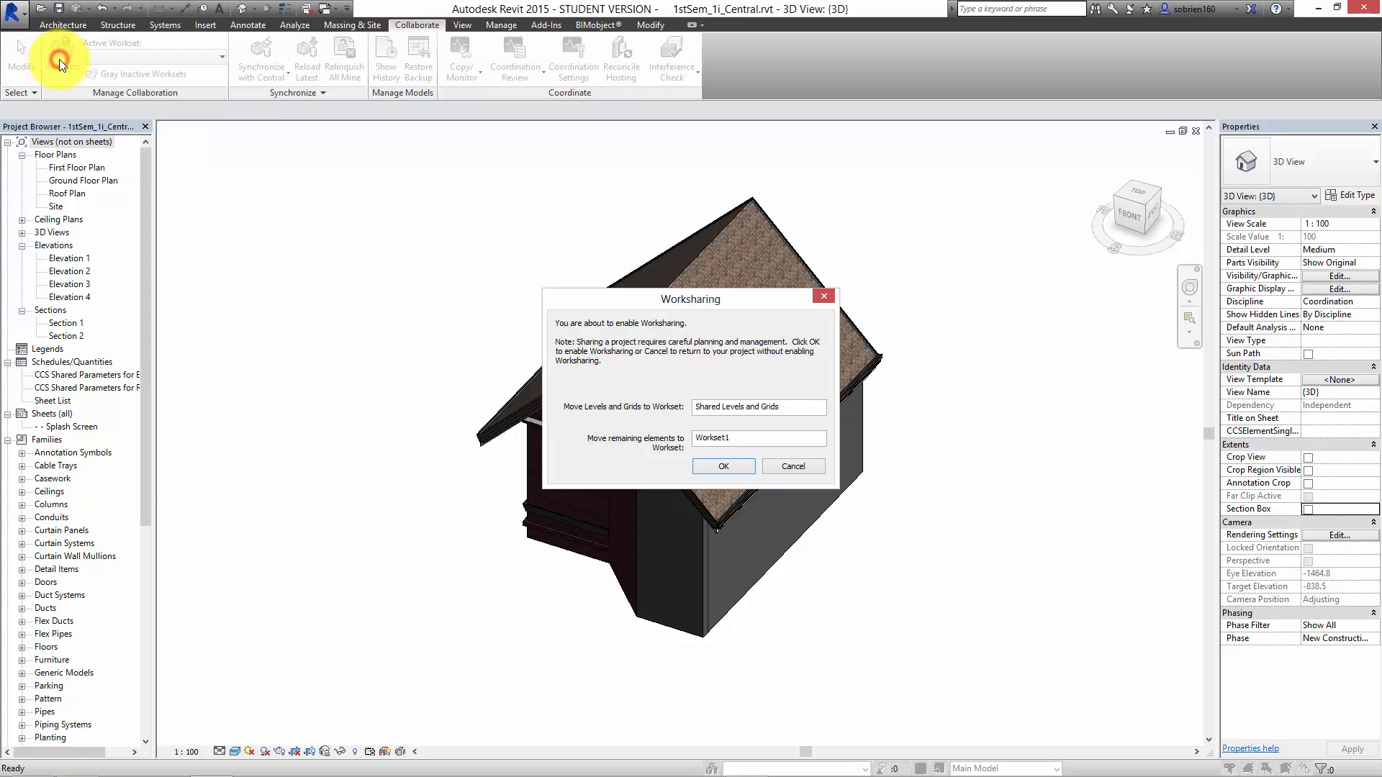
{"action": "left_click_drag", "start_coordinate": [616, 295], "coordinate": [534, 162]}
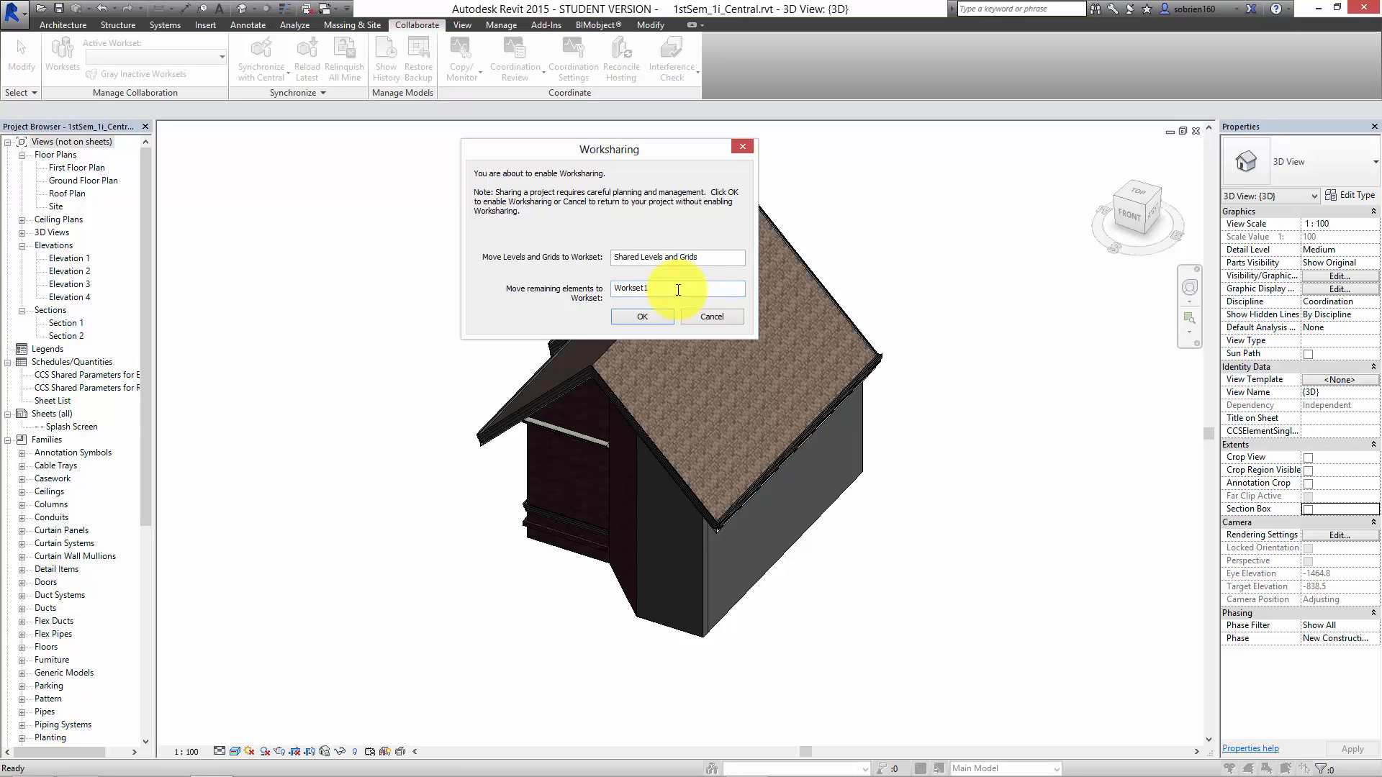
{"action": "left_click", "coordinate": [651, 318]}
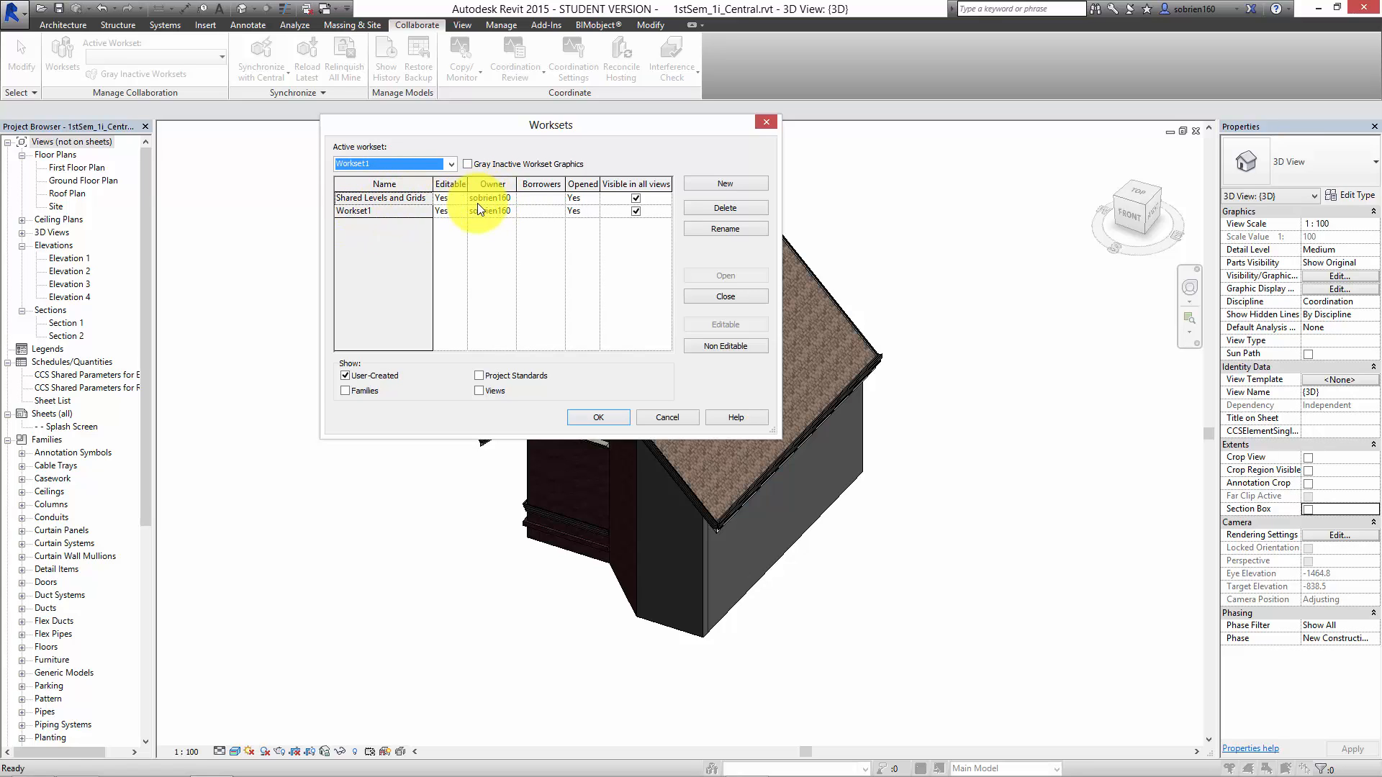
{"action": "left_click", "coordinate": [590, 421]}
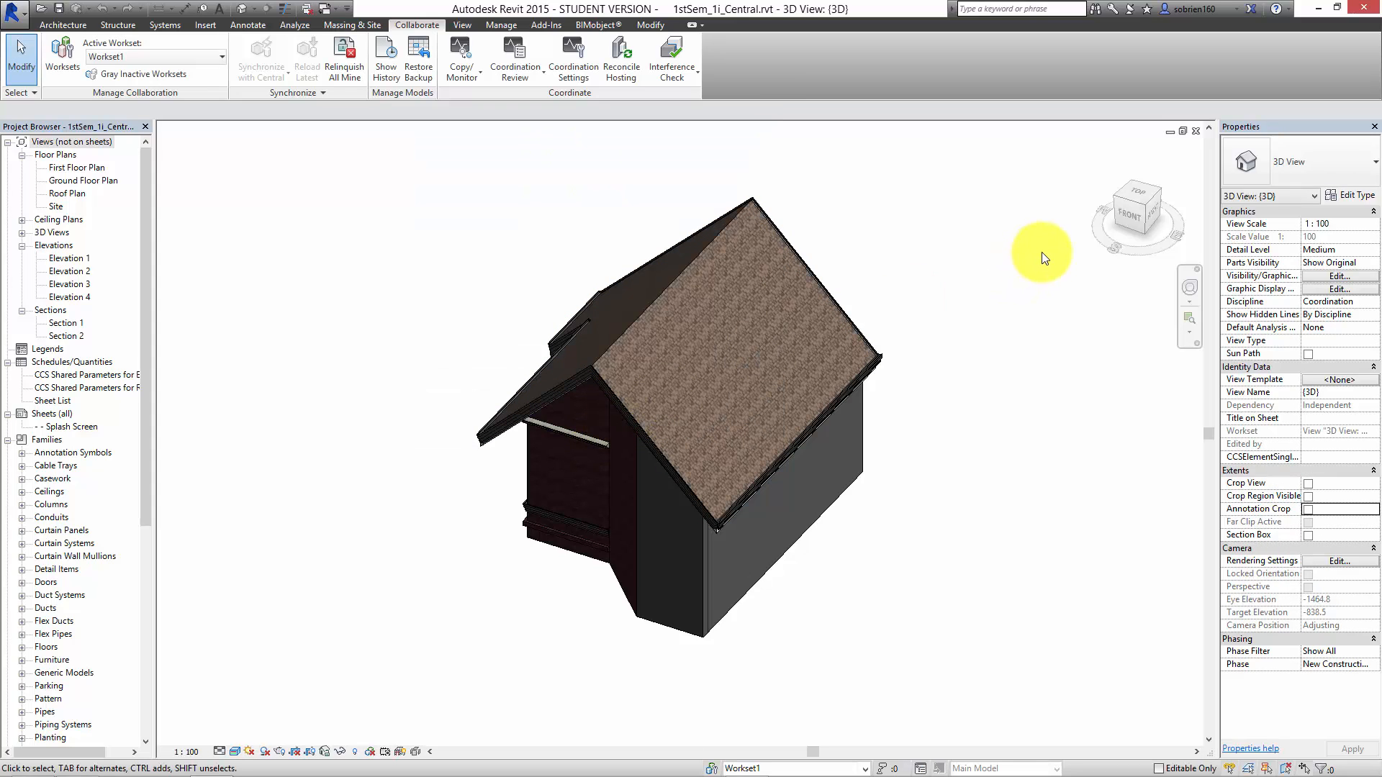
Close all views of the project, saving the changes and making the file the central model
{"action": "left_click", "coordinate": [1196, 131]}
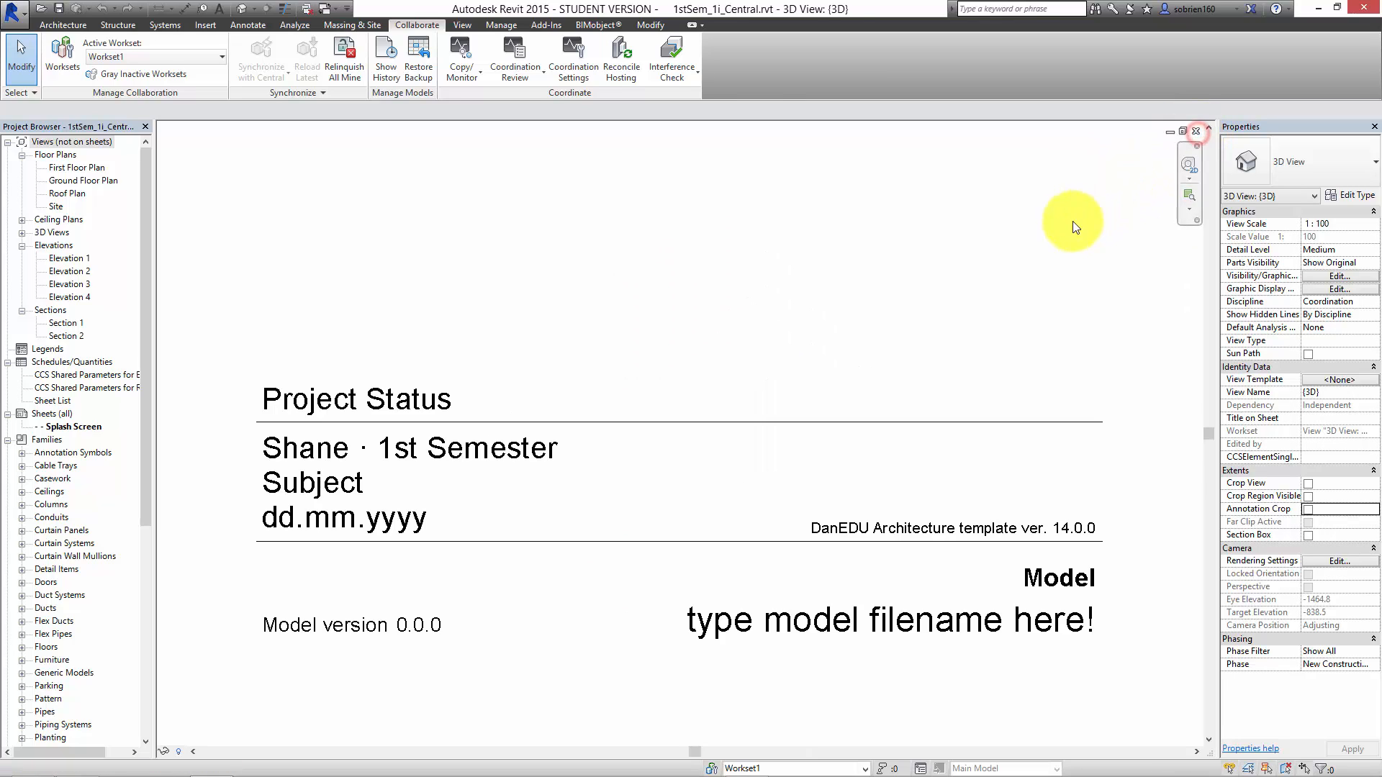
{"action": "left_click", "coordinate": [1196, 131]}
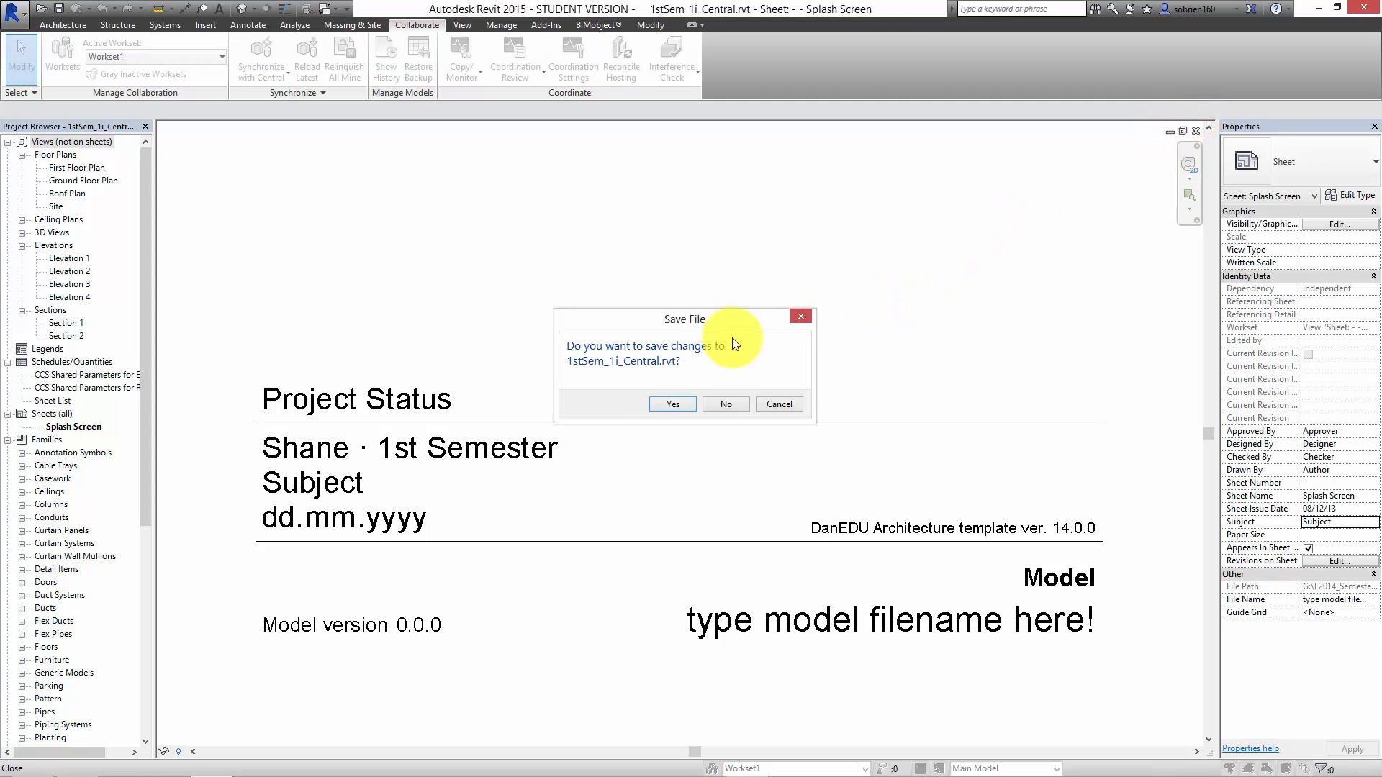
{"action": "left_click", "coordinate": [666, 403]}
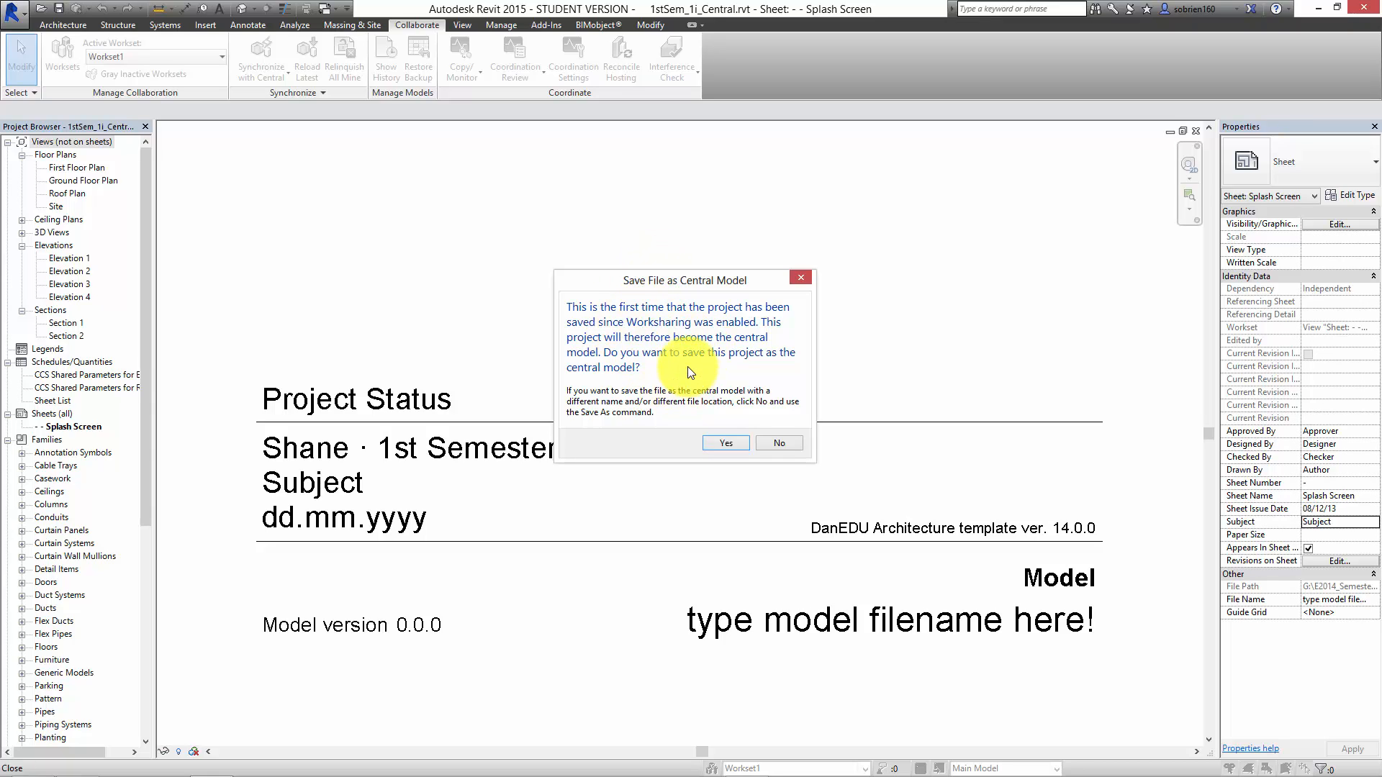
{"action": "left_click", "coordinate": [724, 443]}
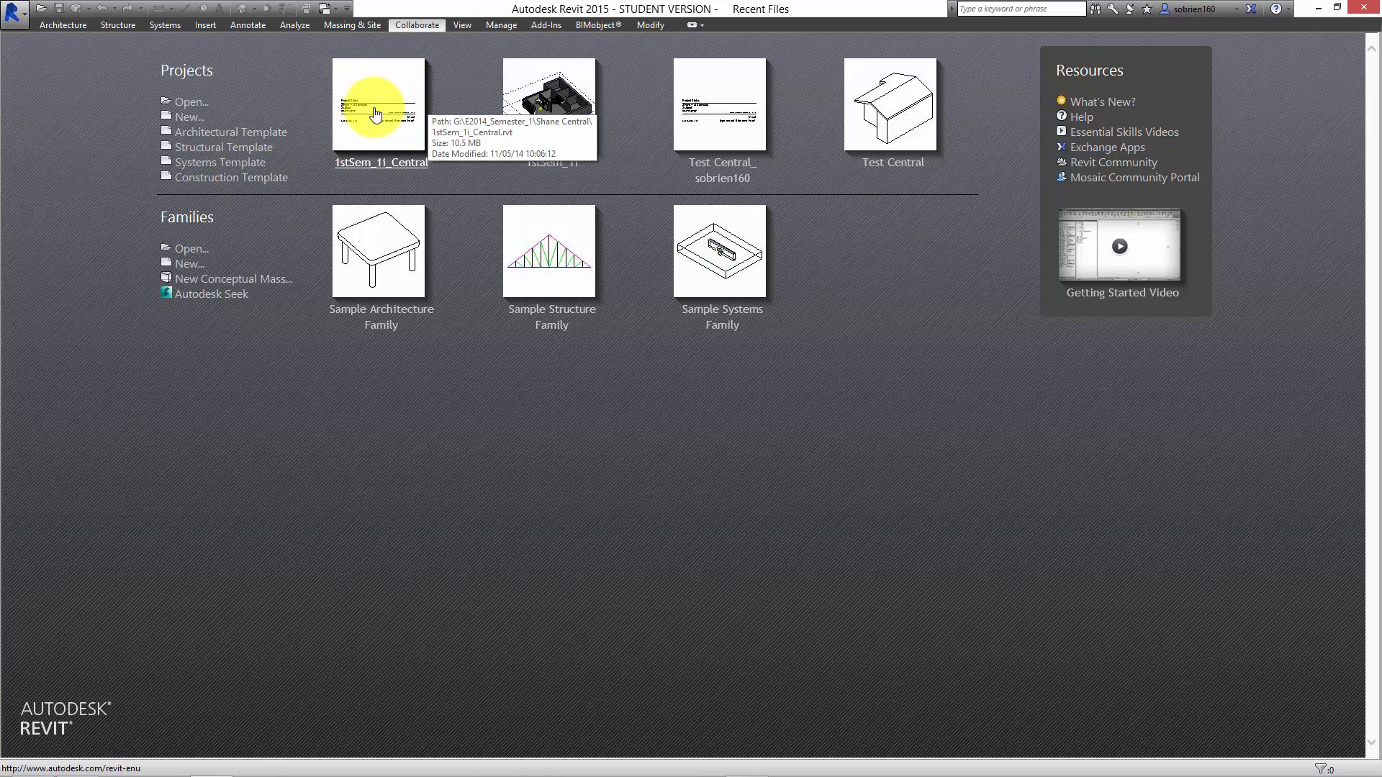
Open 1stSem_1i_Central.rvt from the Central folder as a new local copy, without detaching it from the central model
{"action": "left_click", "coordinate": [195, 102]}
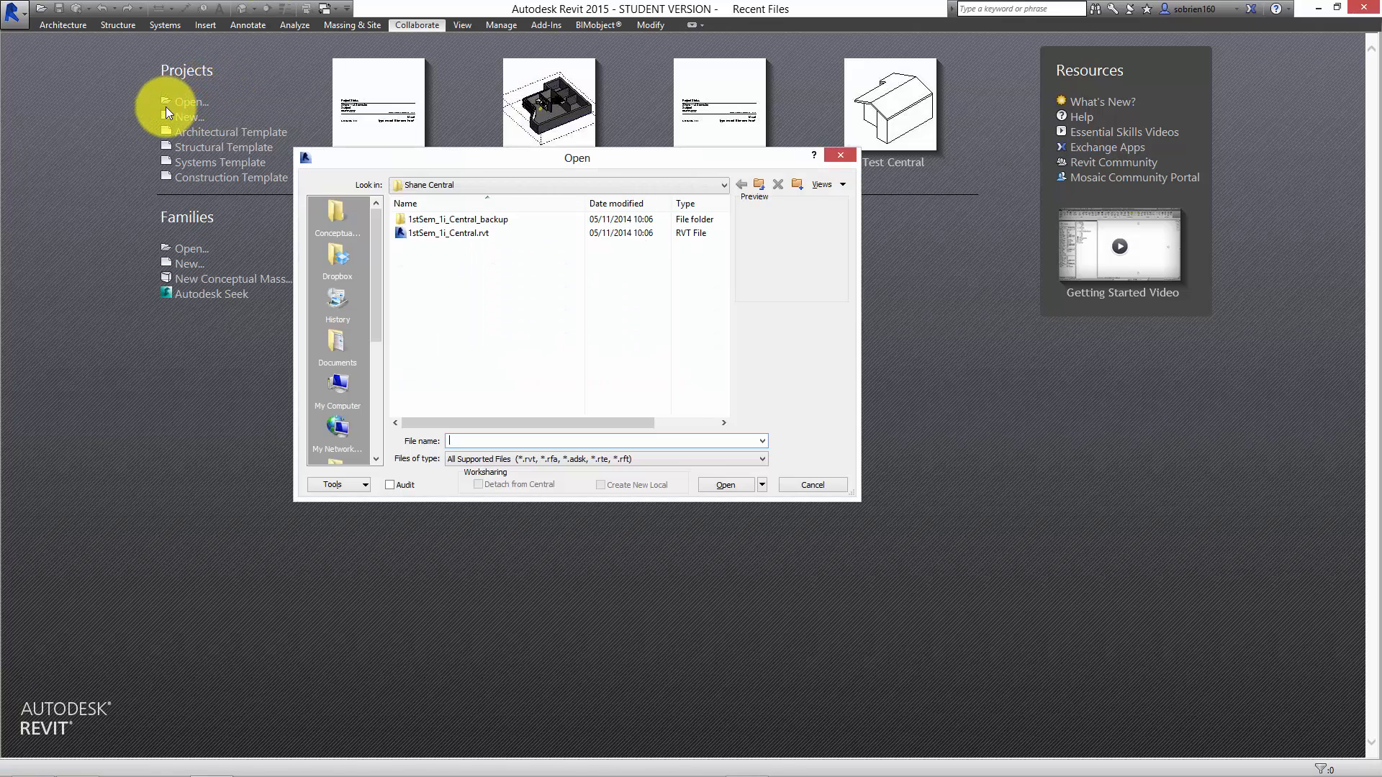
{"action": "left_click", "coordinate": [423, 234]}
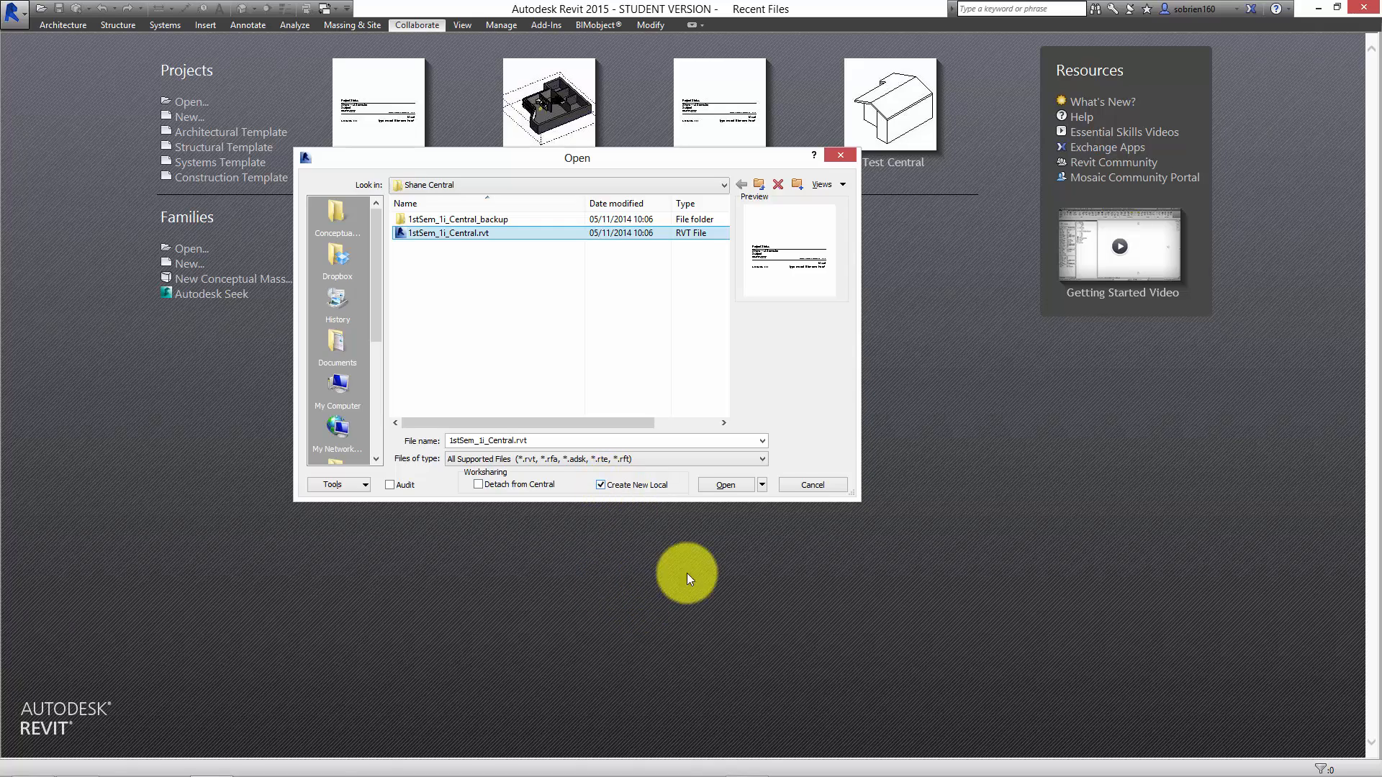
{"action": "left_click", "coordinate": [734, 486]}
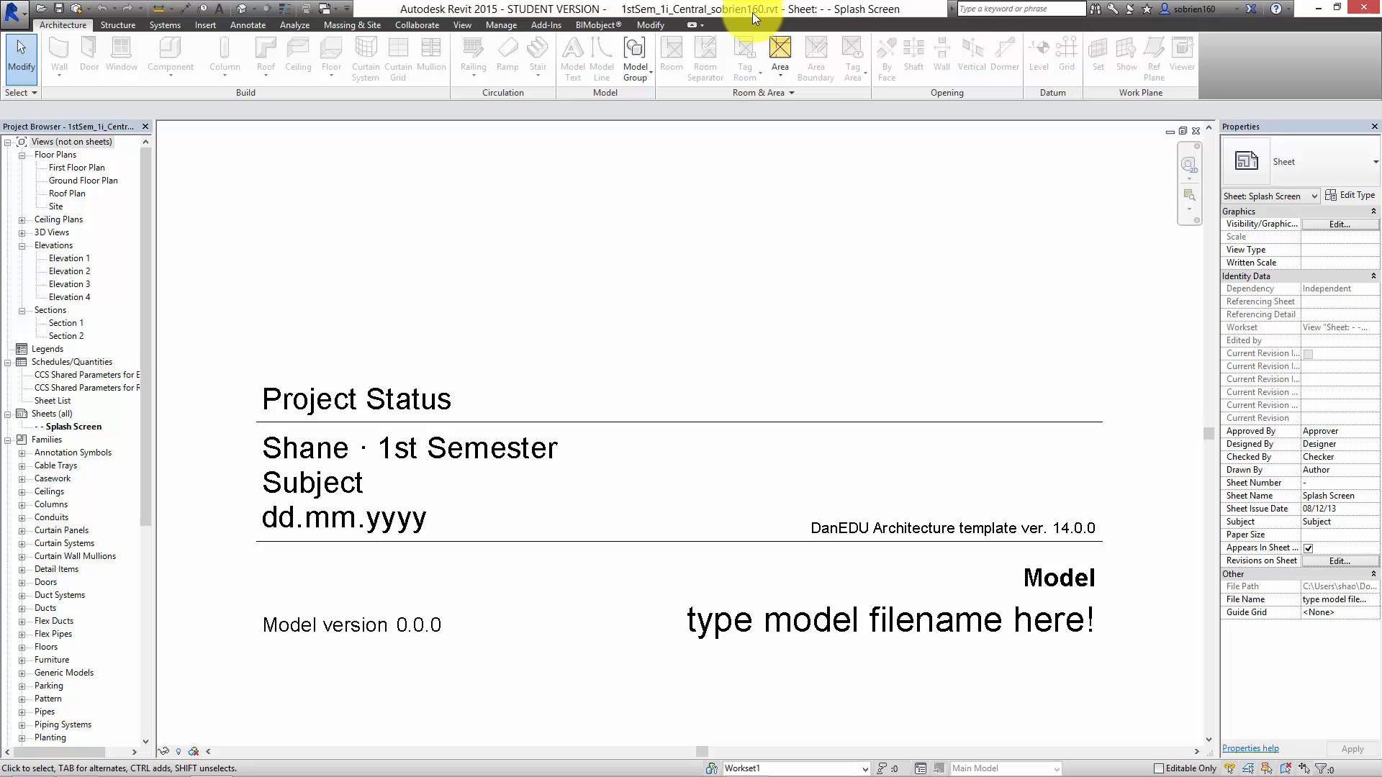
Open the default 3D view of the house
{"action": "left_click", "coordinate": [241, 10]}
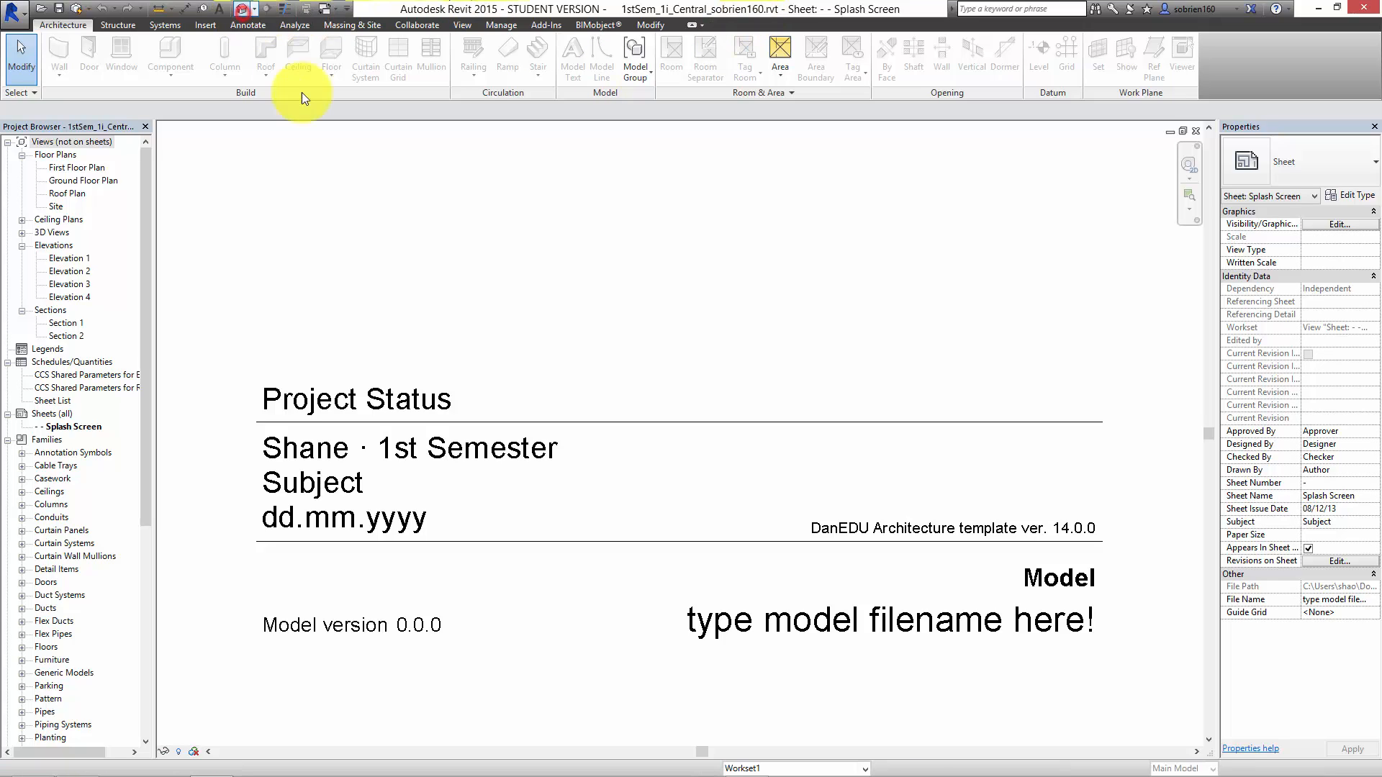
{"action": "middle_click_drag", "start_coordinate": [577, 382], "coordinate": [542, 305]}
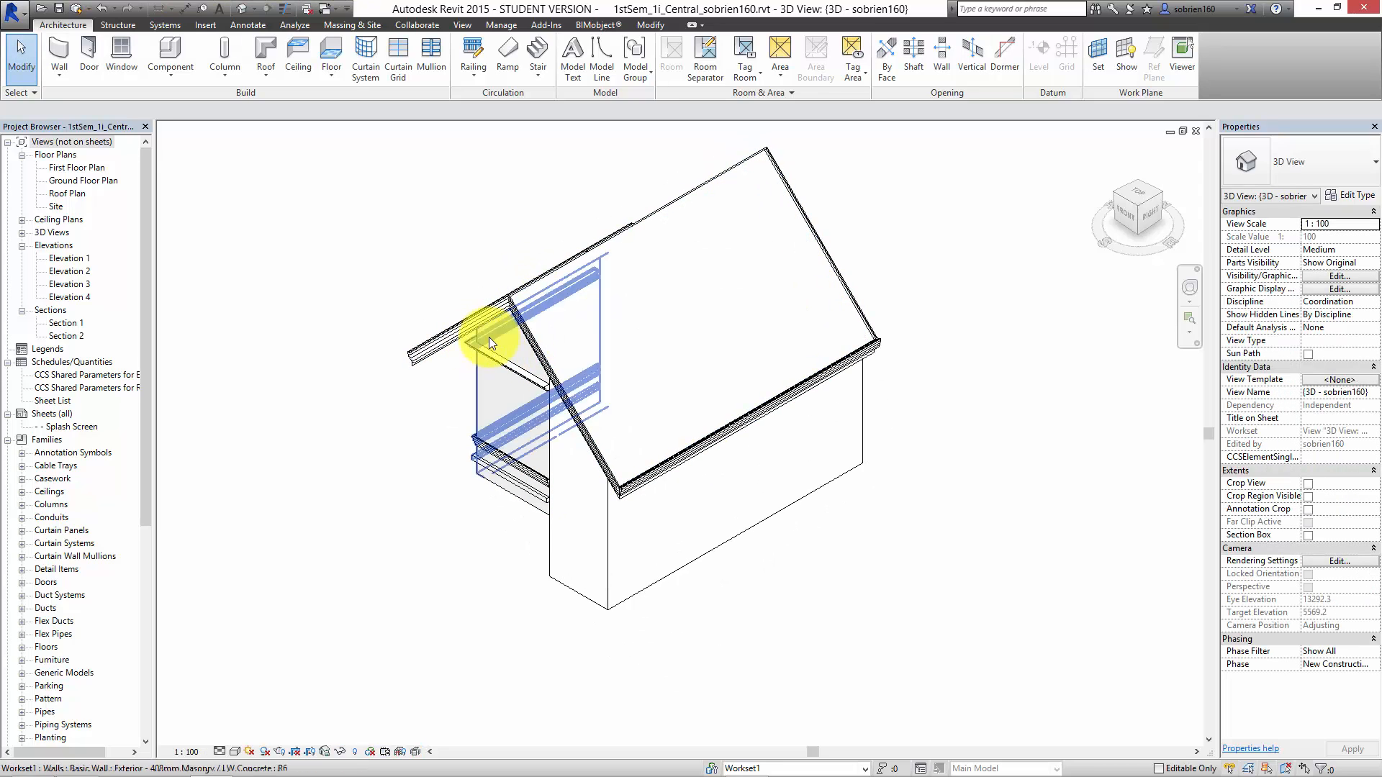
{"action": "middle_click_drag", "start_coordinate": [950, 476], "coordinate": [965, 488]}
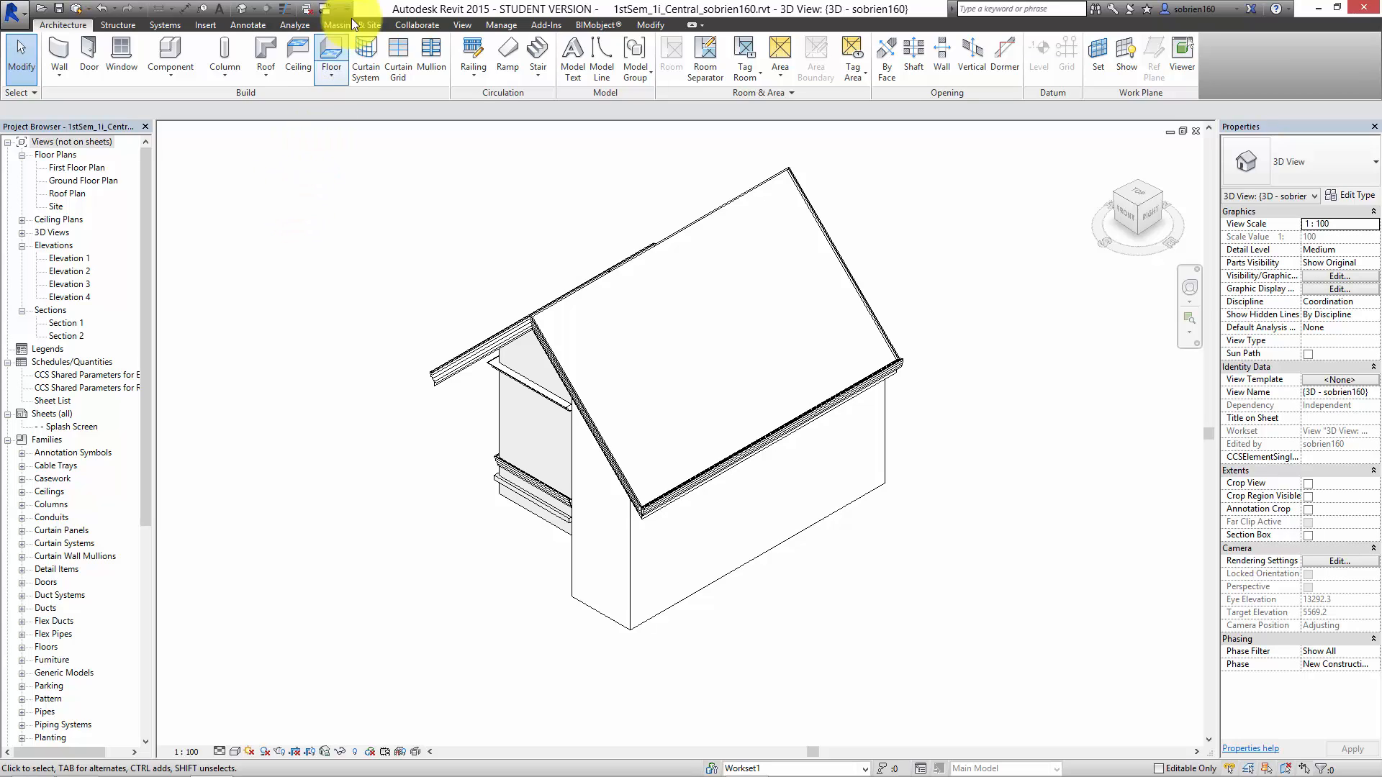
Create a new workset named Roof that is visible in all views
{"action": "left_click", "coordinate": [412, 25]}
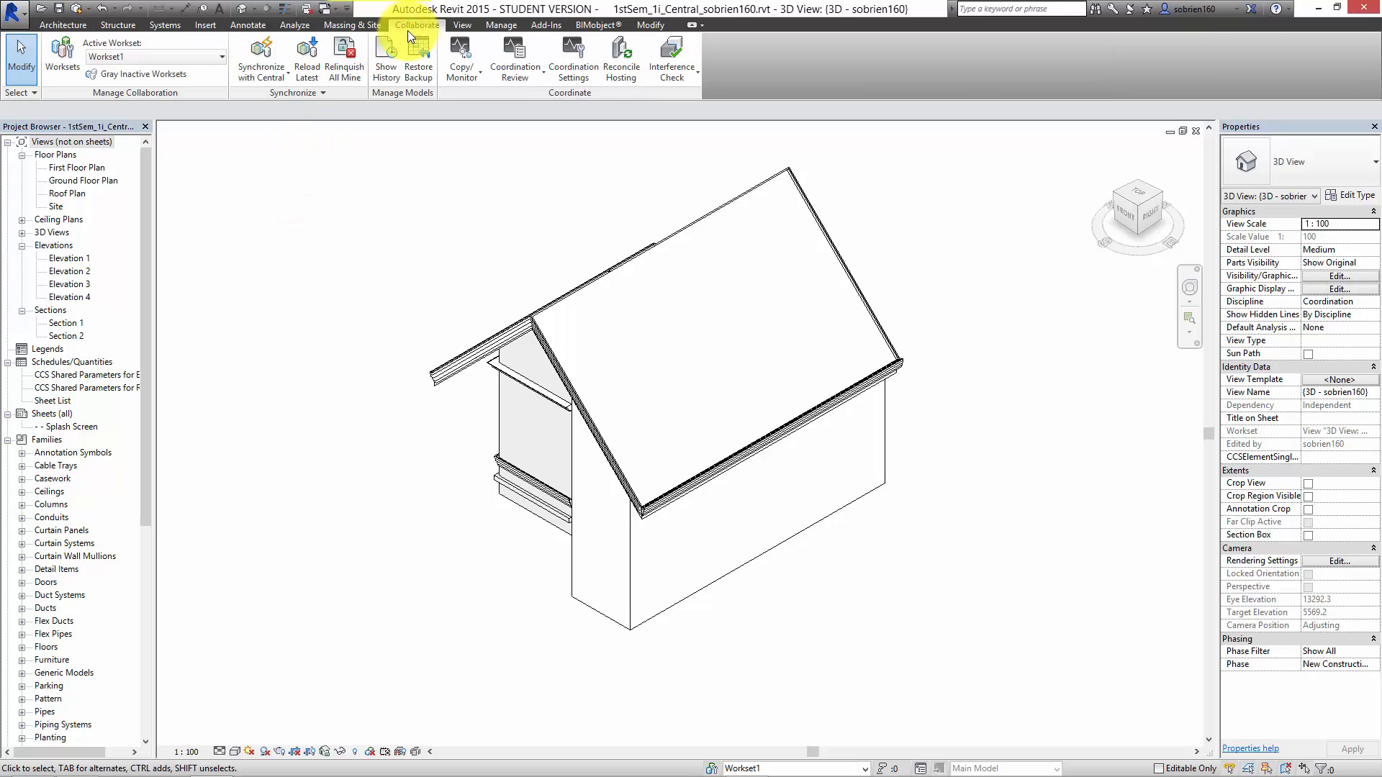
{"action": "left_click", "coordinate": [71, 65]}
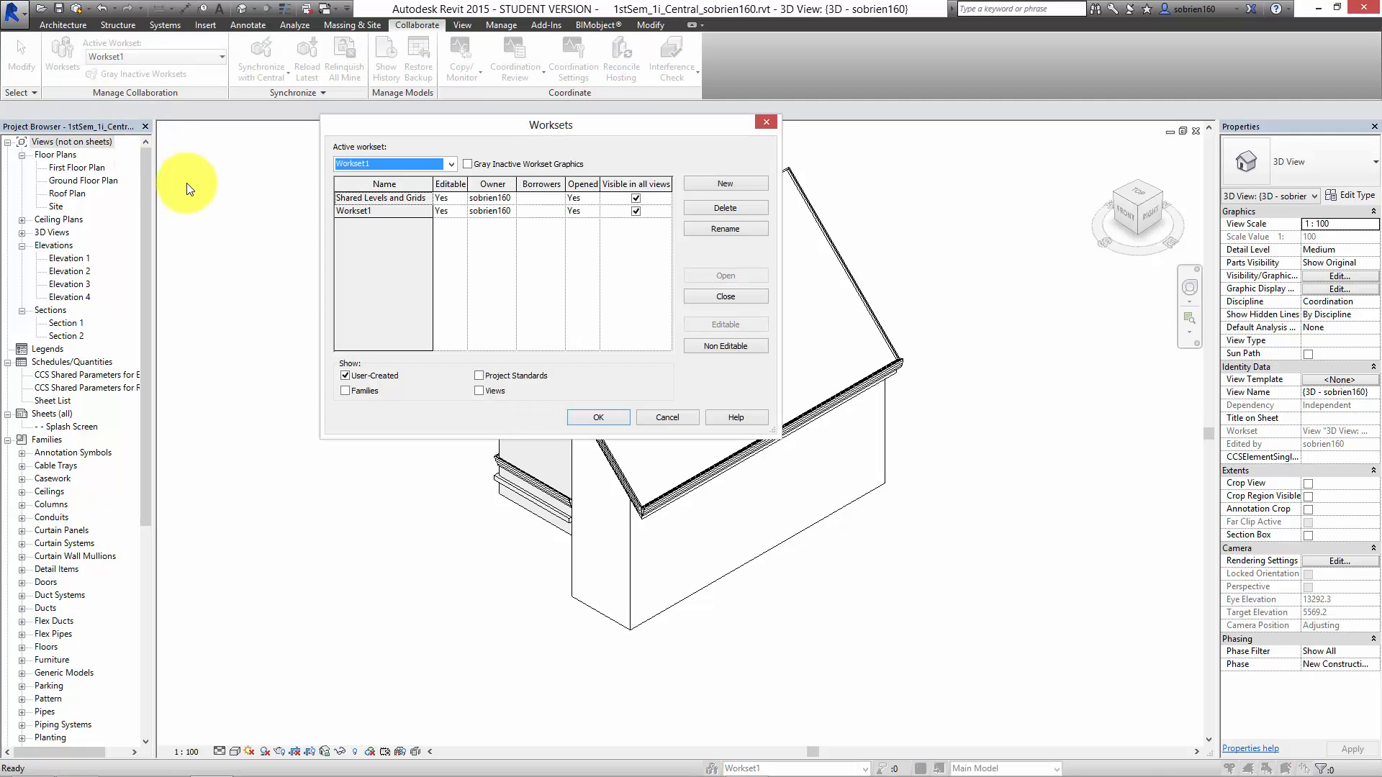
{"action": "left_click", "coordinate": [724, 185]}
{"action": "type", "text": "R"}
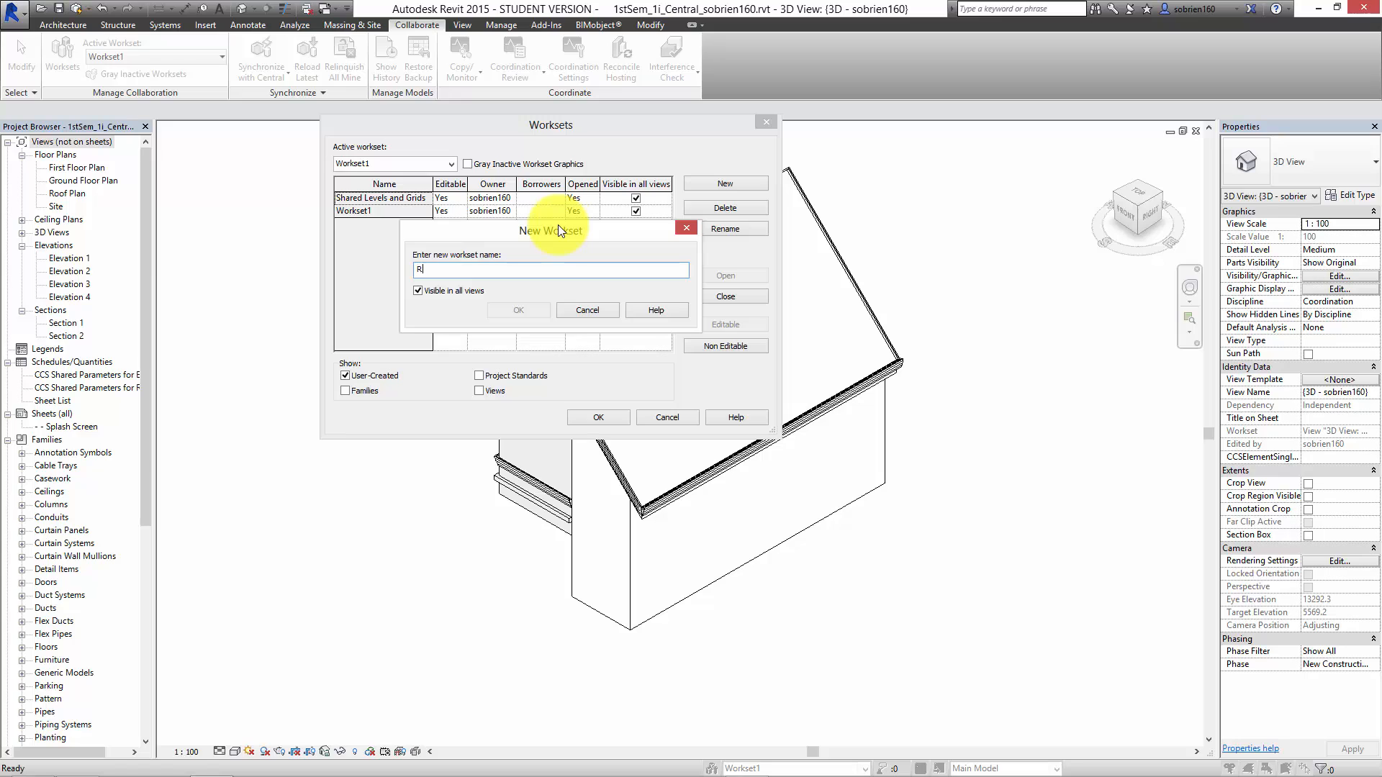
{"action": "type", "text": "oof"}
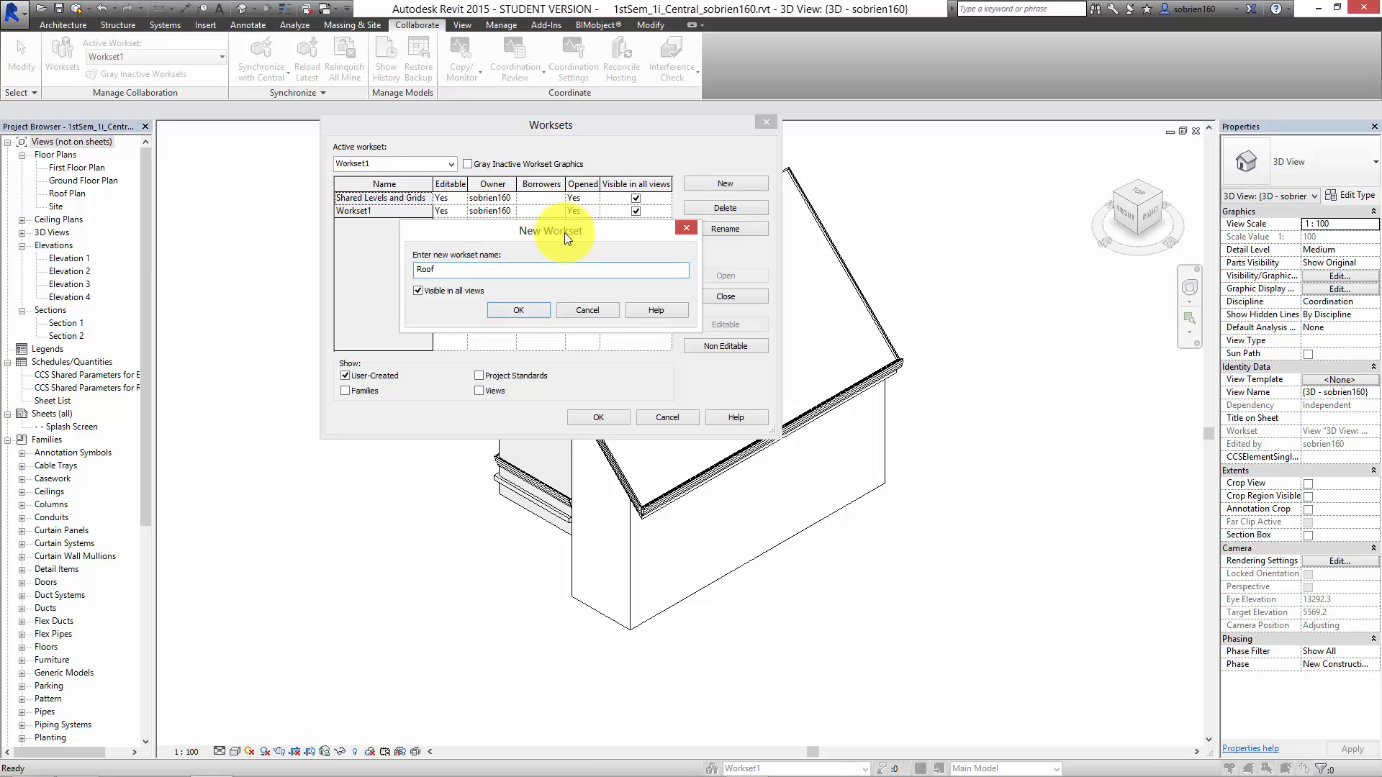
{"action": "left_click", "coordinate": [516, 311]}
Add two more worksets named Walls and Floors, both visible in all views, and accept the workset list
{"action": "left_click", "coordinate": [709, 185]}
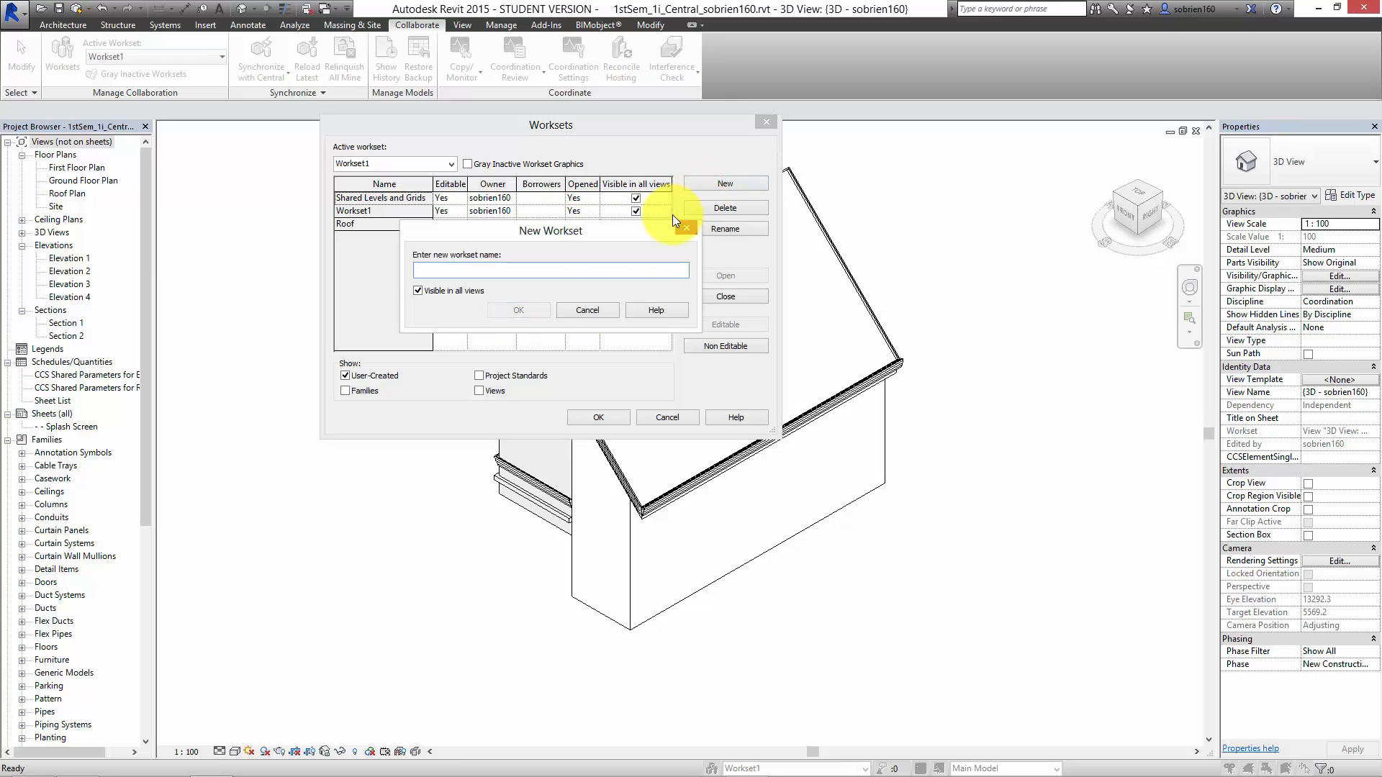
{"action": "type", "text": "Walls"}
{"action": "left_click", "coordinate": [541, 310]}
{"action": "left_click", "coordinate": [722, 184]}
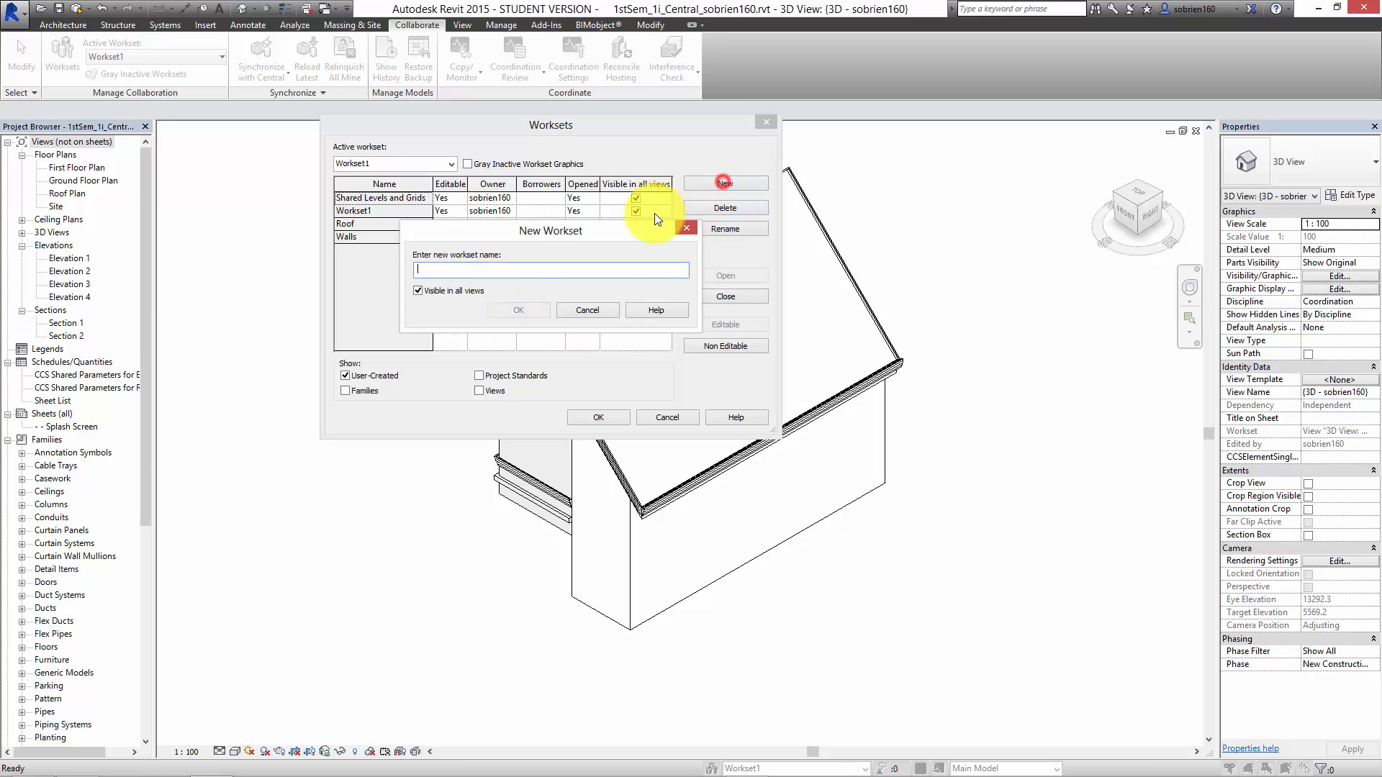
{"action": "type", "text": "Floors"}
{"action": "left_click", "coordinate": [517, 309]}
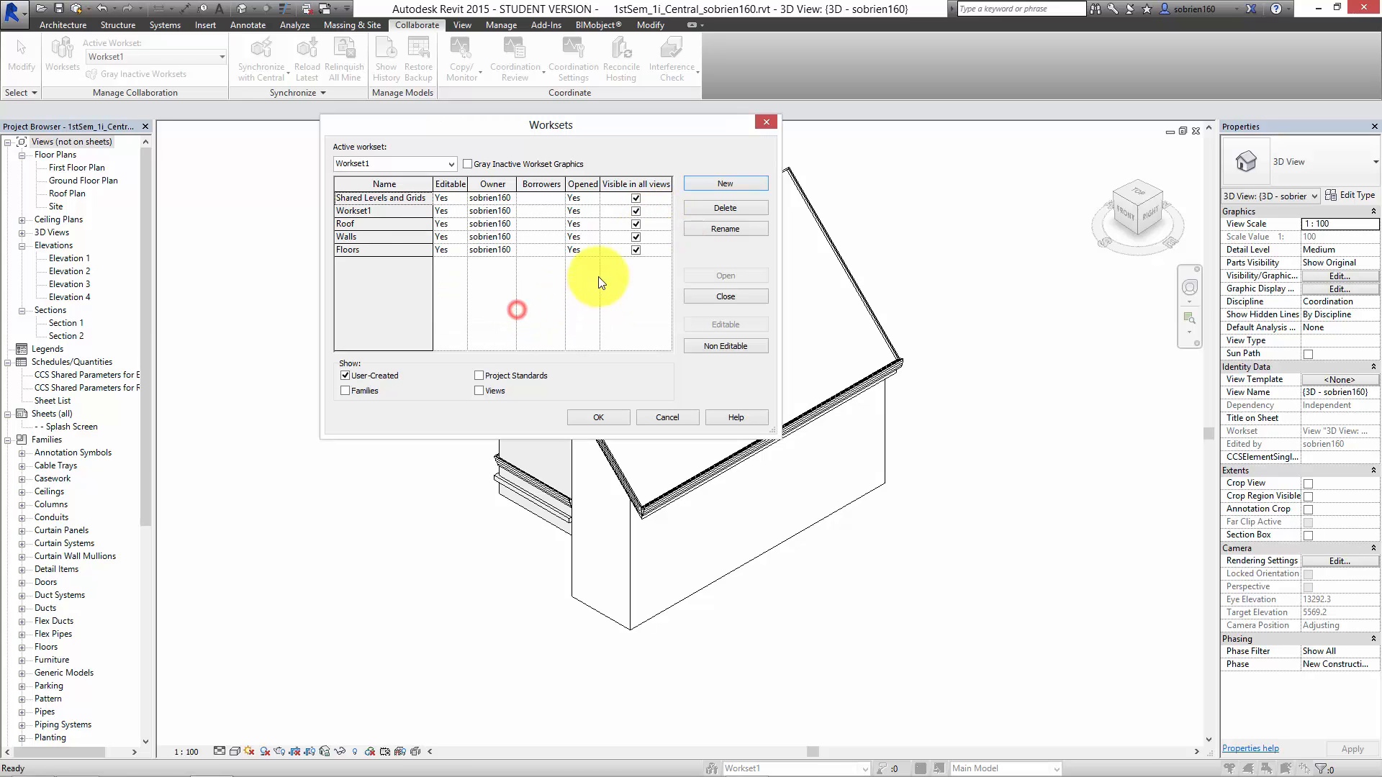
{"action": "left_click", "coordinate": [595, 418]}
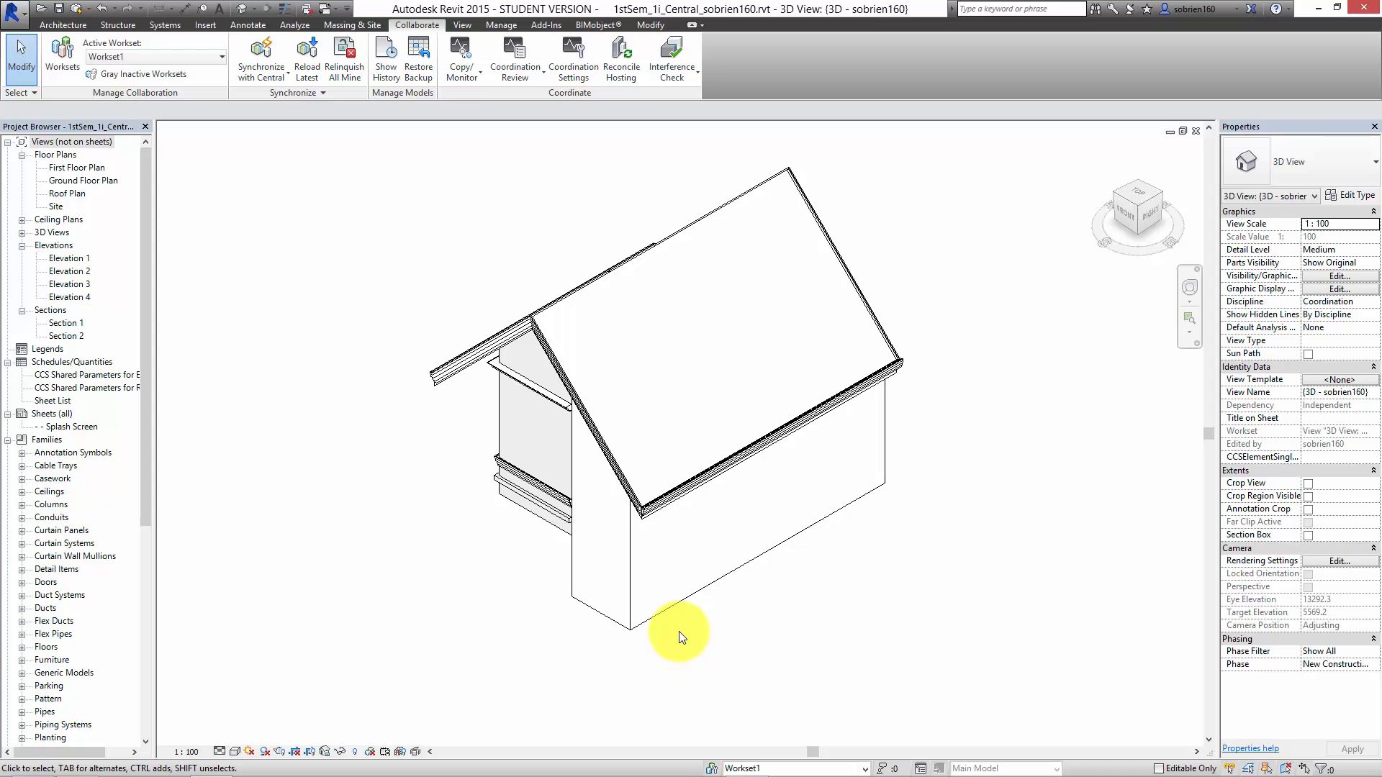
{"action": "left_click", "coordinate": [716, 584]}
{"action": "right_click", "coordinate": [716, 584]}
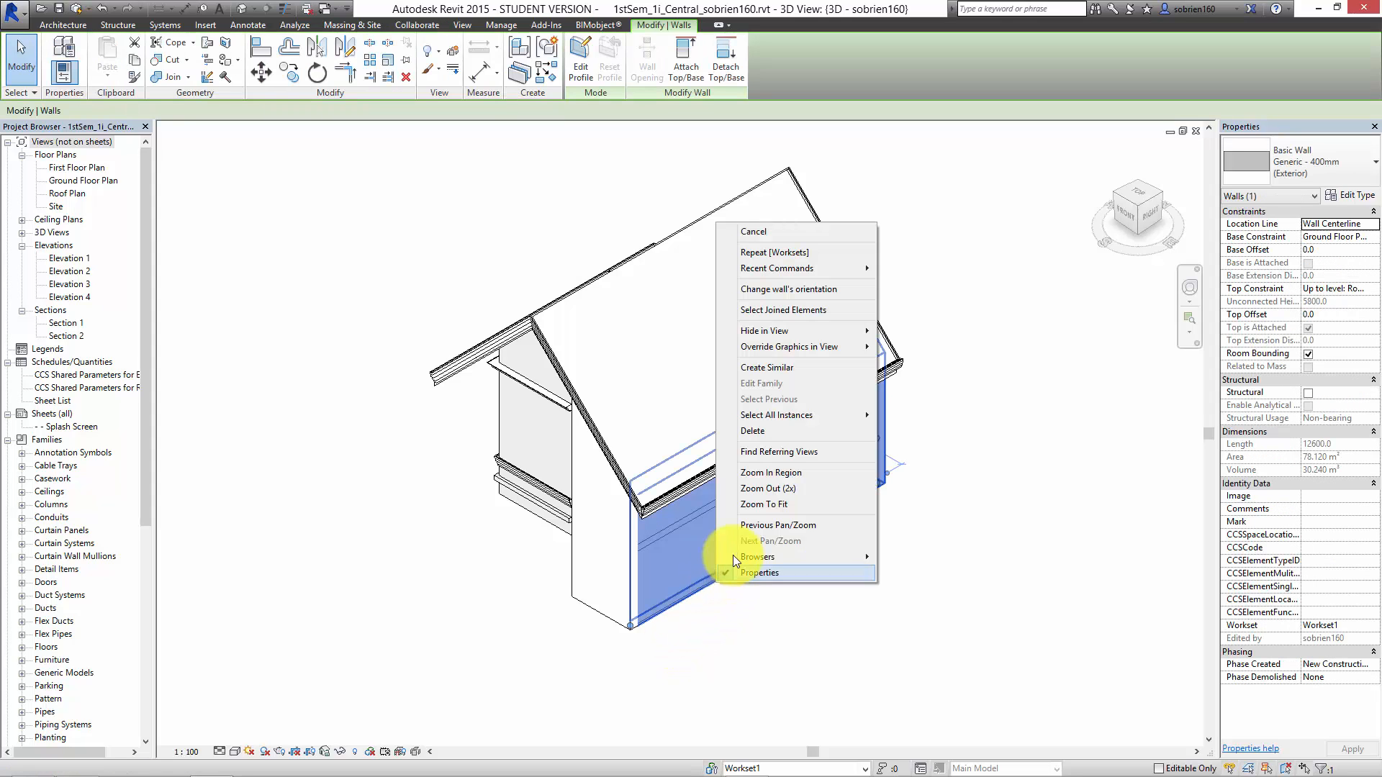
{"action": "mouse_move", "coordinate": [792, 416]}
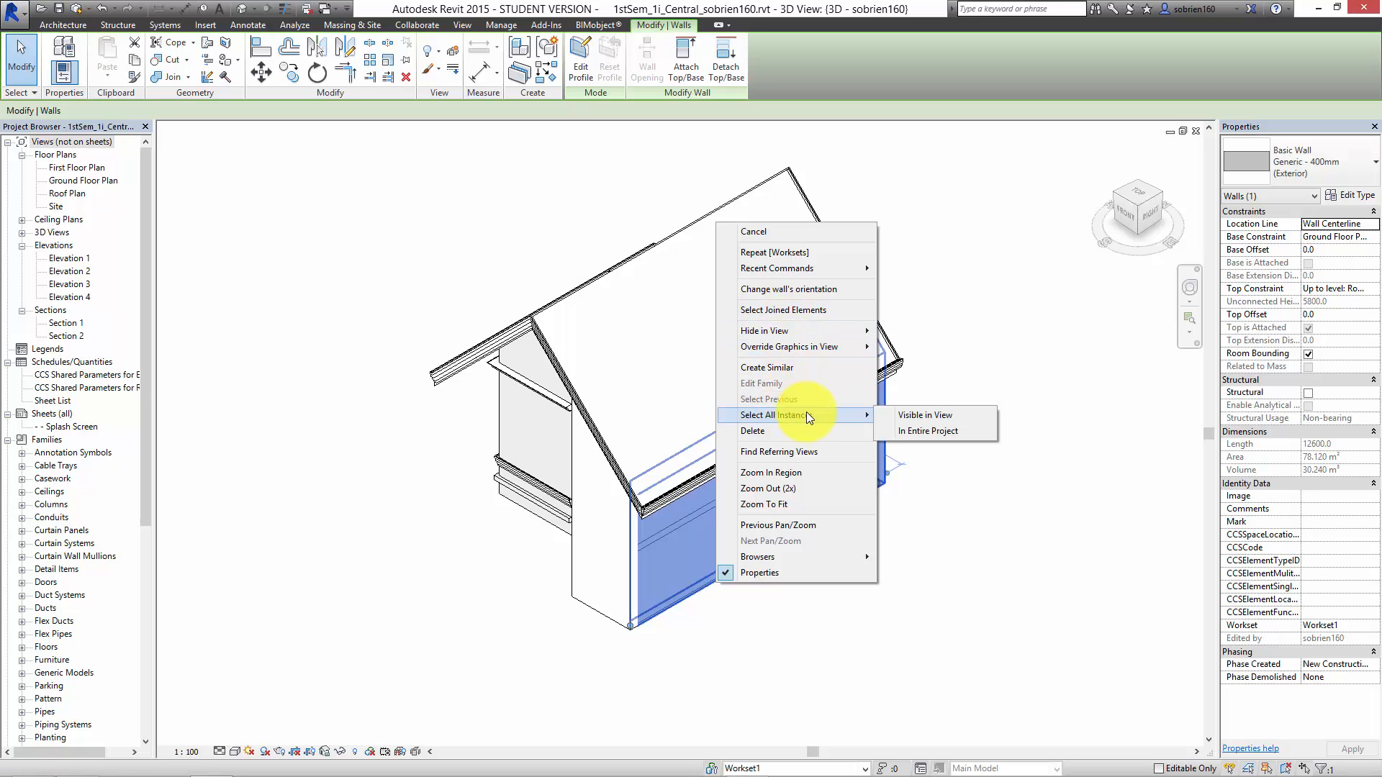
{"action": "left_click", "coordinate": [908, 434]}
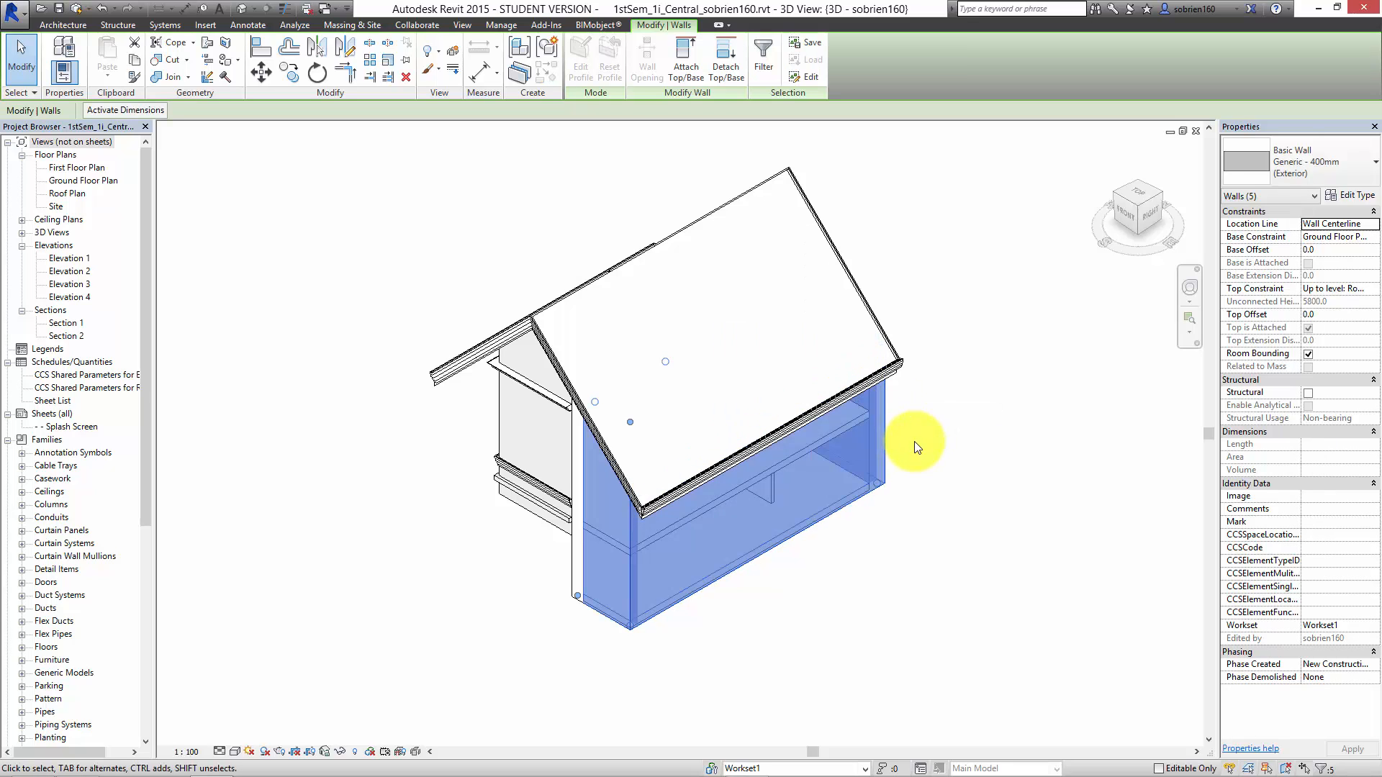
{"action": "right_click", "coordinate": [857, 498]}
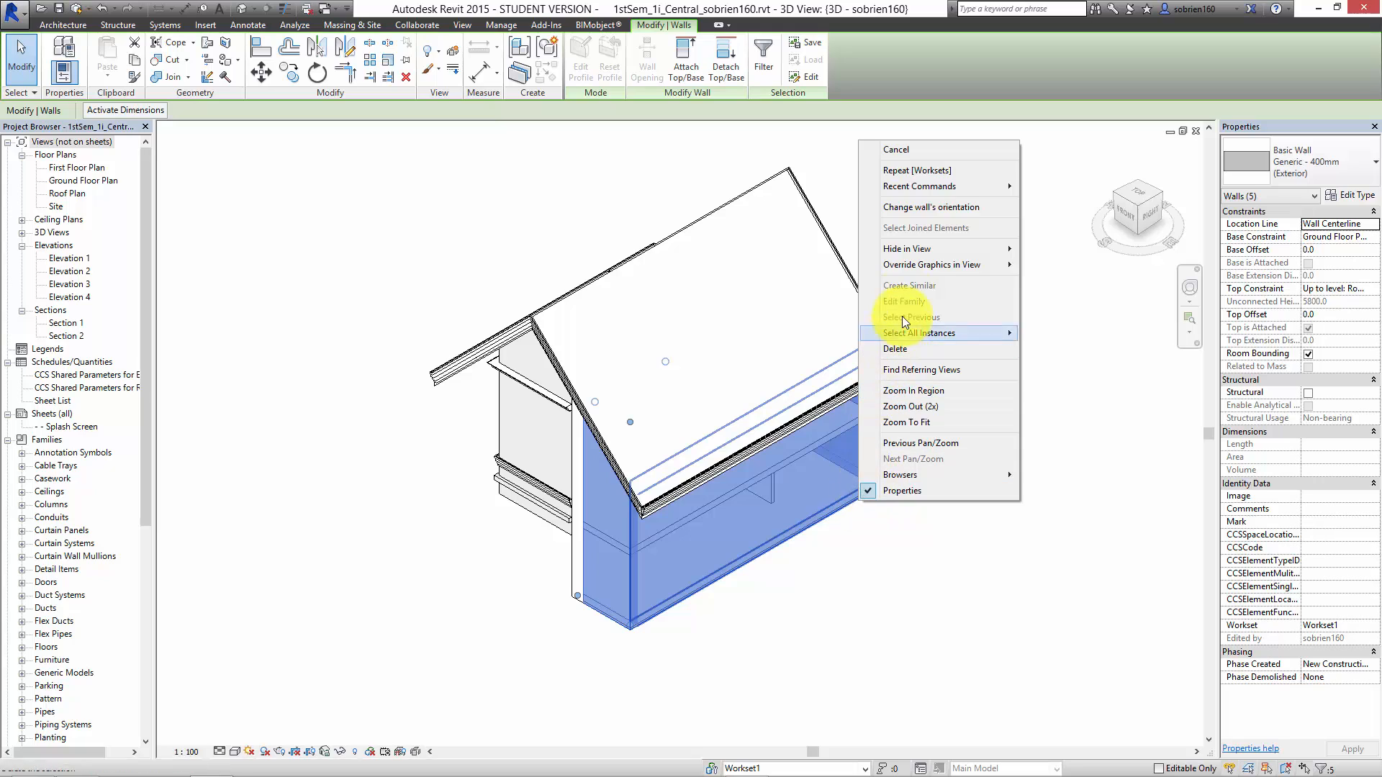
{"action": "mouse_move", "coordinate": [929, 331]}
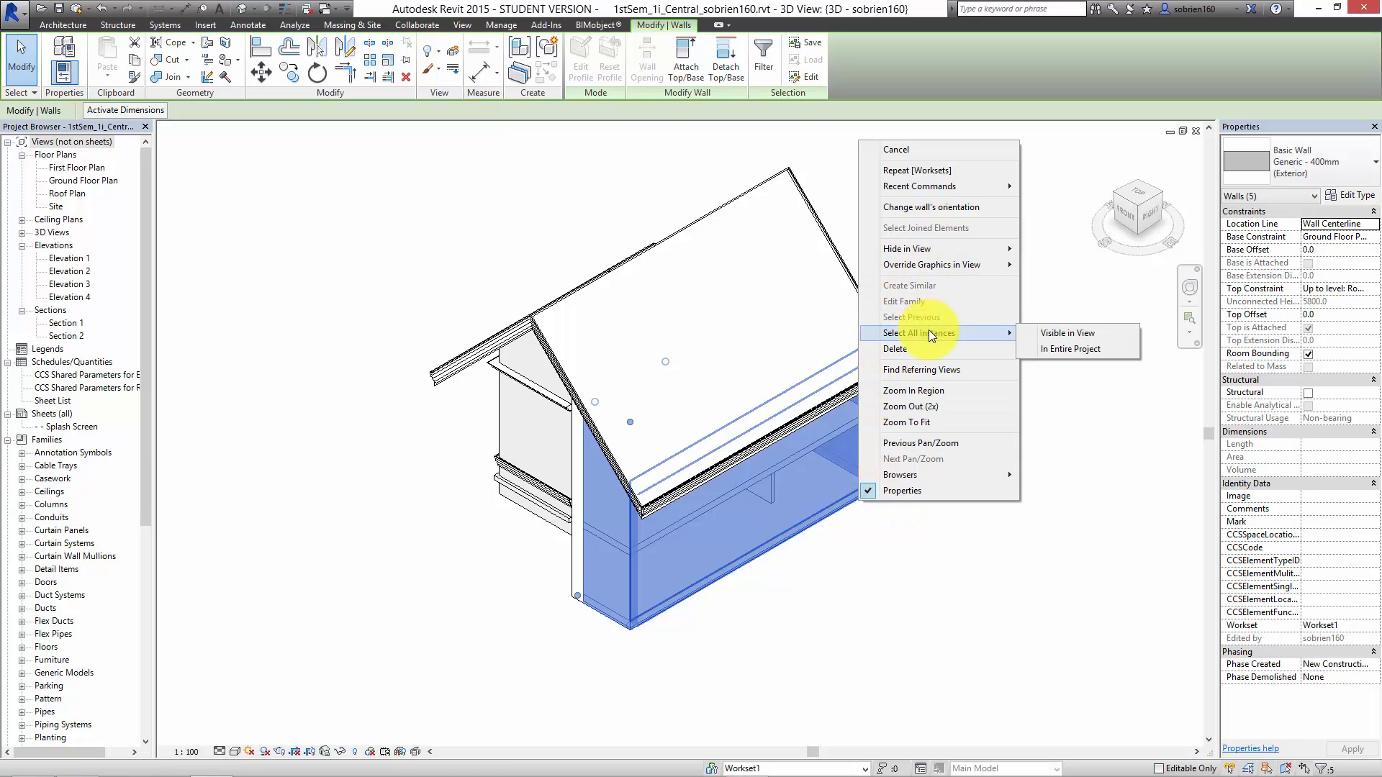
{"action": "left_click", "coordinate": [814, 575]}
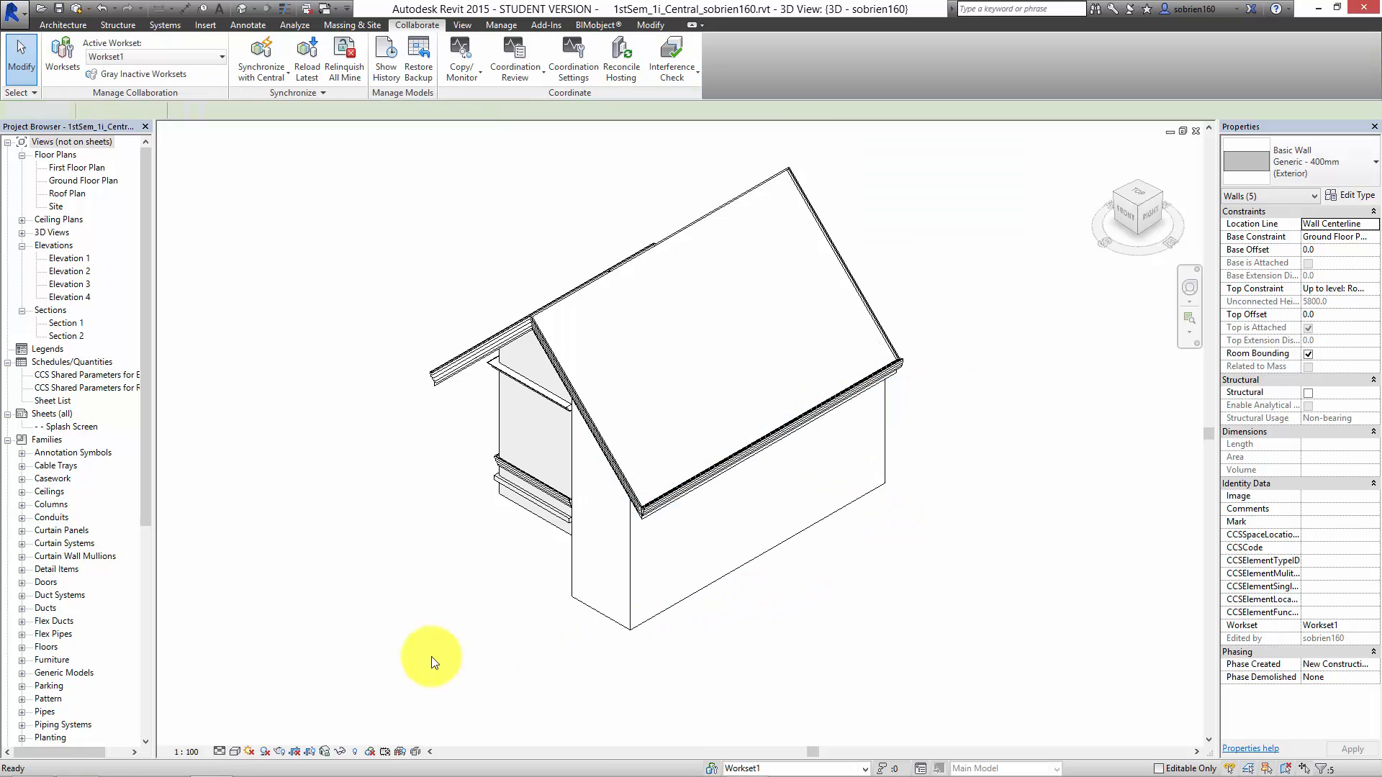
Select the whole house, filter the selection to the Walls category only, and assign those walls to the Walls workset
{"action": "left_click_drag", "start_coordinate": [354, 679], "coordinate": [934, 154]}
{"action": "left_click", "coordinate": [580, 66]}
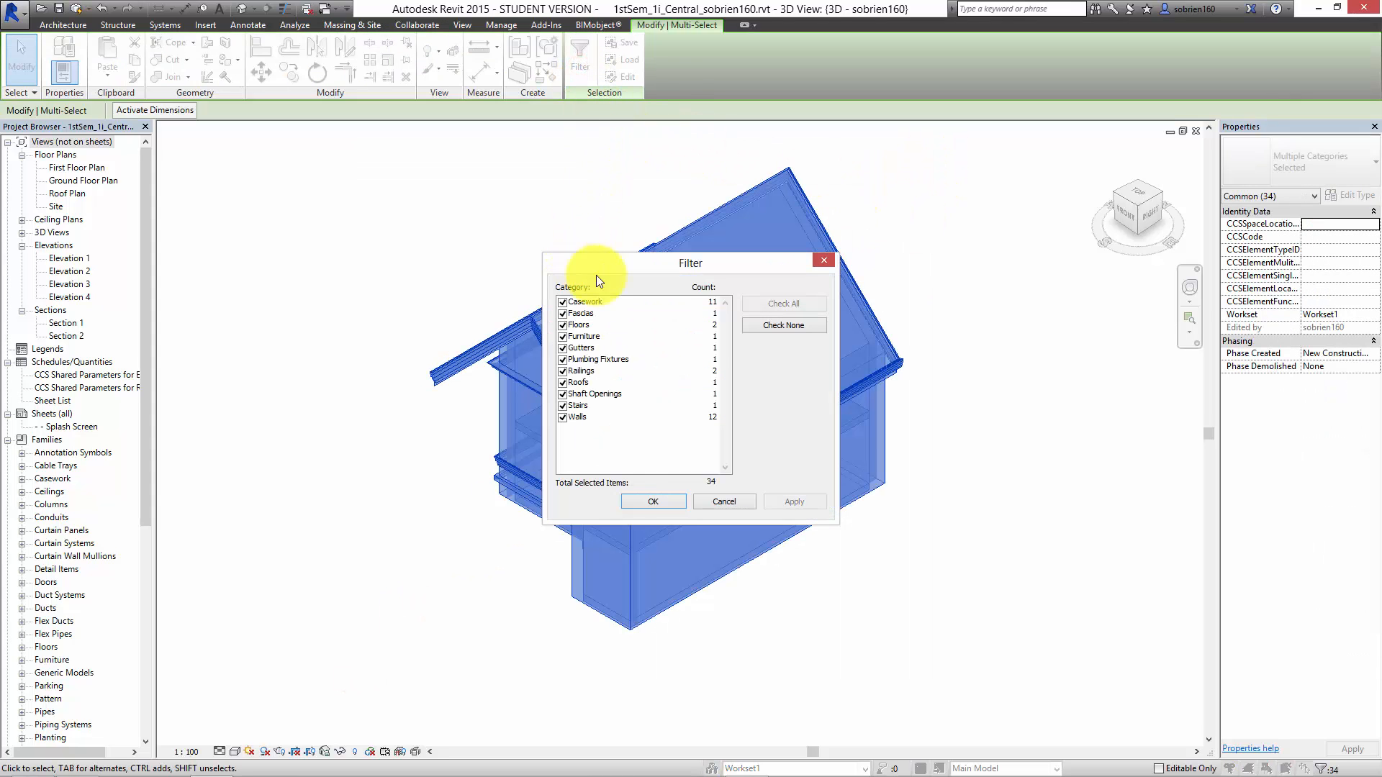
{"action": "left_click", "coordinate": [750, 323]}
{"action": "left_click", "coordinate": [562, 417]}
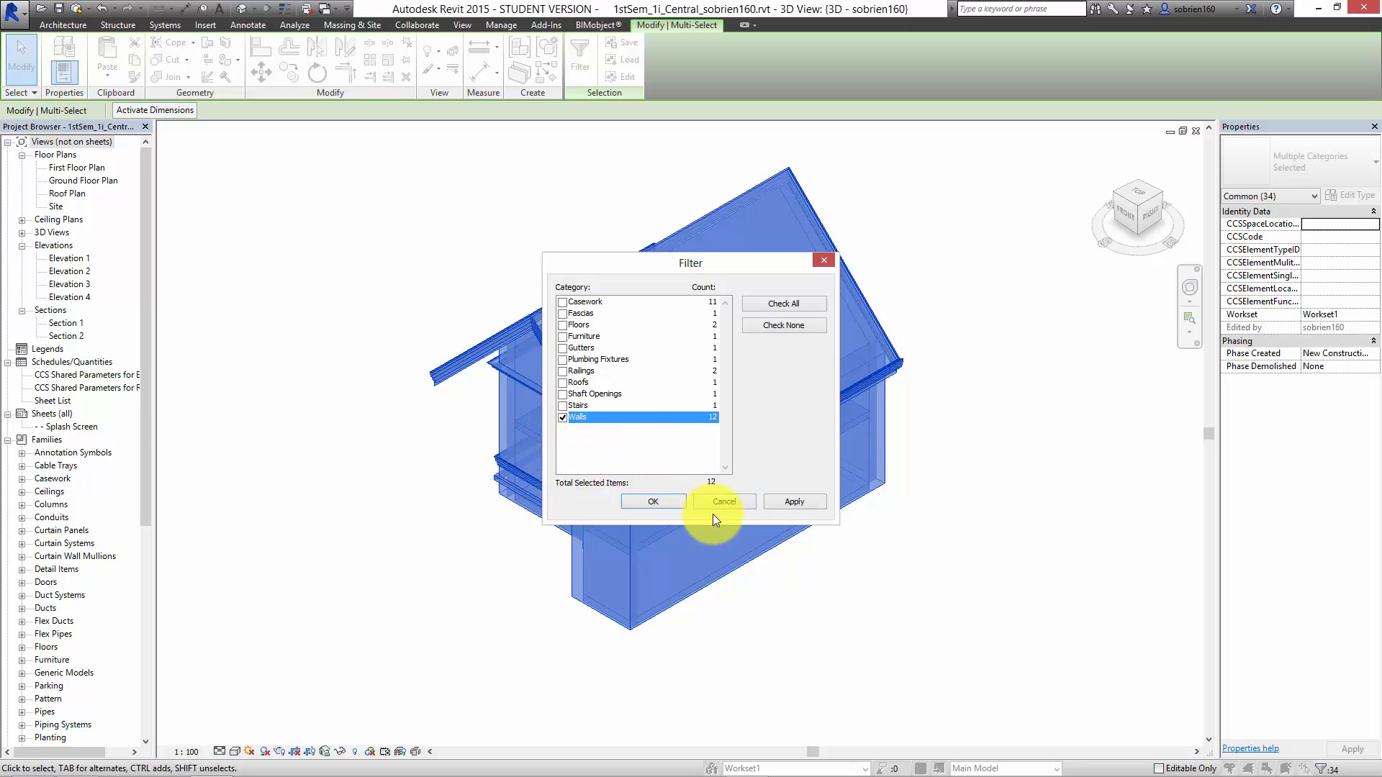
{"action": "left_click", "coordinate": [653, 502]}
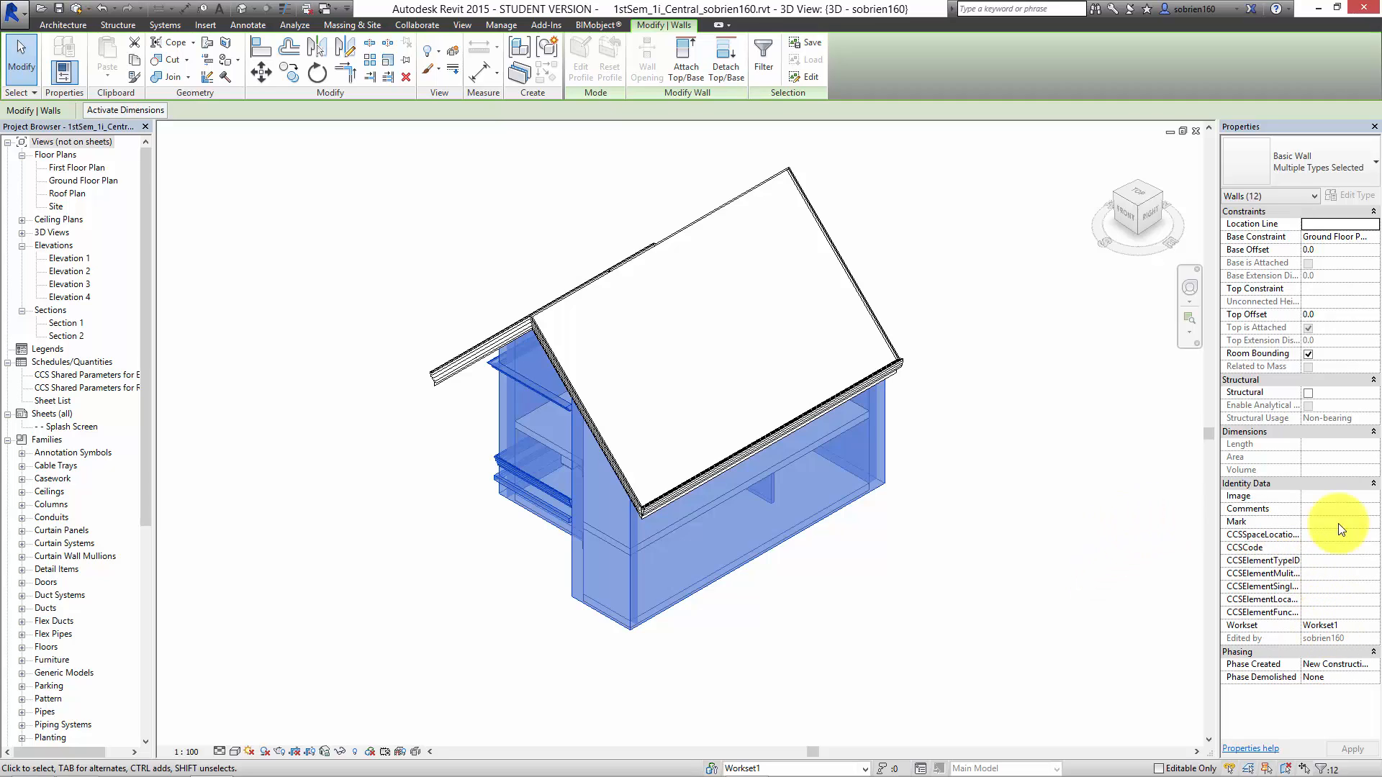
{"action": "left_click", "coordinate": [1353, 626]}
{"action": "left_click", "coordinate": [1373, 626]}
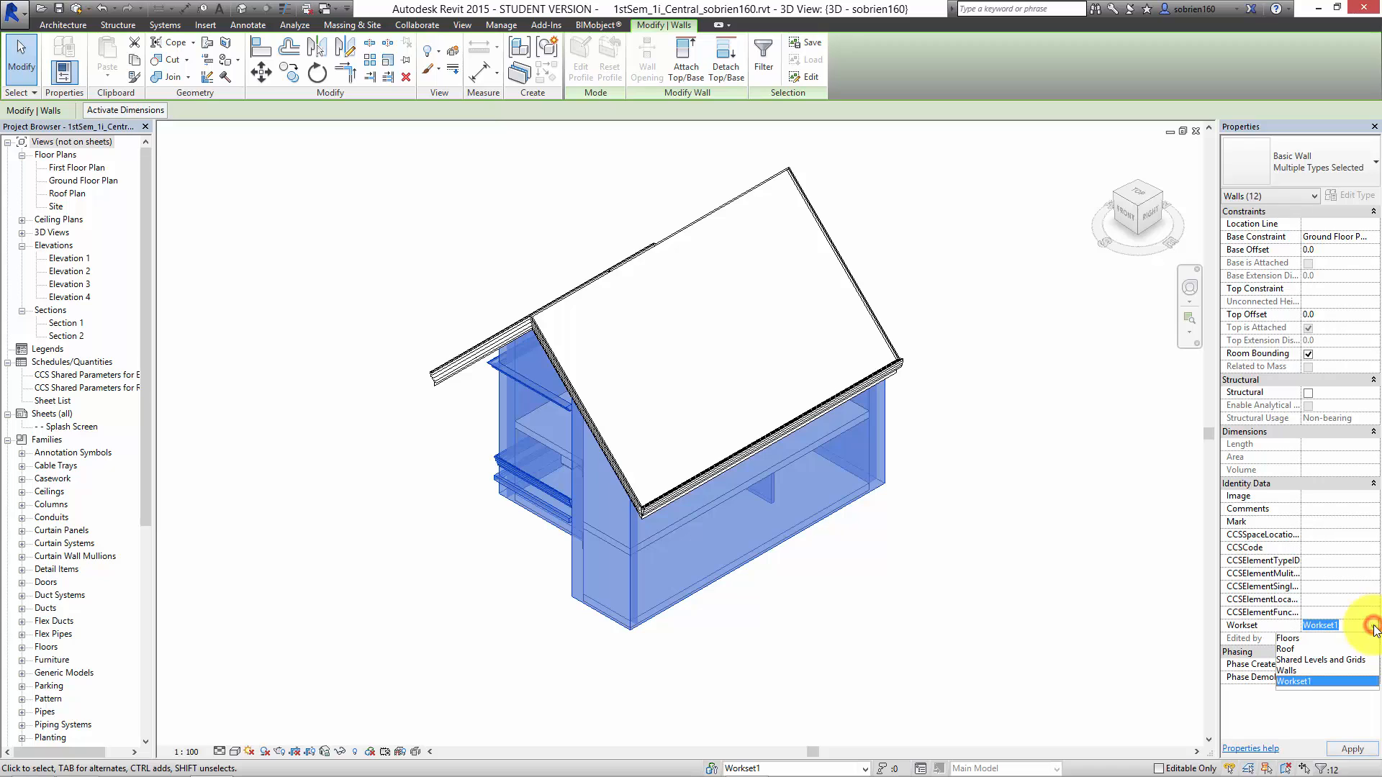
{"action": "left_click", "coordinate": [1291, 671]}
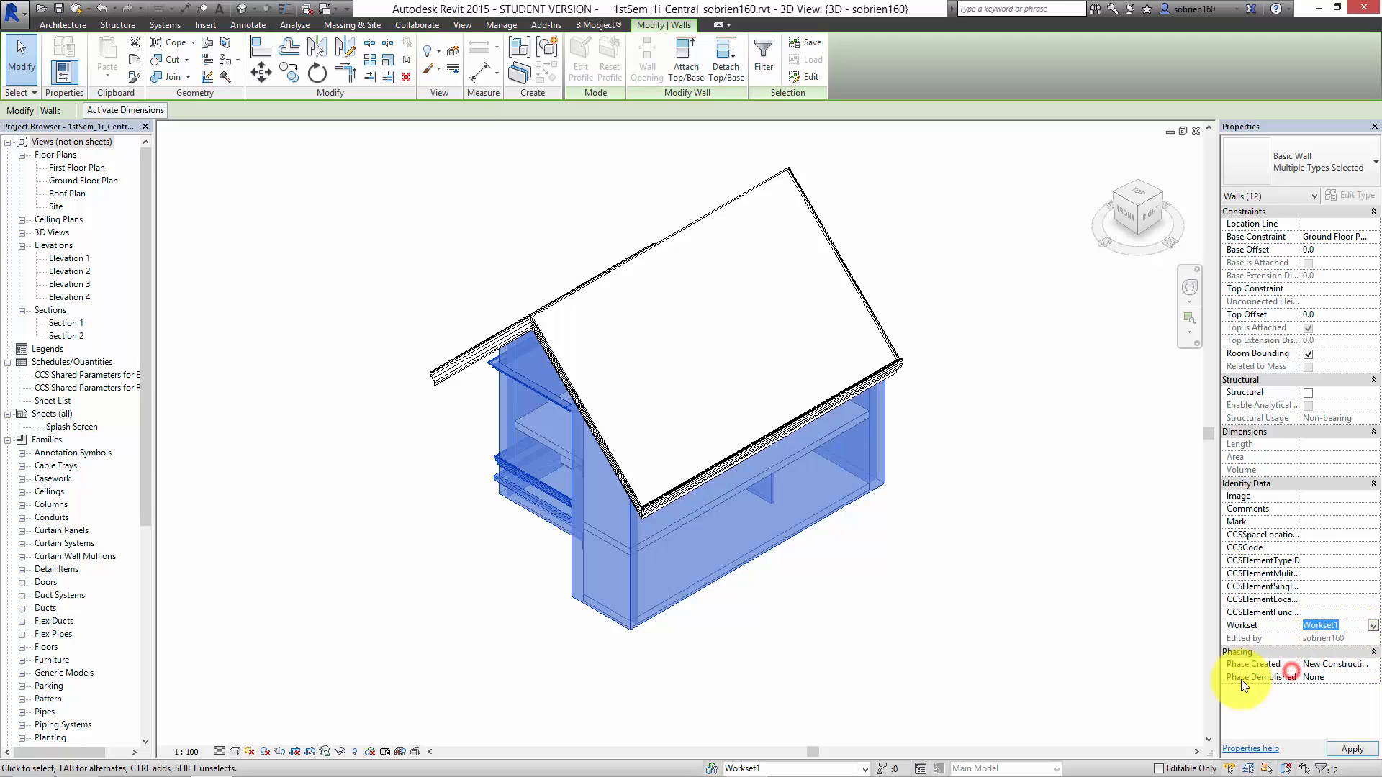
{"action": "left_click", "coordinate": [981, 633]}
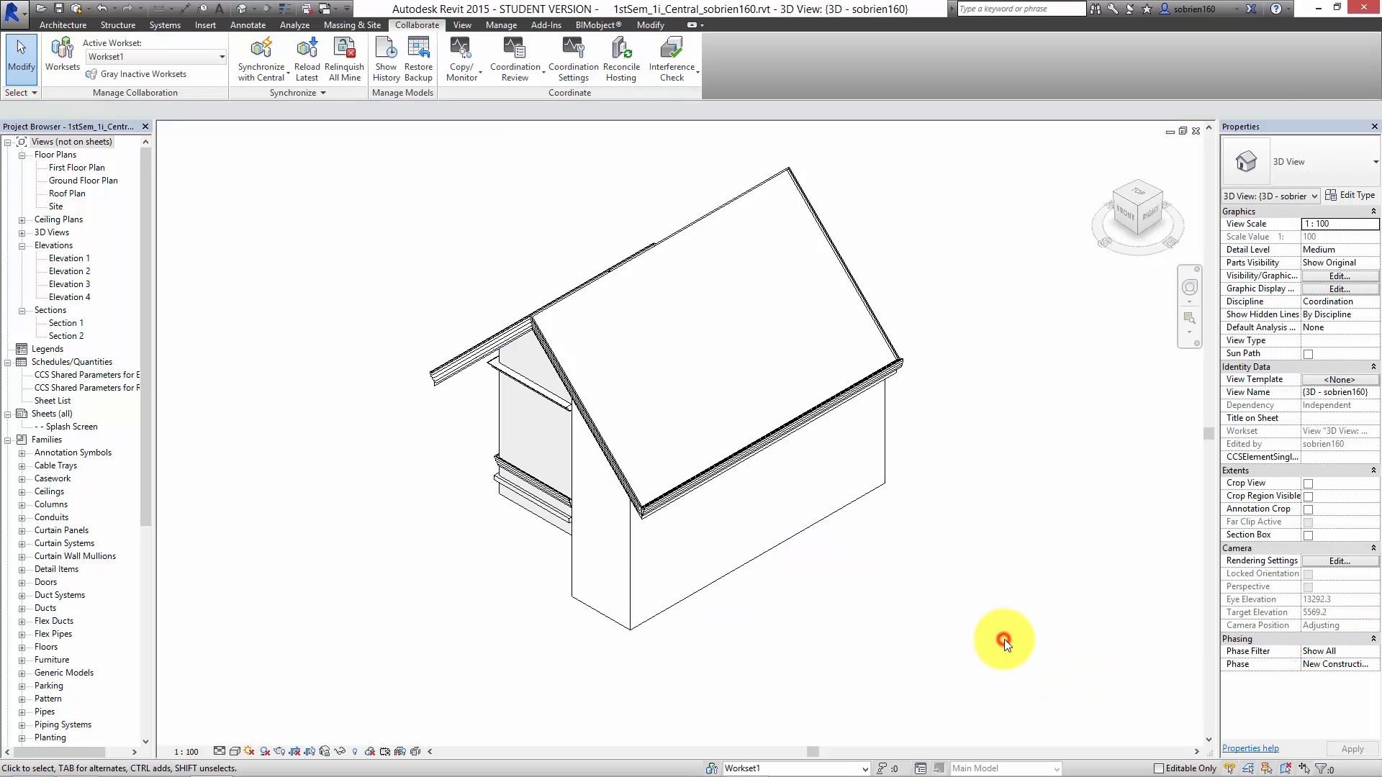
Select the whole house again, filter the selection to the Floors category only, and assign those floors to the Floors workset
{"action": "left_click_drag", "start_coordinate": [403, 663], "coordinate": [916, 150]}
{"action": "left_click", "coordinate": [574, 60]}
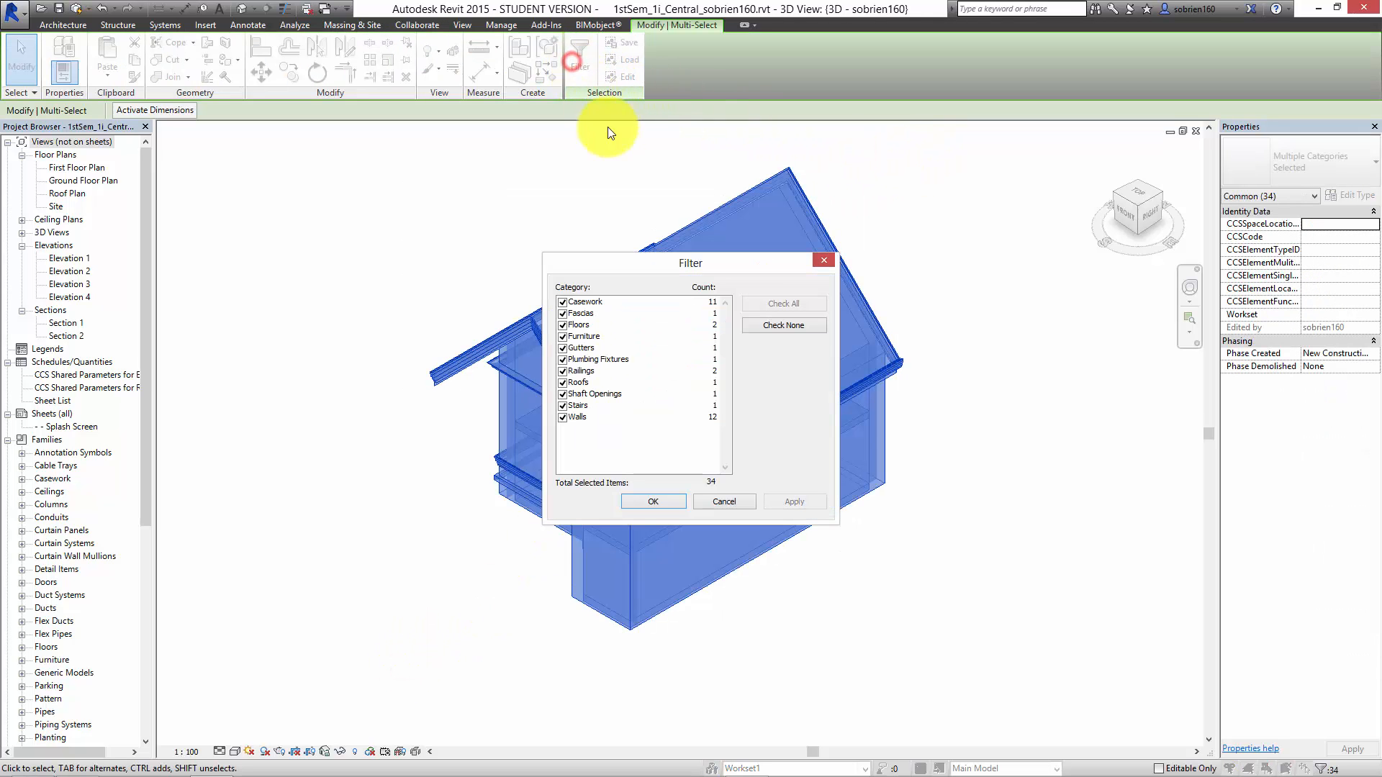
{"action": "left_click", "coordinate": [759, 325]}
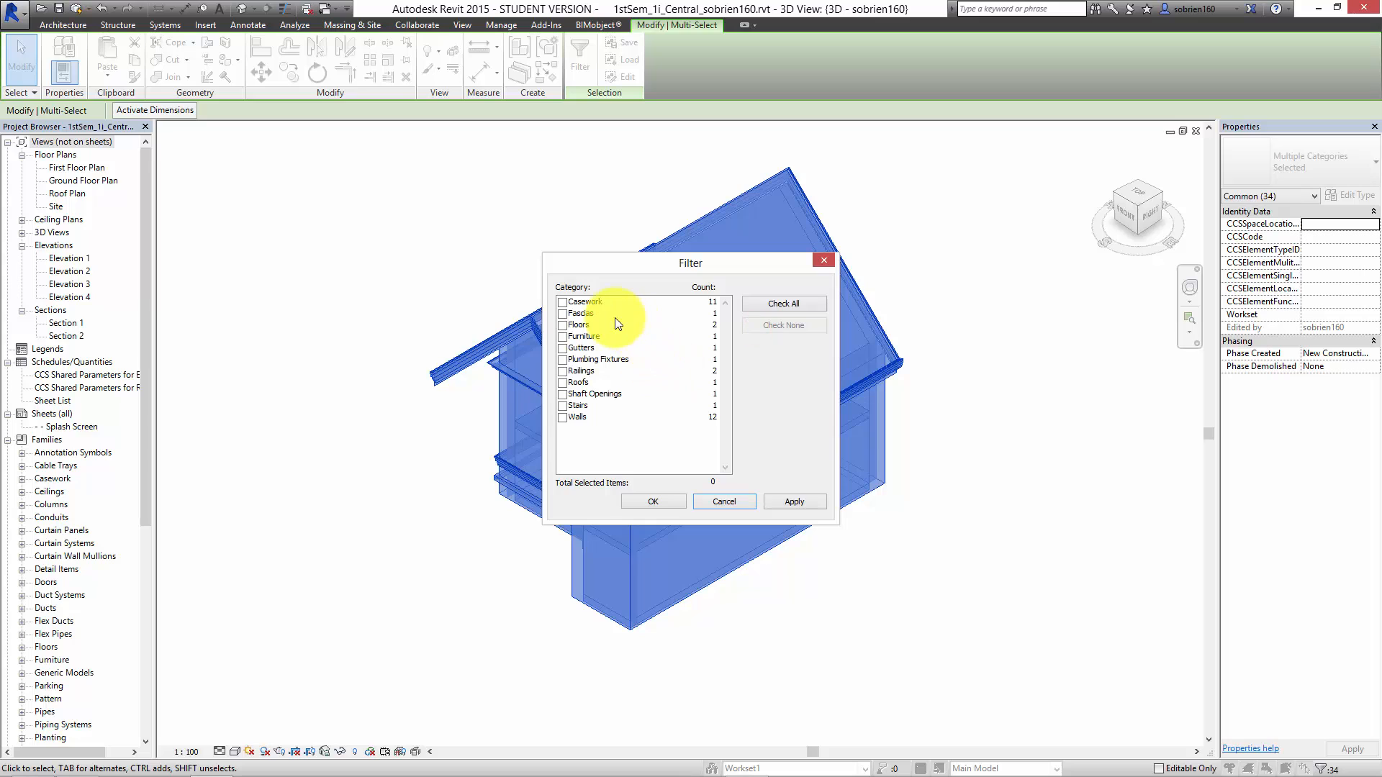
{"action": "left_click", "coordinate": [563, 325]}
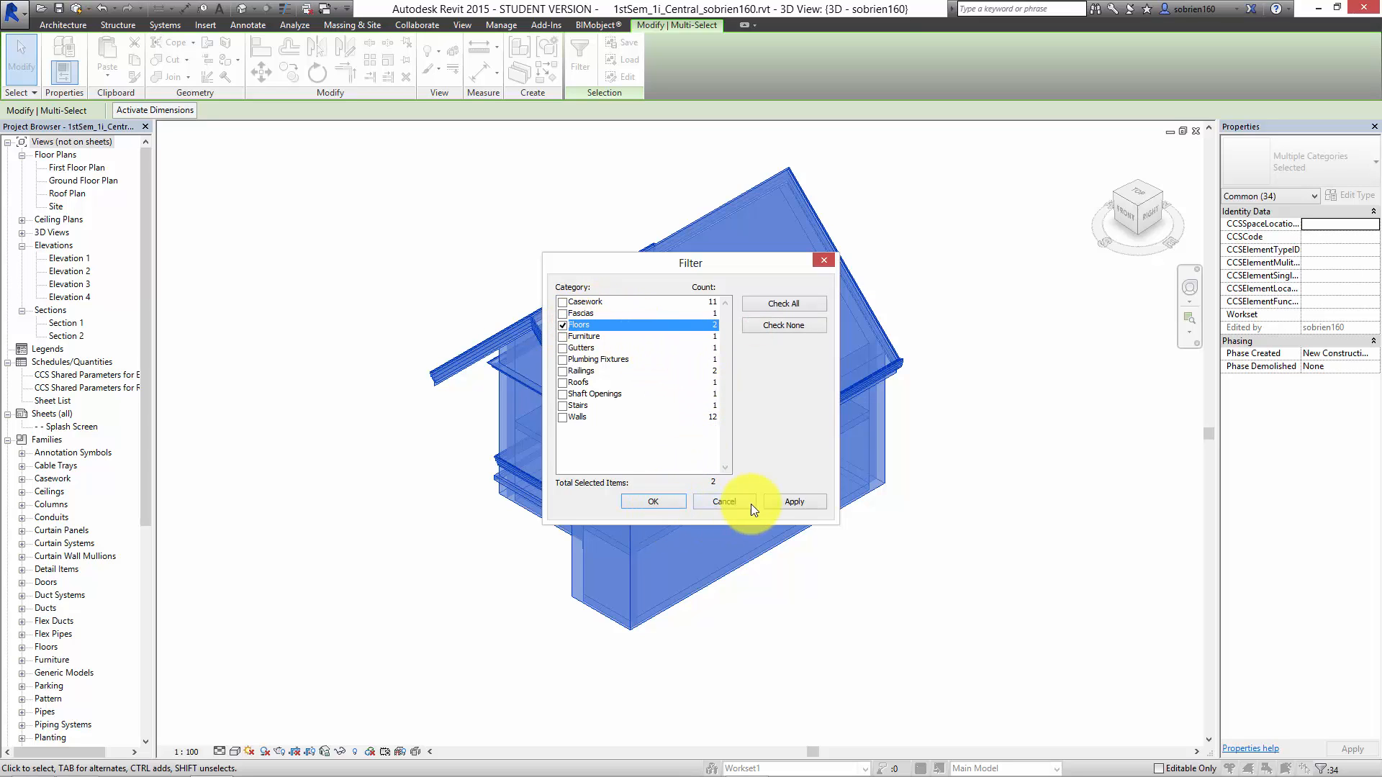
{"action": "left_click", "coordinate": [657, 503]}
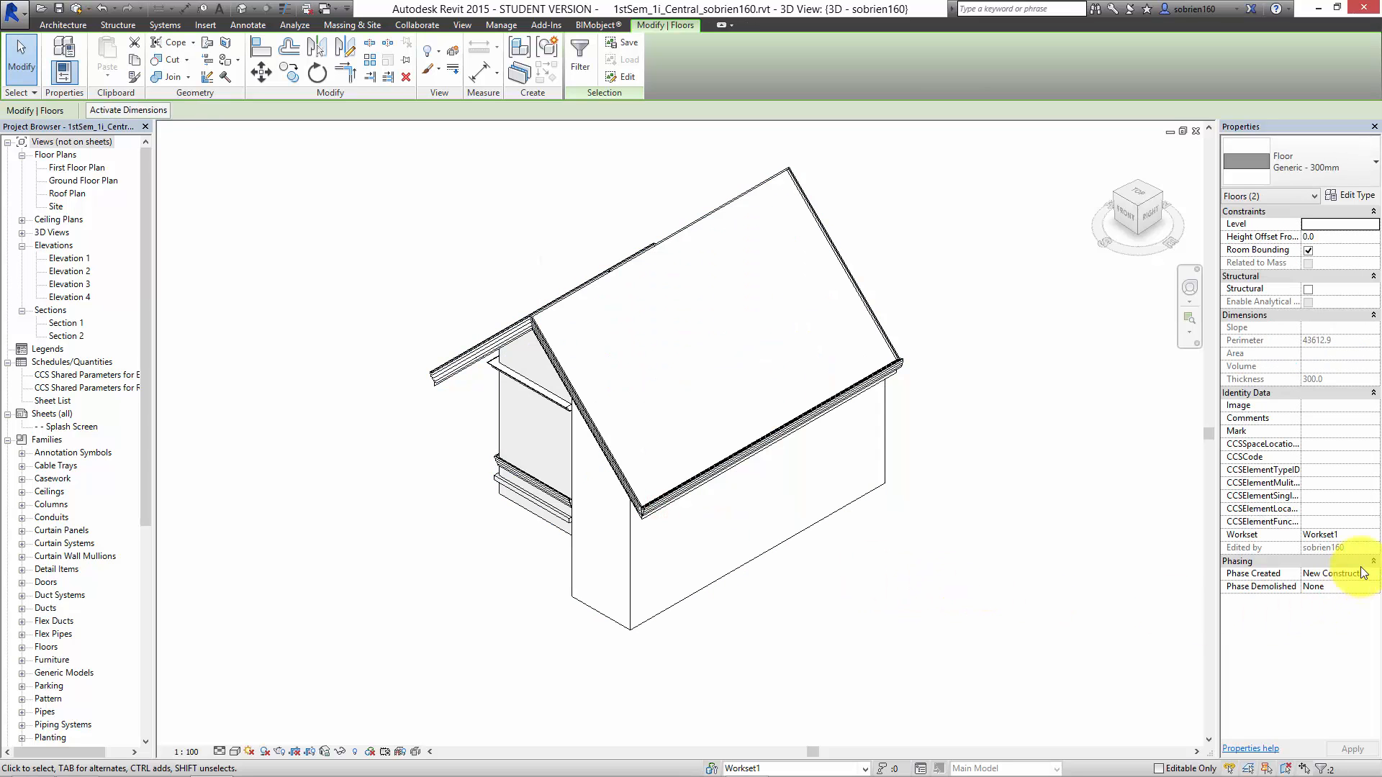
{"action": "left_click", "coordinate": [1339, 534]}
{"action": "left_click", "coordinate": [1317, 548]}
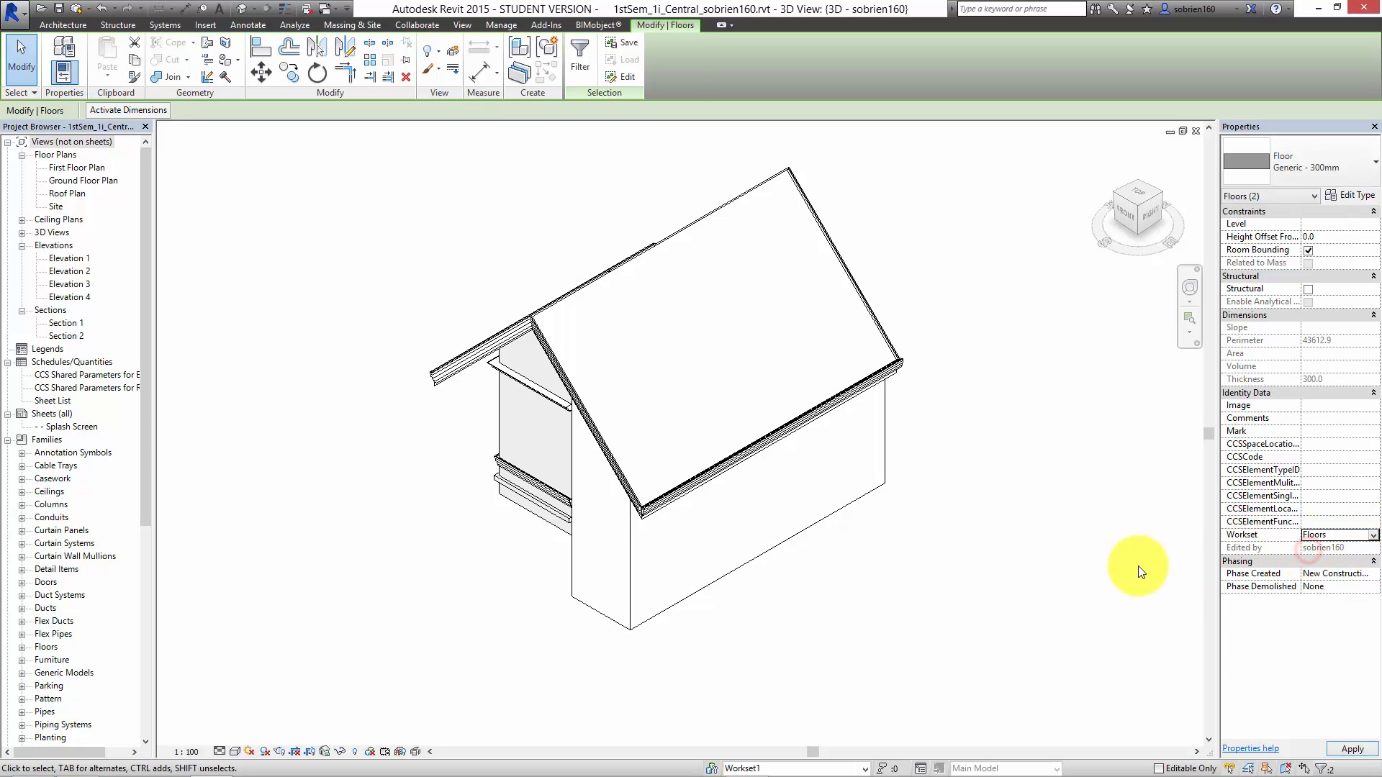
{"action": "left_click", "coordinate": [1101, 565]}
Select the whole house, filter the selection to the Roofs category only, and assign the roof to the Roof workset
{"action": "left_click_drag", "start_coordinate": [378, 665], "coordinate": [1000, 147]}
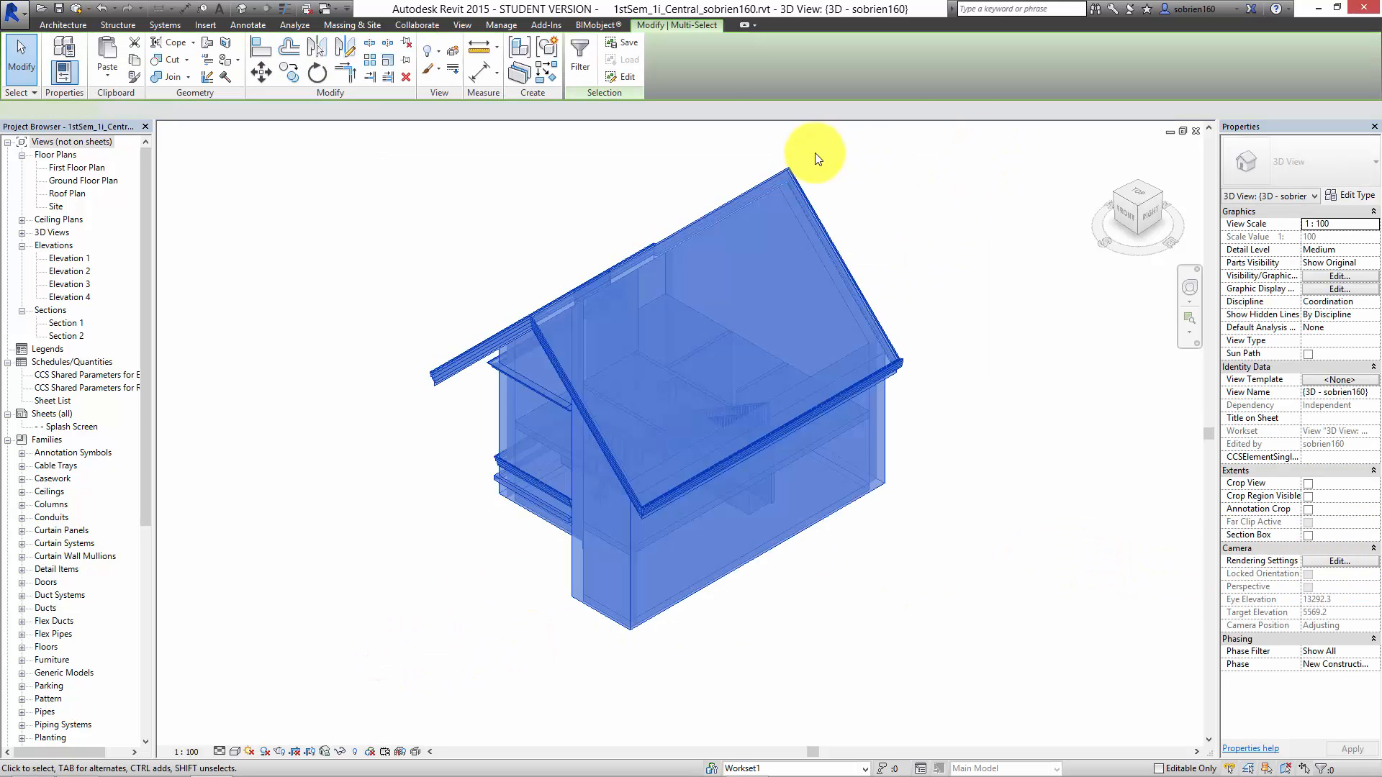
{"action": "left_click", "coordinate": [582, 55]}
{"action": "left_click", "coordinate": [783, 326]}
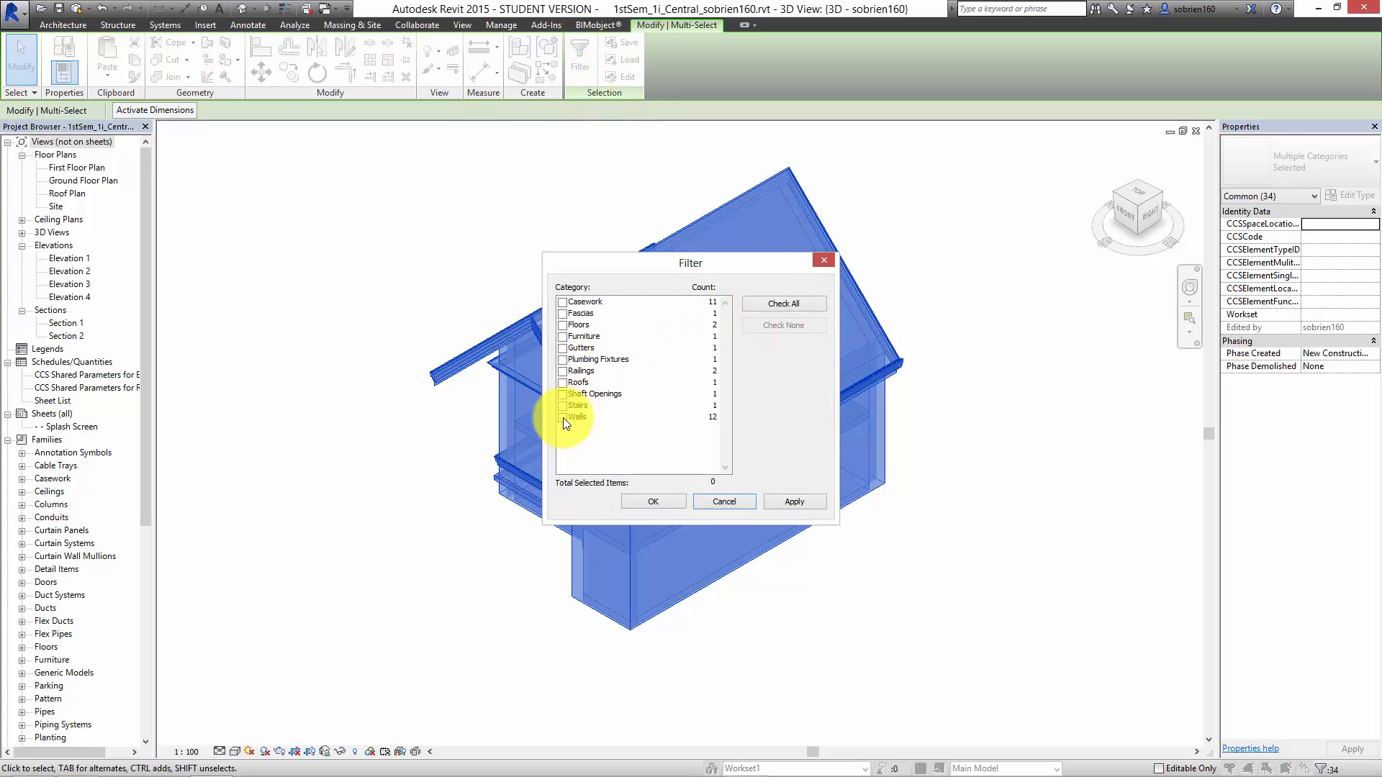
{"action": "left_click", "coordinate": [562, 383]}
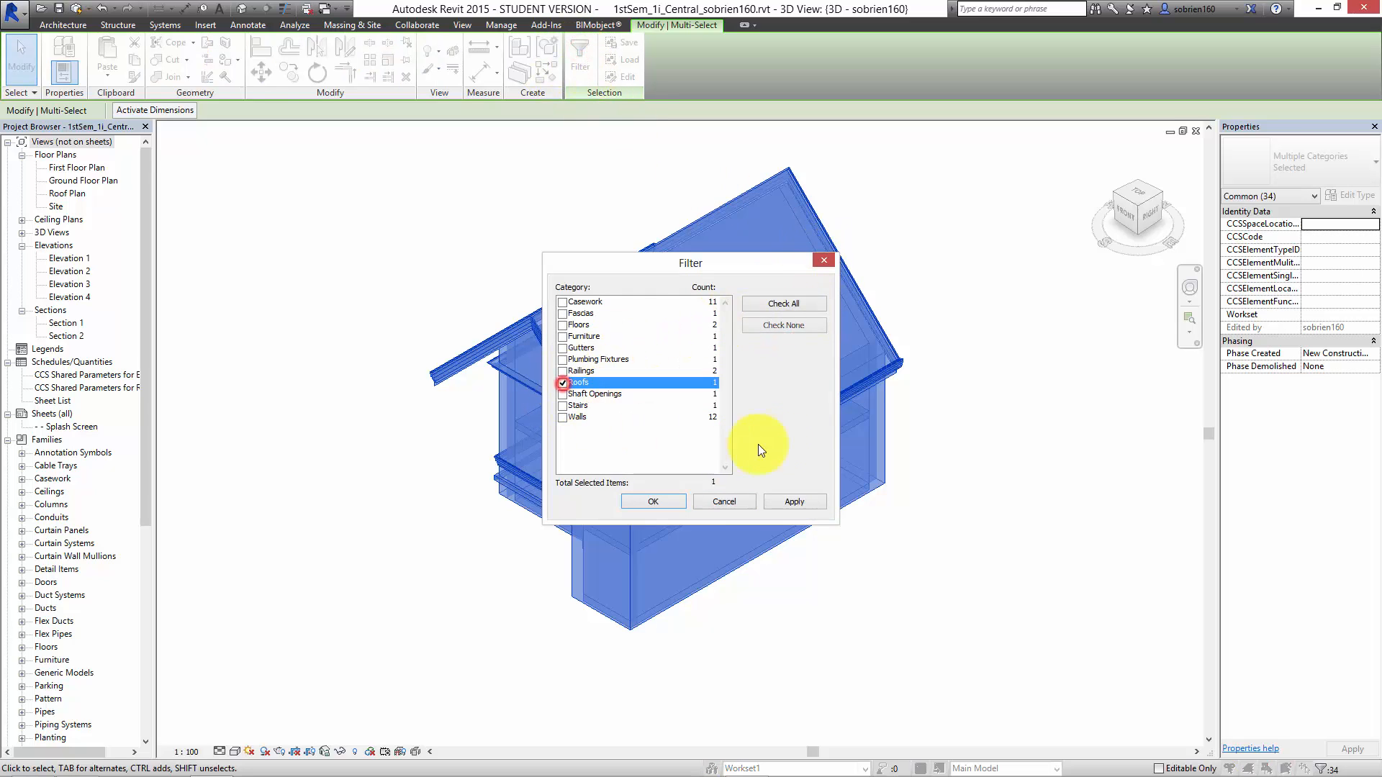
{"action": "left_click", "coordinate": [676, 506]}
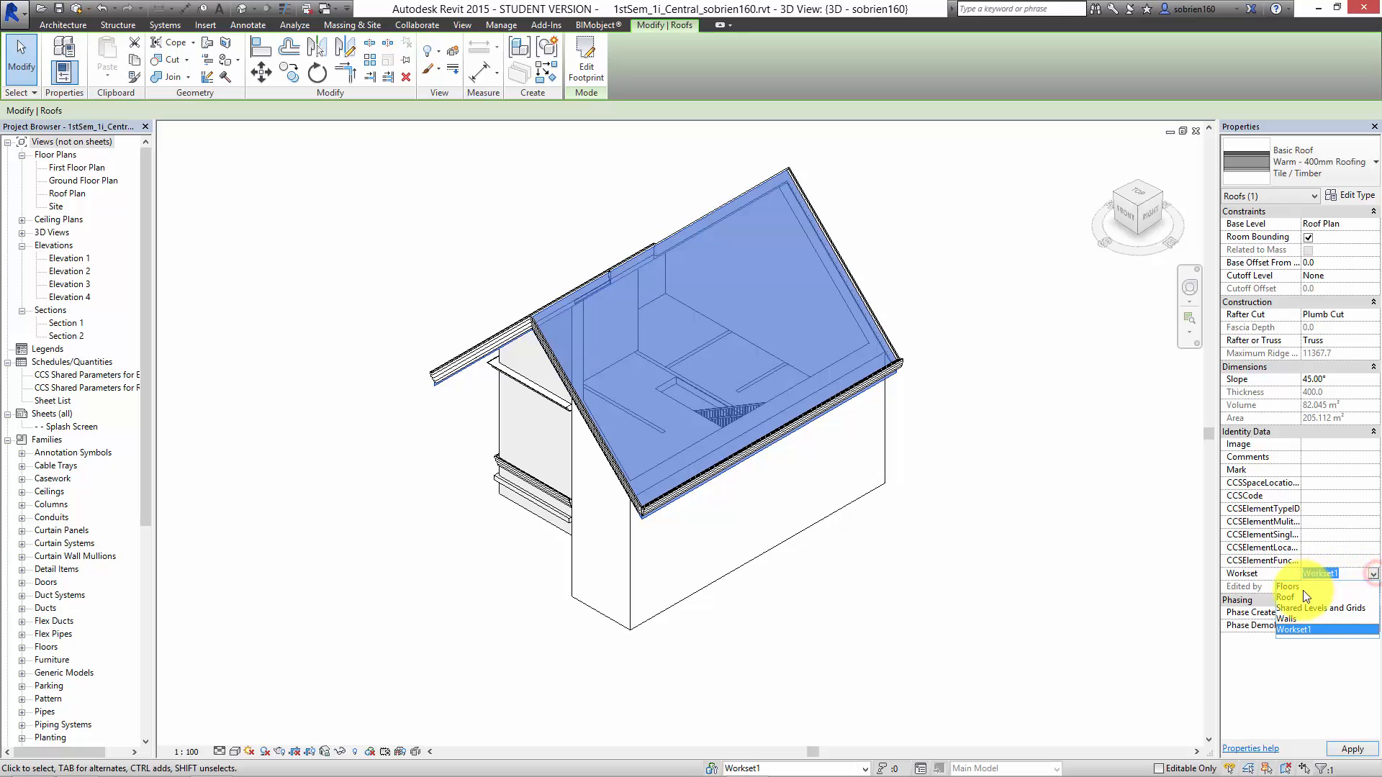
{"action": "left_click", "coordinate": [1296, 597]}
{"action": "left_click", "coordinate": [1063, 576]}
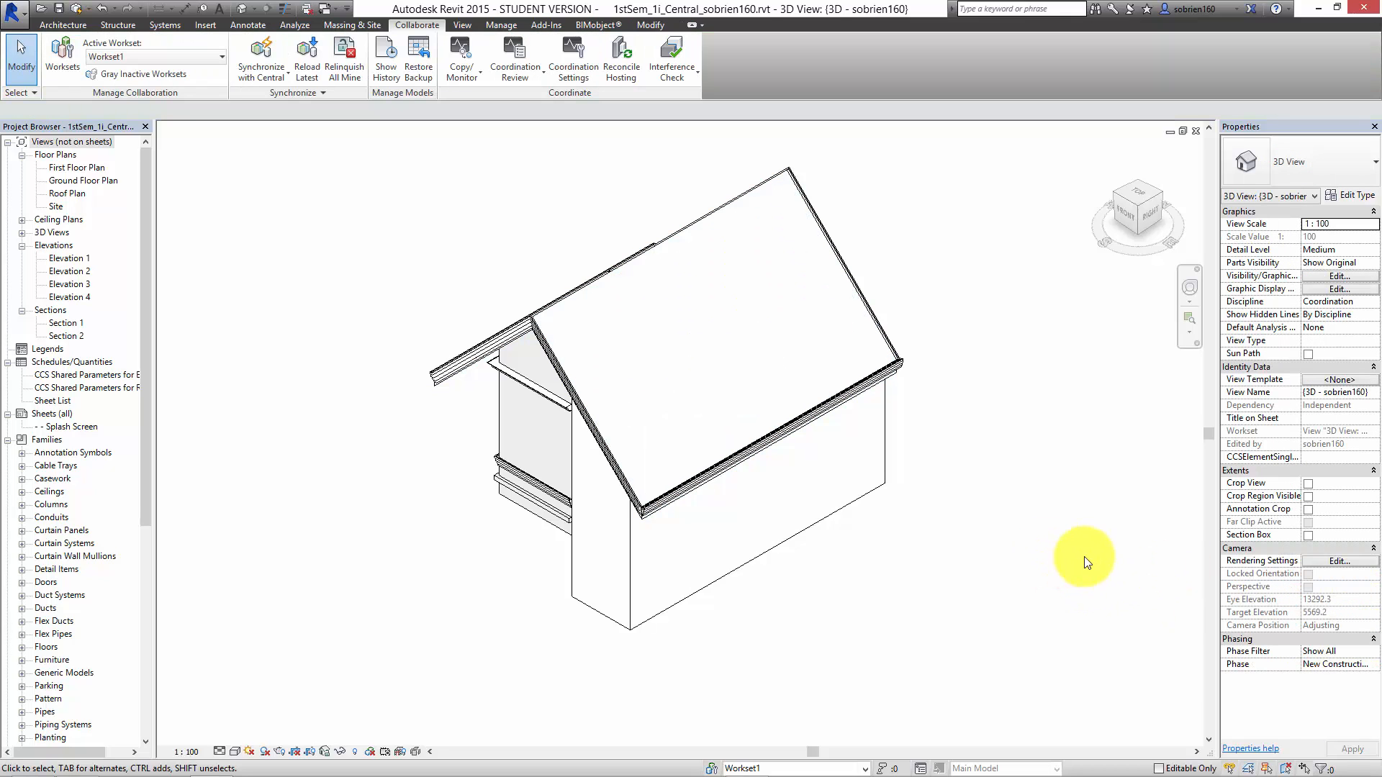
Switch the visual style of the 3D view to Wireframe
{"action": "left_click", "coordinate": [809, 566]}
{"action": "left_click", "coordinate": [222, 752]}
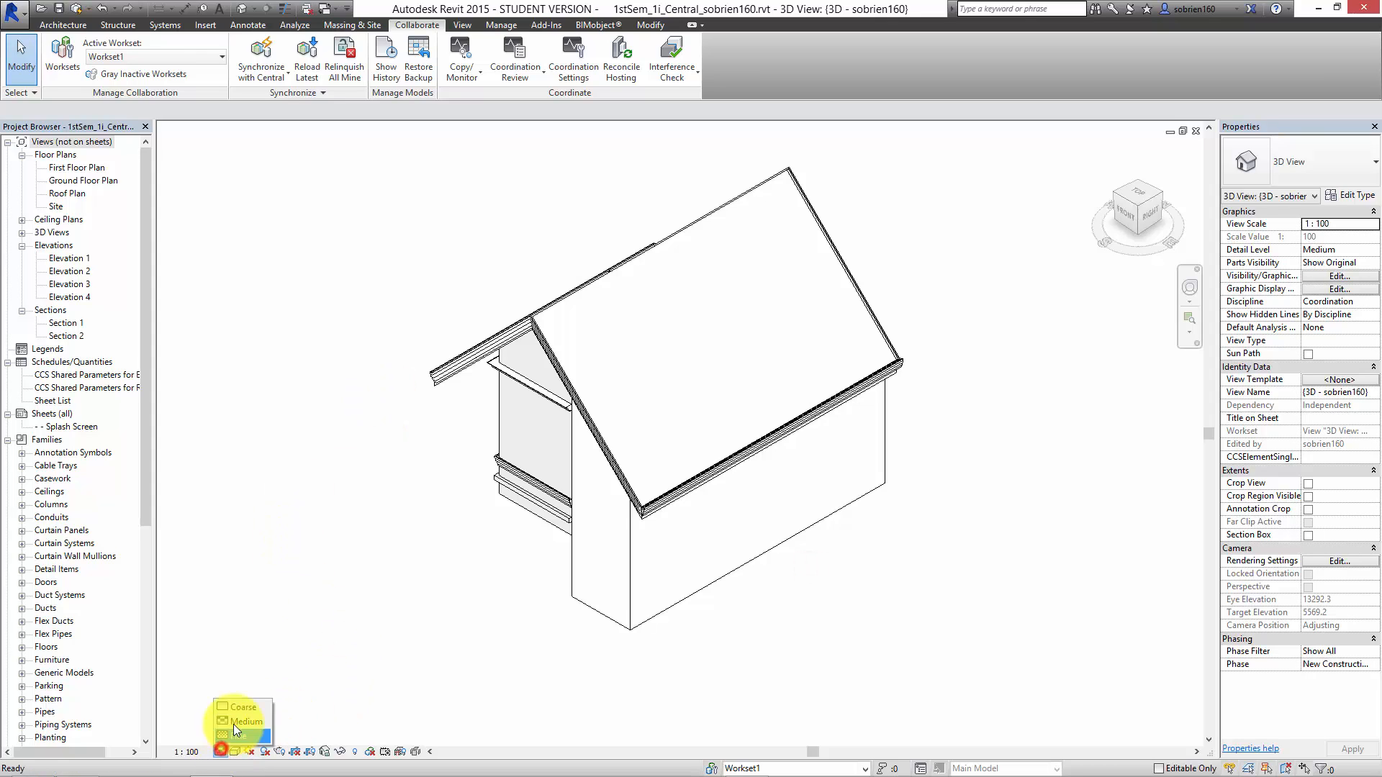
{"action": "left_click", "coordinate": [234, 751]}
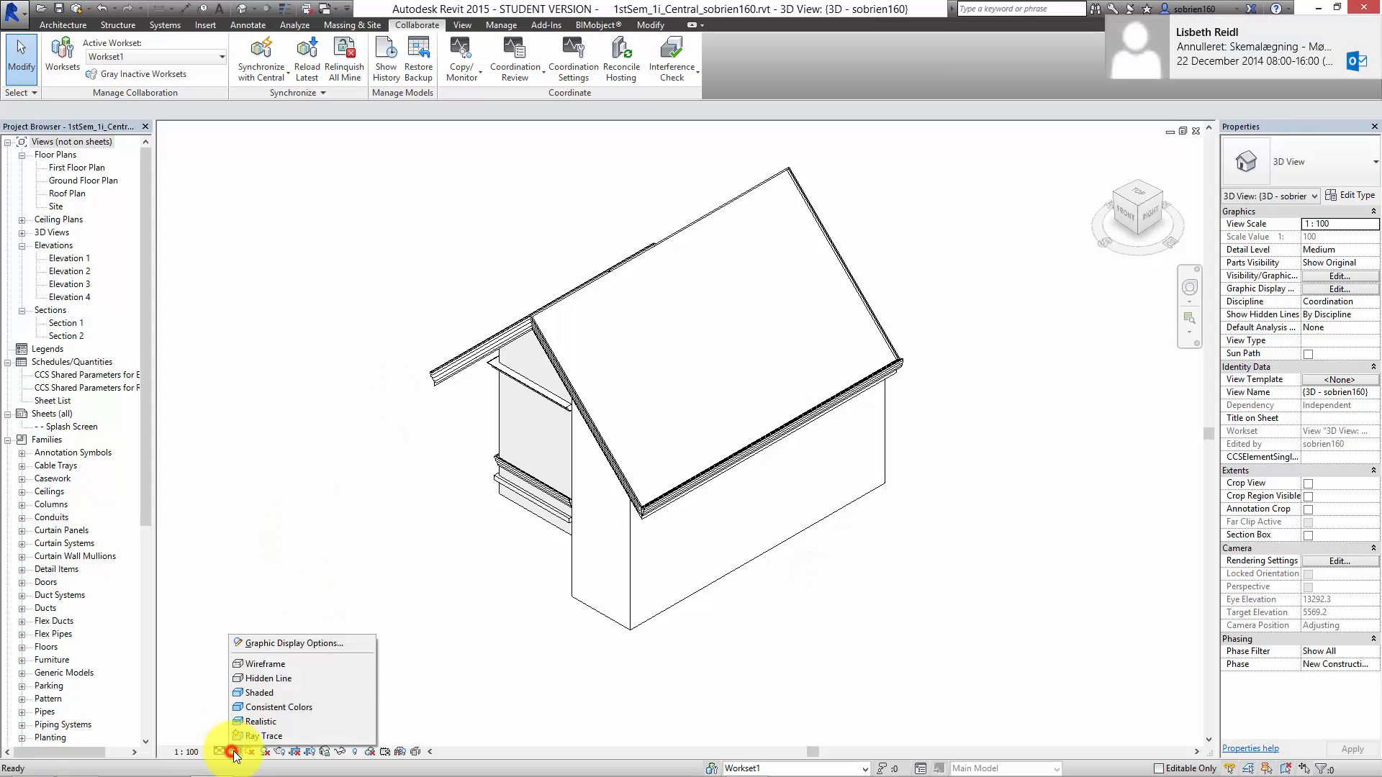
{"action": "left_click", "coordinate": [256, 672]}
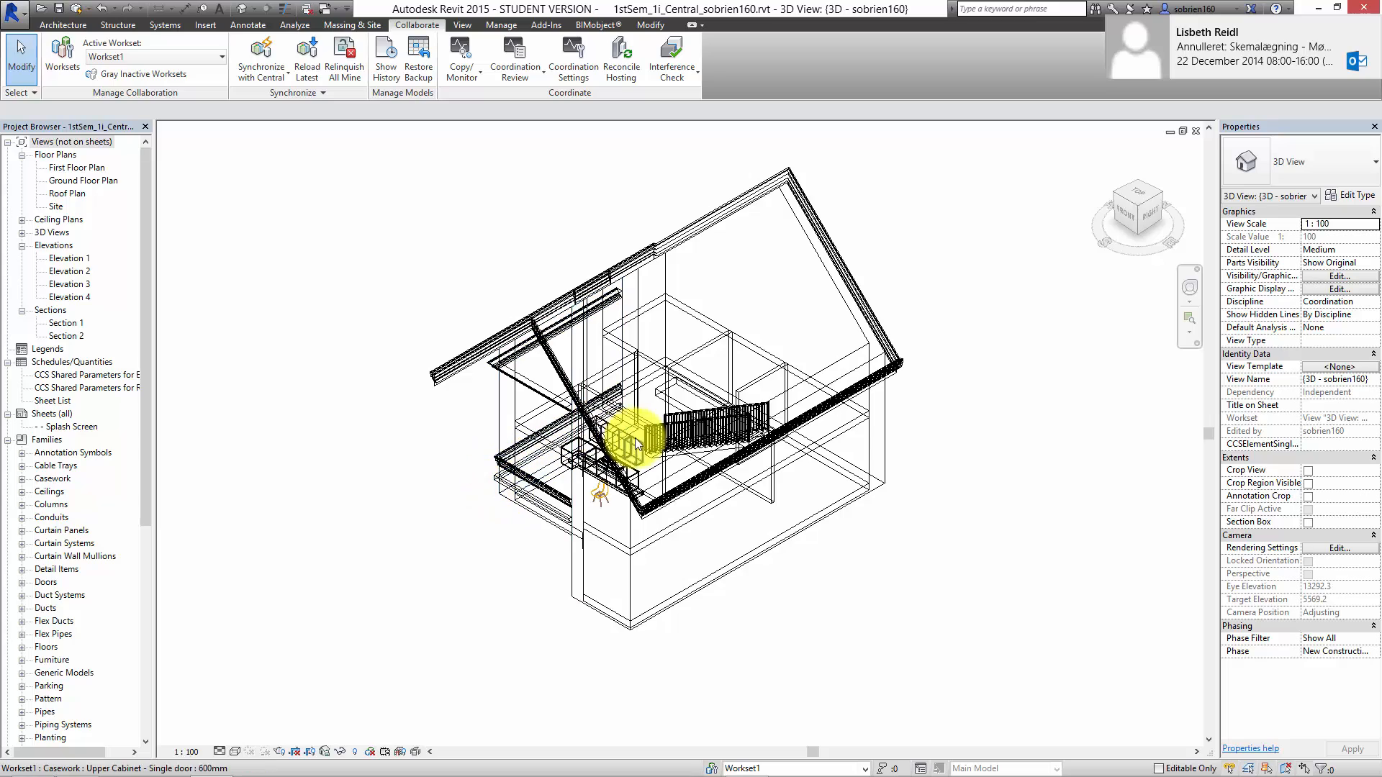
Select a stair railing inside the house to check its workset, and clear the selection
{"action": "scroll", "coordinate": [641, 432], "scroll_direction": "up", "scroll_amount": 5}
{"action": "left_click", "coordinate": [724, 413]}
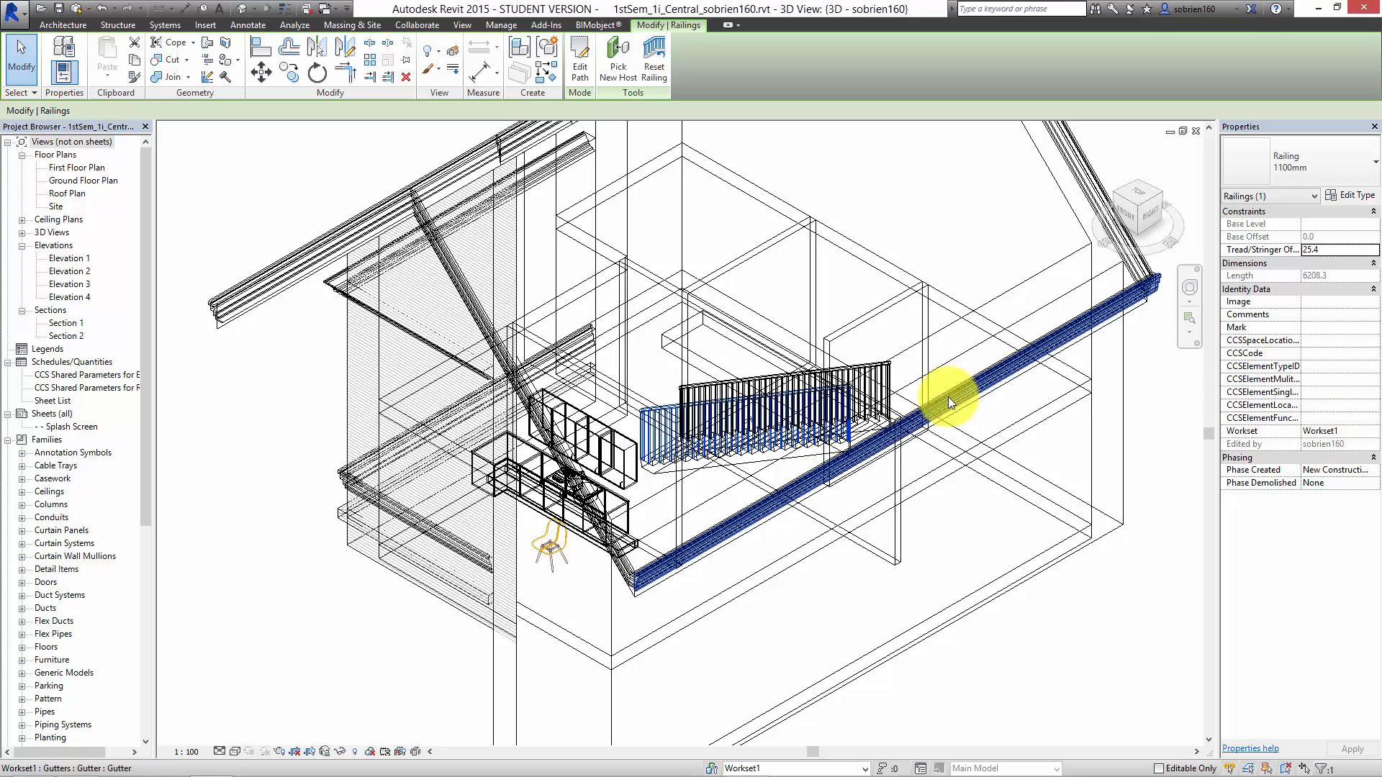
{"action": "left_click", "coordinate": [419, 626]}
{"action": "middle_click_drag", "start_coordinate": [410, 609], "coordinate": [410, 571], "text": "shift"}
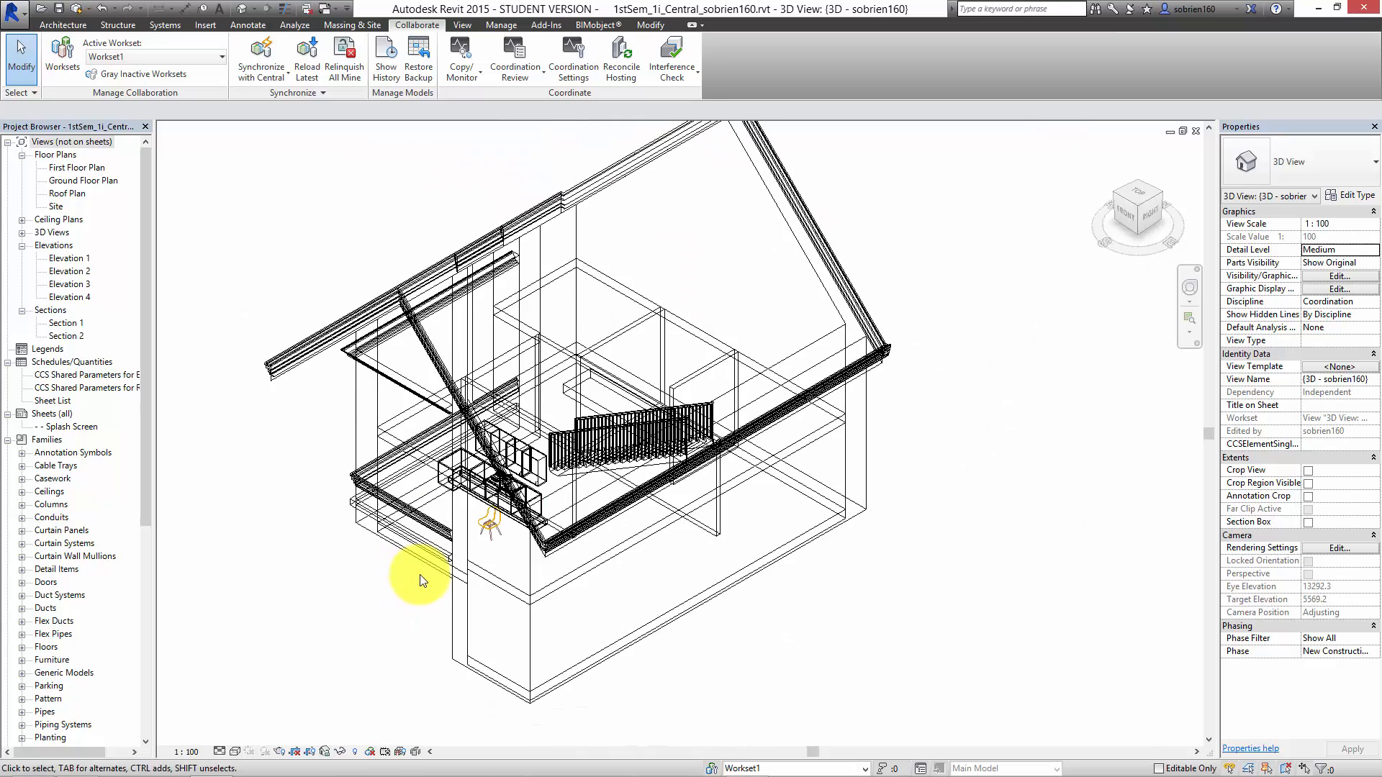
{"action": "middle_click_drag", "start_coordinate": [401, 648], "coordinate": [486, 583], "text": "shift"}
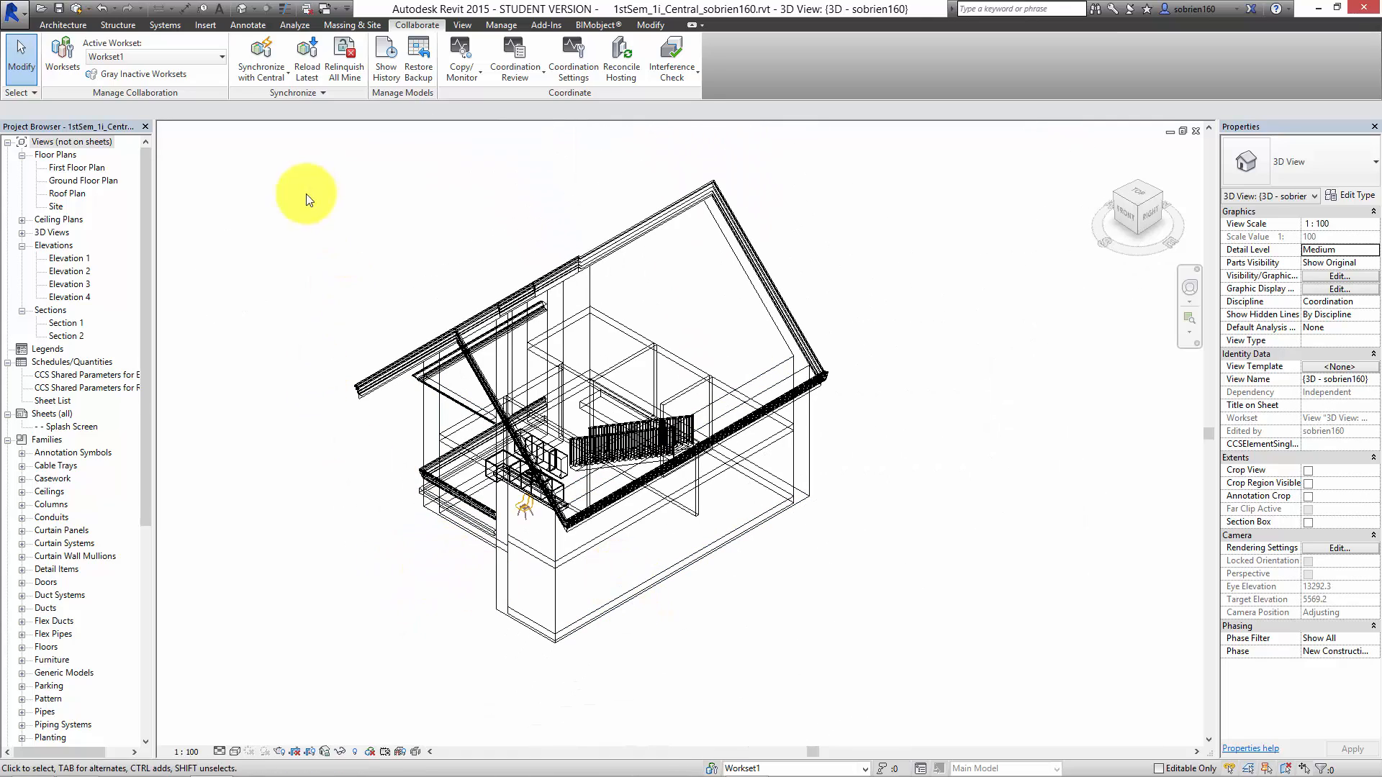
Try to make the Floors workset non-editable in the project's workset list
{"action": "left_click", "coordinate": [63, 63]}
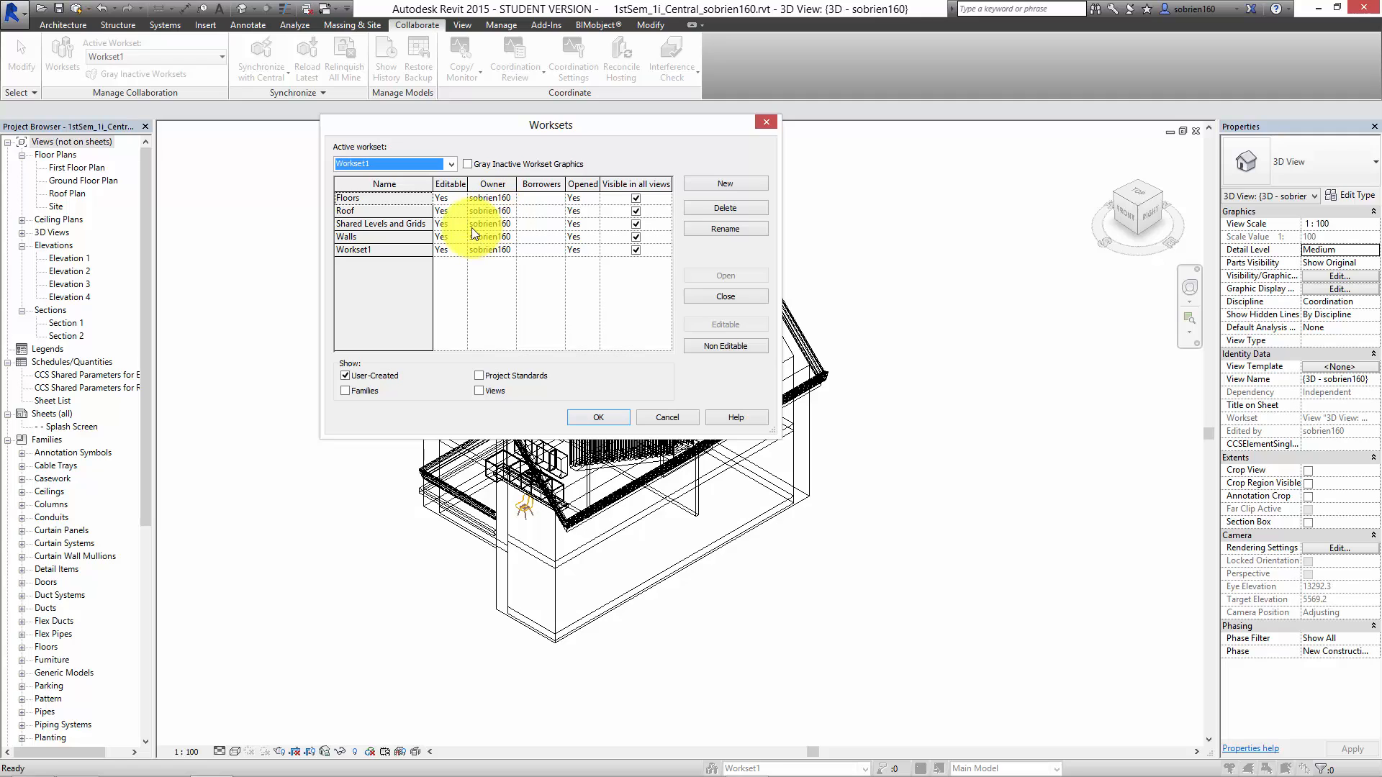
{"action": "left_click", "coordinate": [444, 198]}
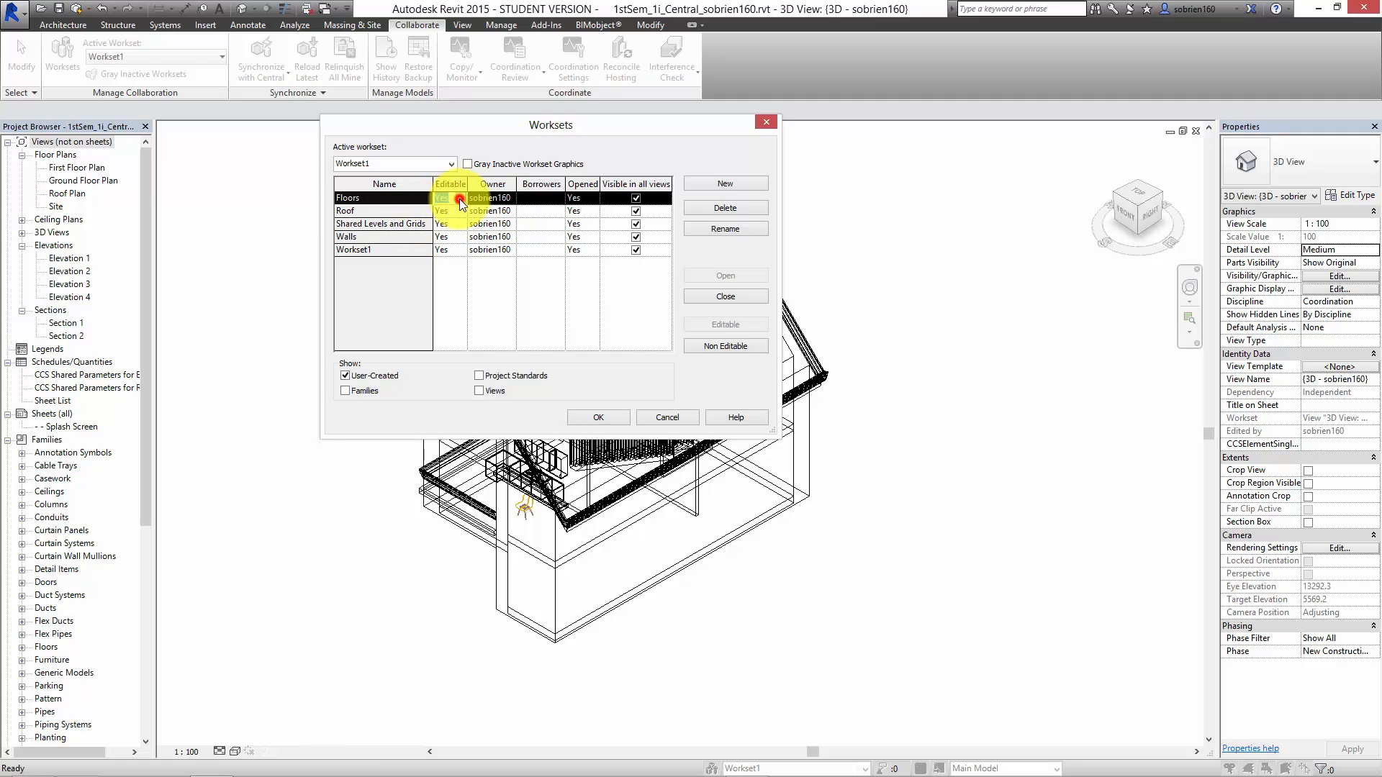
{"action": "left_click", "coordinate": [461, 210]}
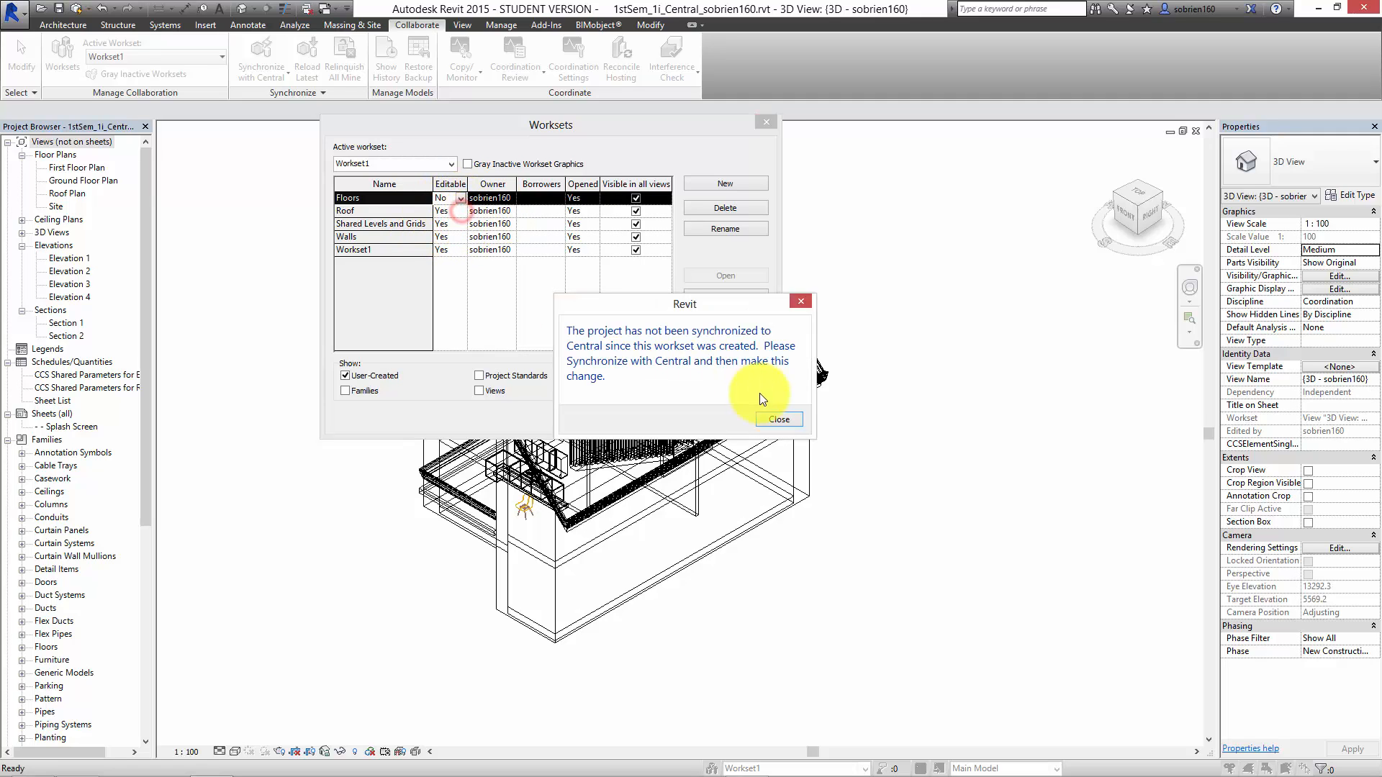
{"action": "left_click", "coordinate": [762, 419]}
{"action": "left_click", "coordinate": [593, 419]}
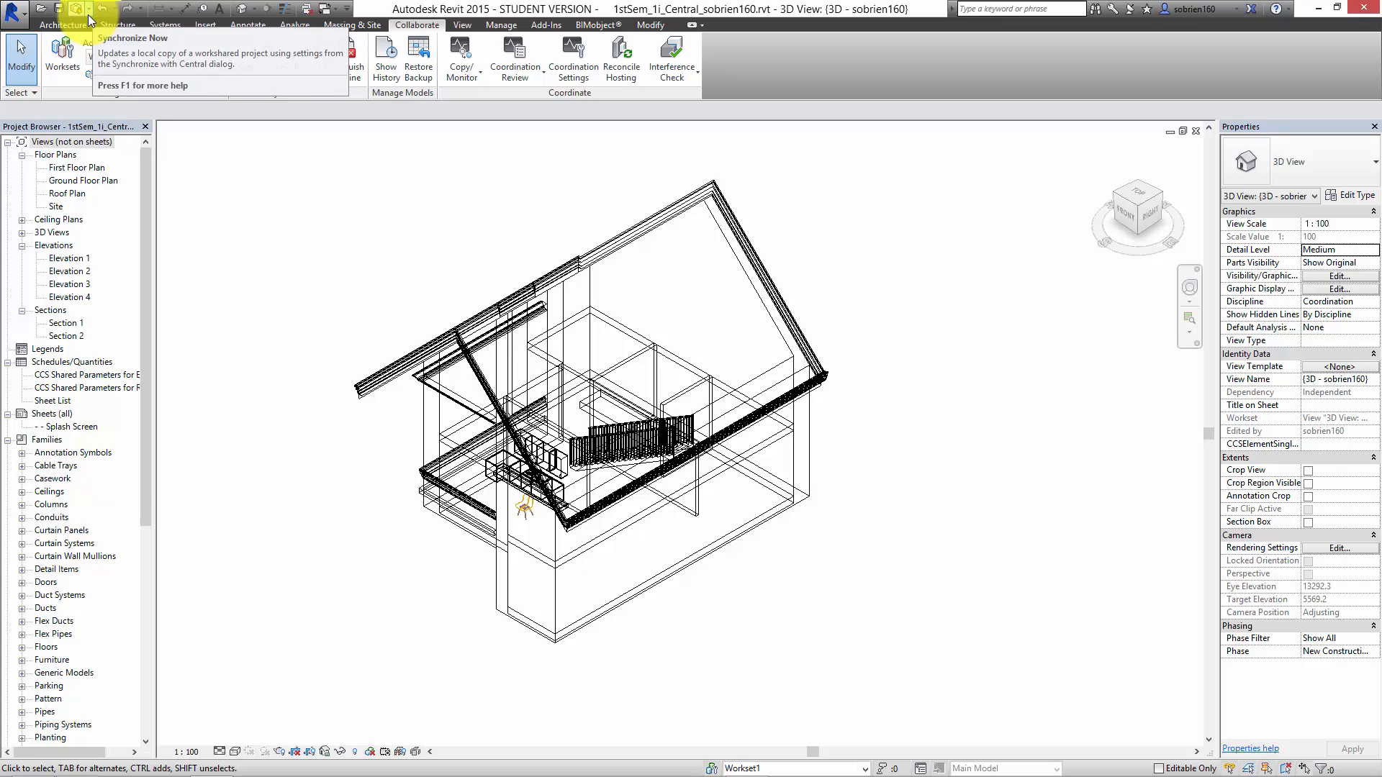
Synchronize the local file with the central model
{"action": "left_click", "coordinate": [76, 13]}
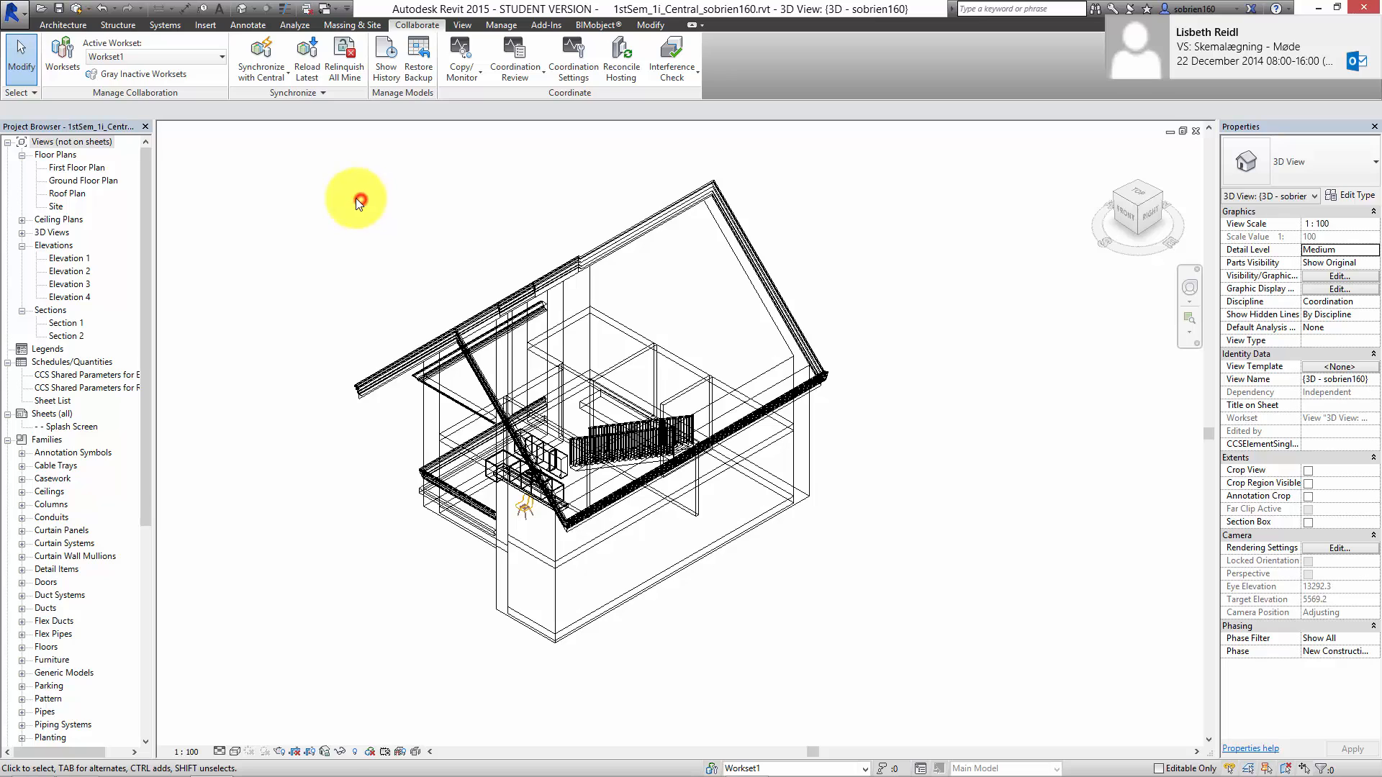
{"action": "middle_click_drag", "start_coordinate": [361, 235], "coordinate": [360, 230]}
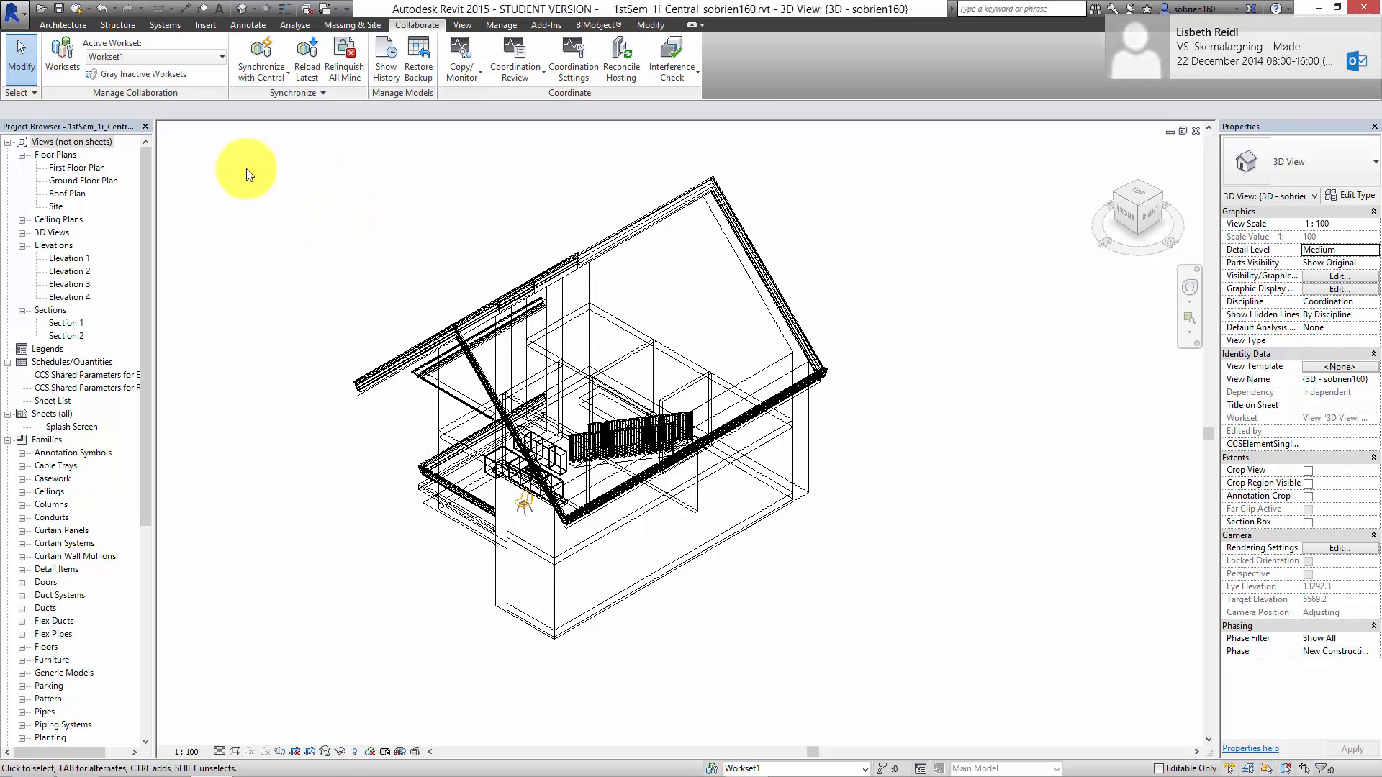
Set the Floors, Roof, Shared Levels and Grids, and Workset1 worksets to non-editable and accept the workset list
{"action": "left_click", "coordinate": [62, 55]}
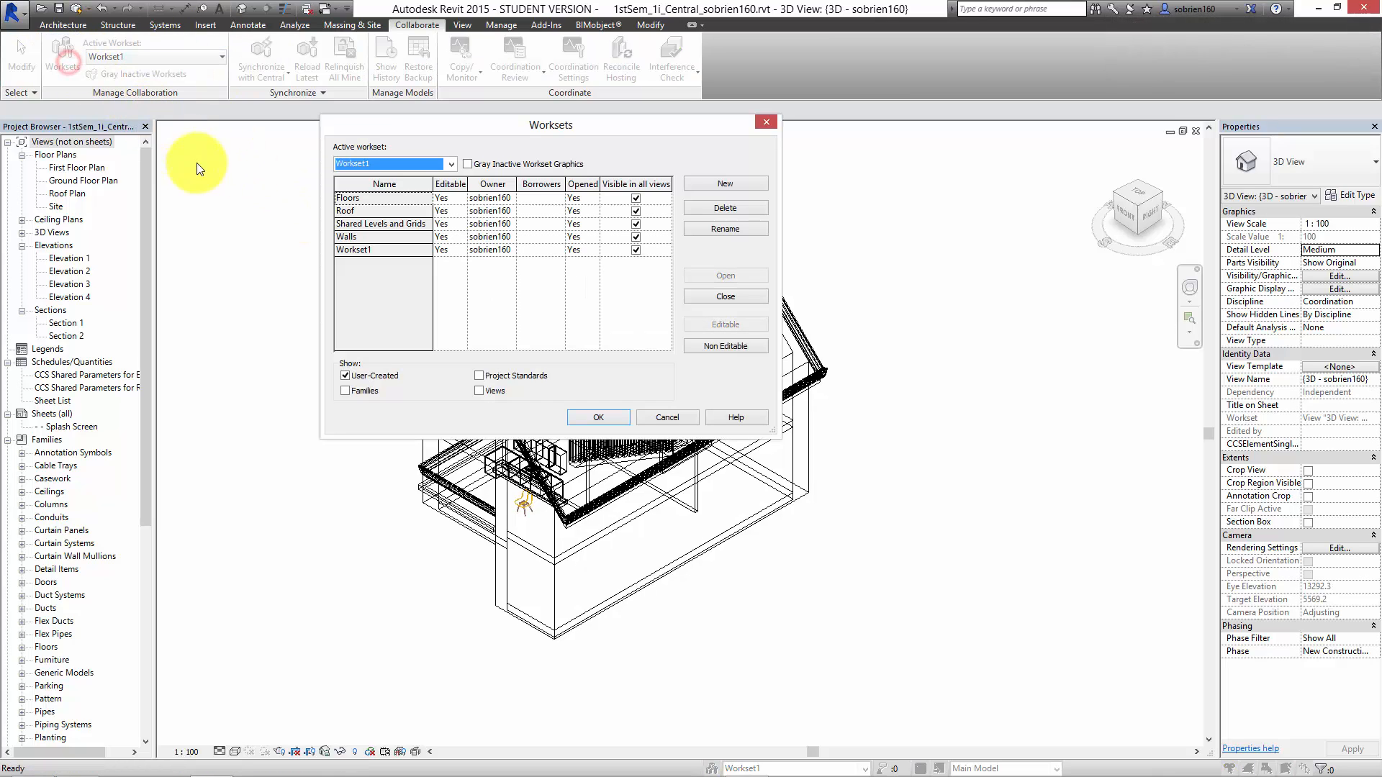
{"action": "left_click", "coordinate": [459, 199]}
{"action": "left_click", "coordinate": [456, 224]}
{"action": "left_click", "coordinate": [460, 210]}
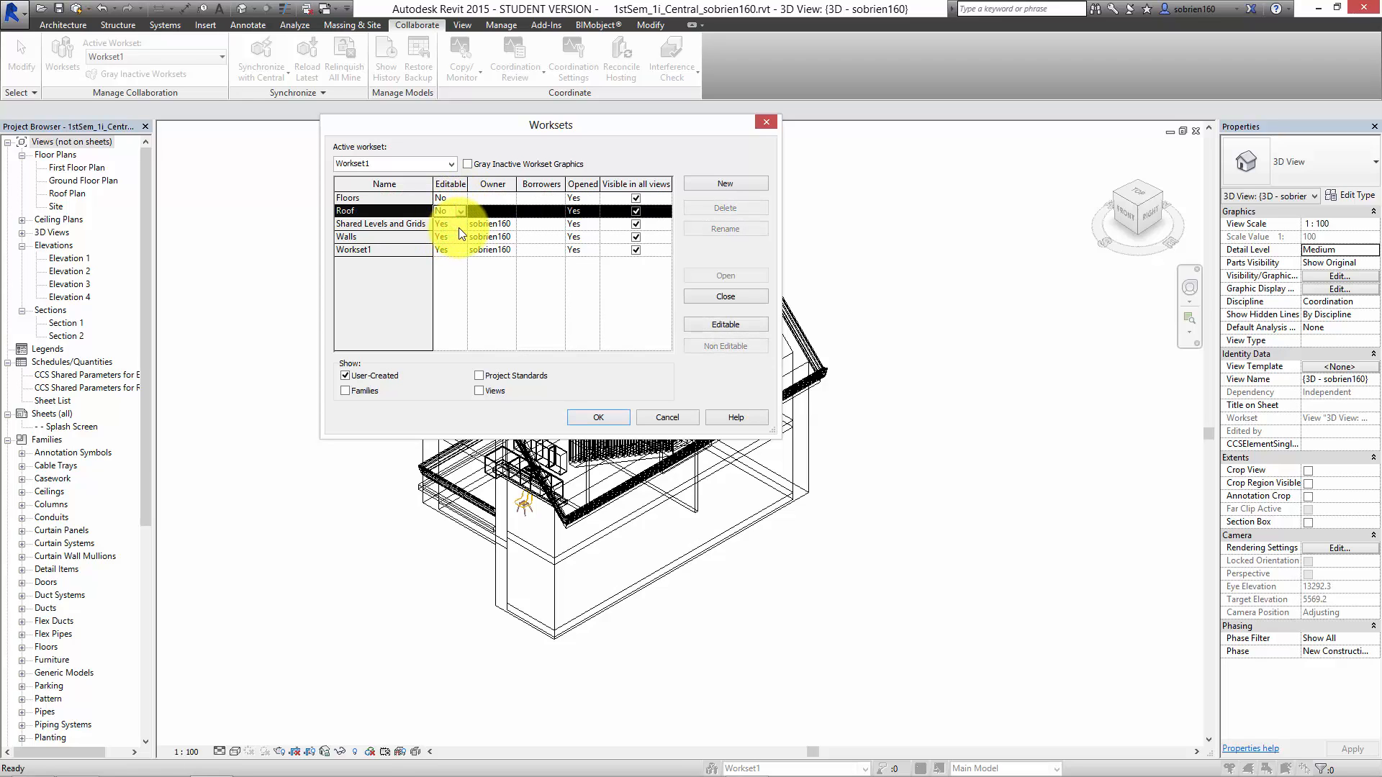
{"action": "left_click", "coordinate": [447, 236]}
{"action": "left_click", "coordinate": [461, 224]}
{"action": "left_click", "coordinate": [446, 248]}
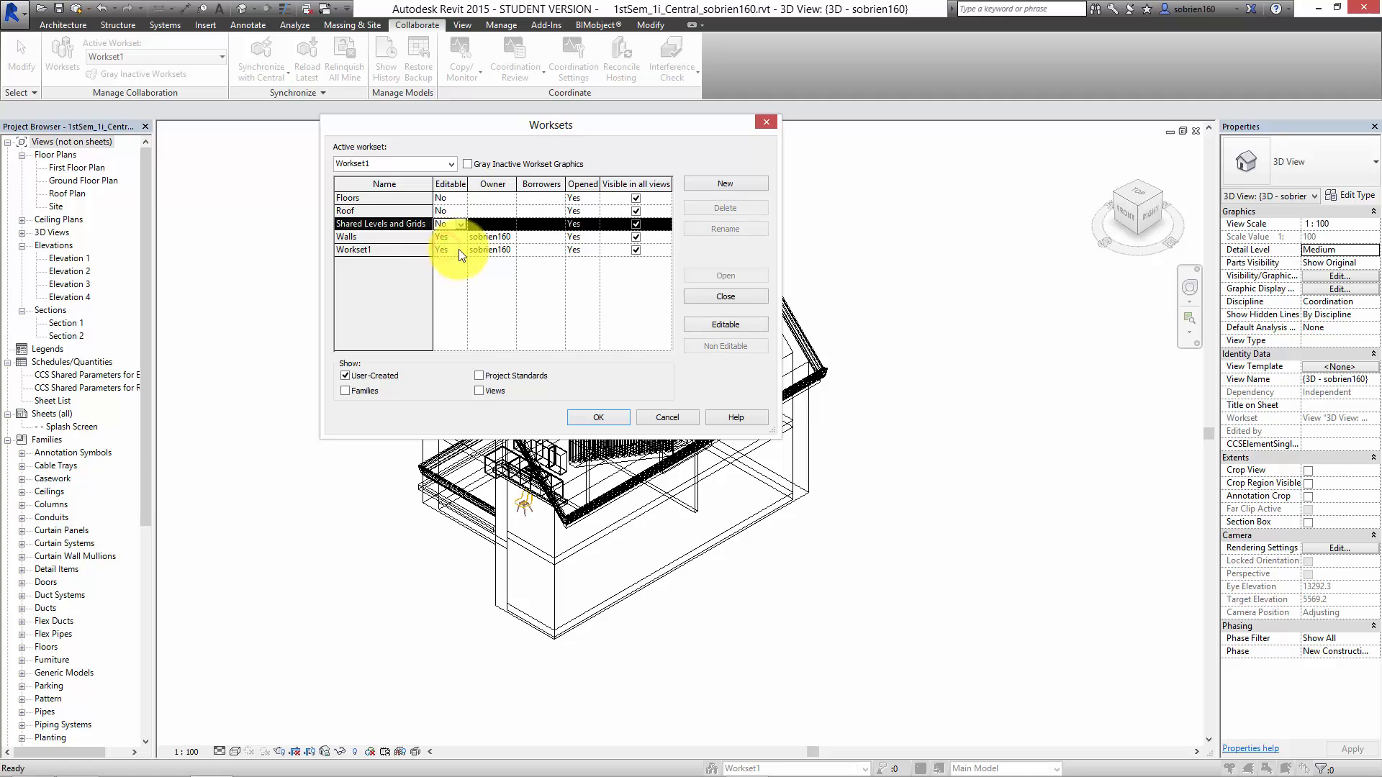
{"action": "left_click", "coordinate": [460, 249]}
{"action": "left_click", "coordinate": [451, 274]}
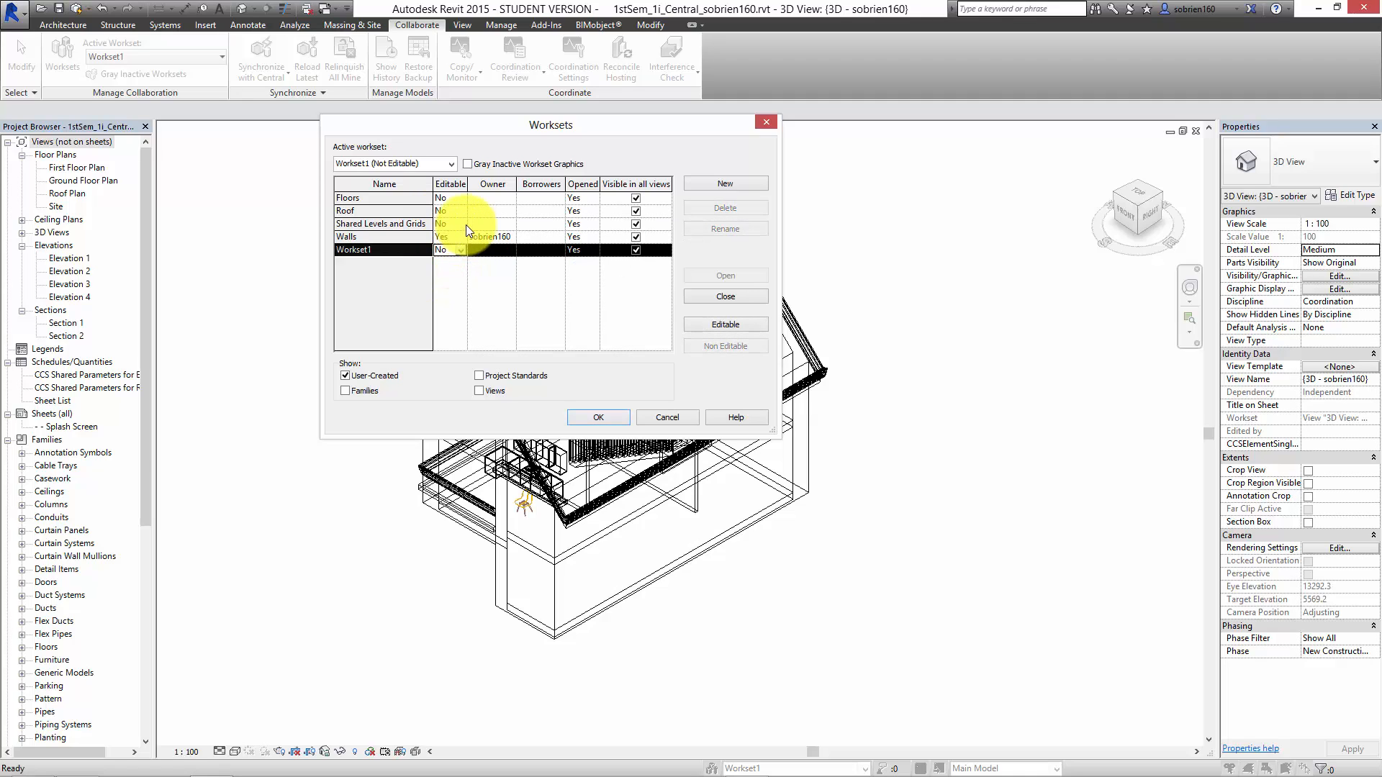
{"action": "left_click", "coordinate": [549, 314]}
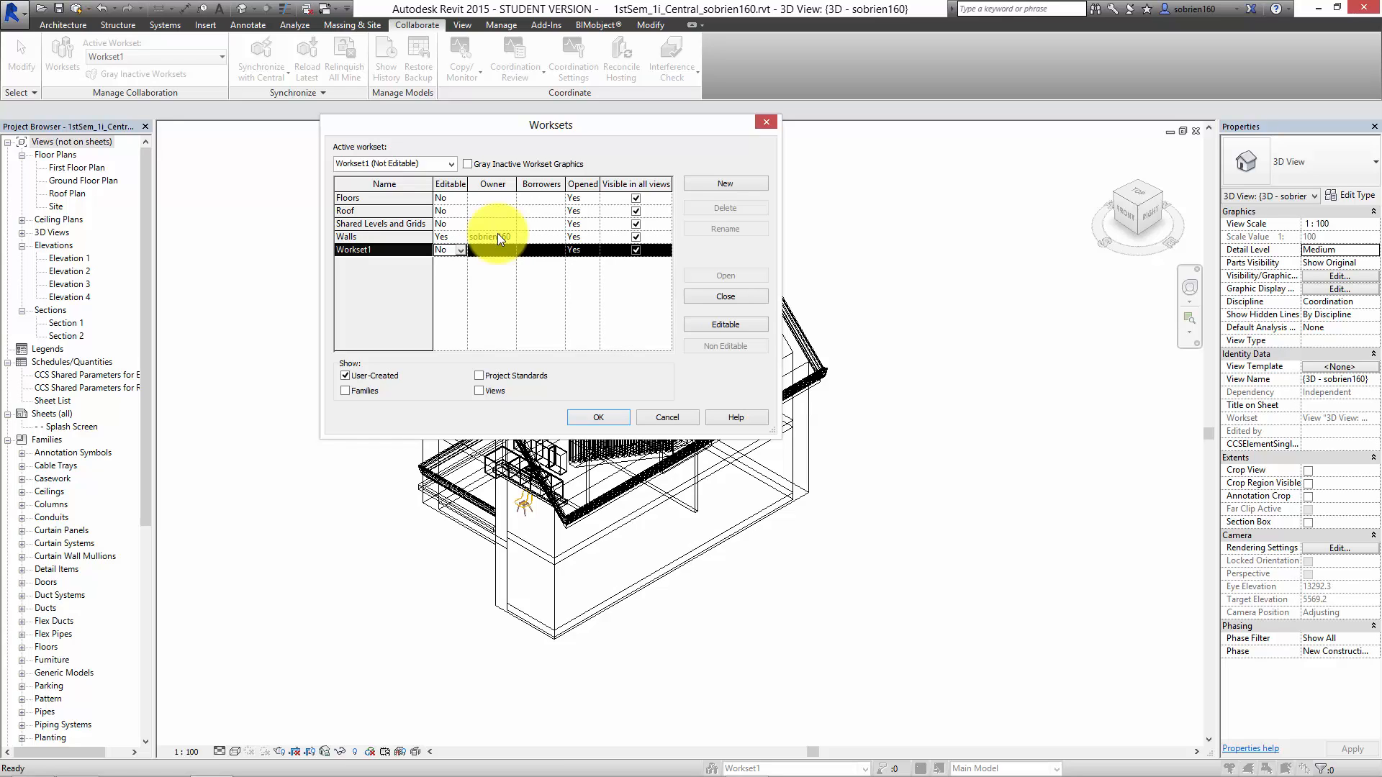
{"action": "left_click", "coordinate": [600, 417]}
{"action": "left_click", "coordinate": [914, 487]}
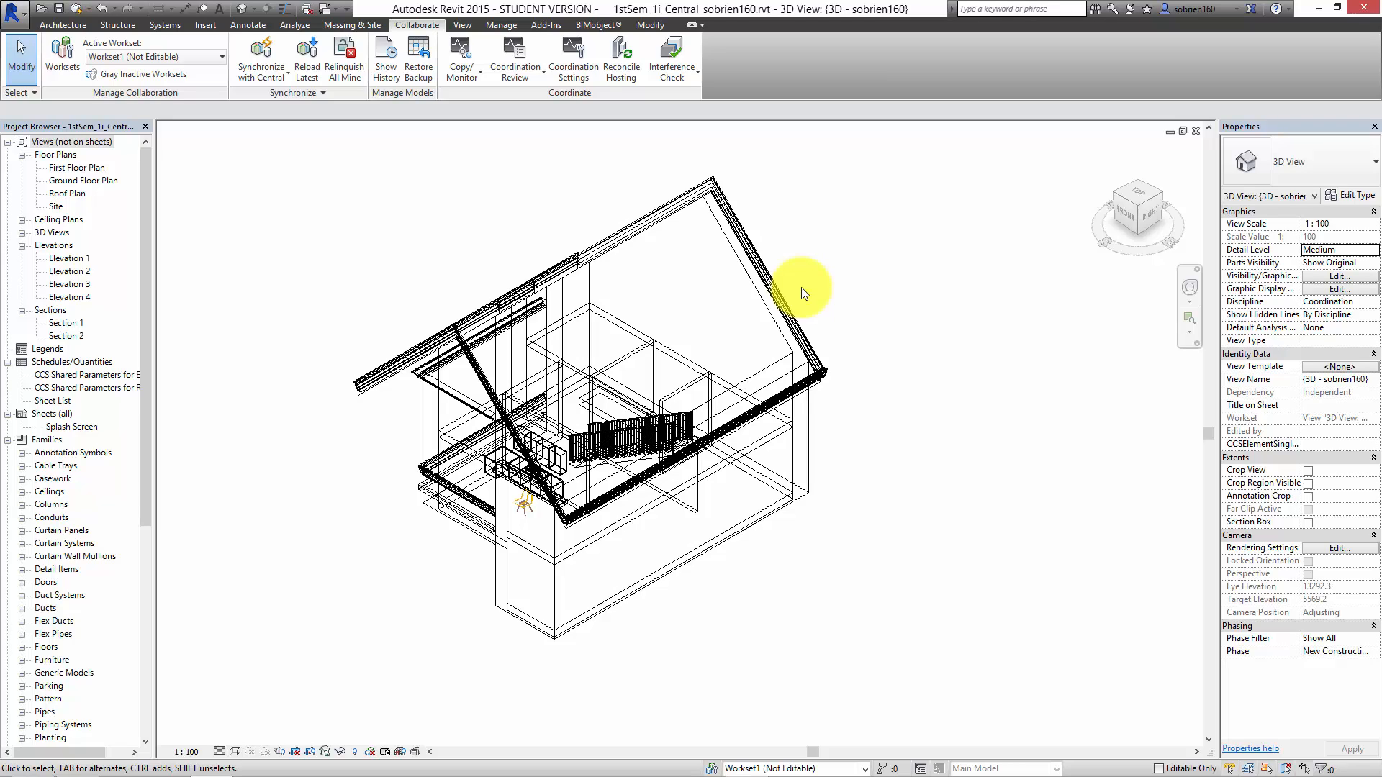
{"action": "left_click", "coordinate": [857, 296]}
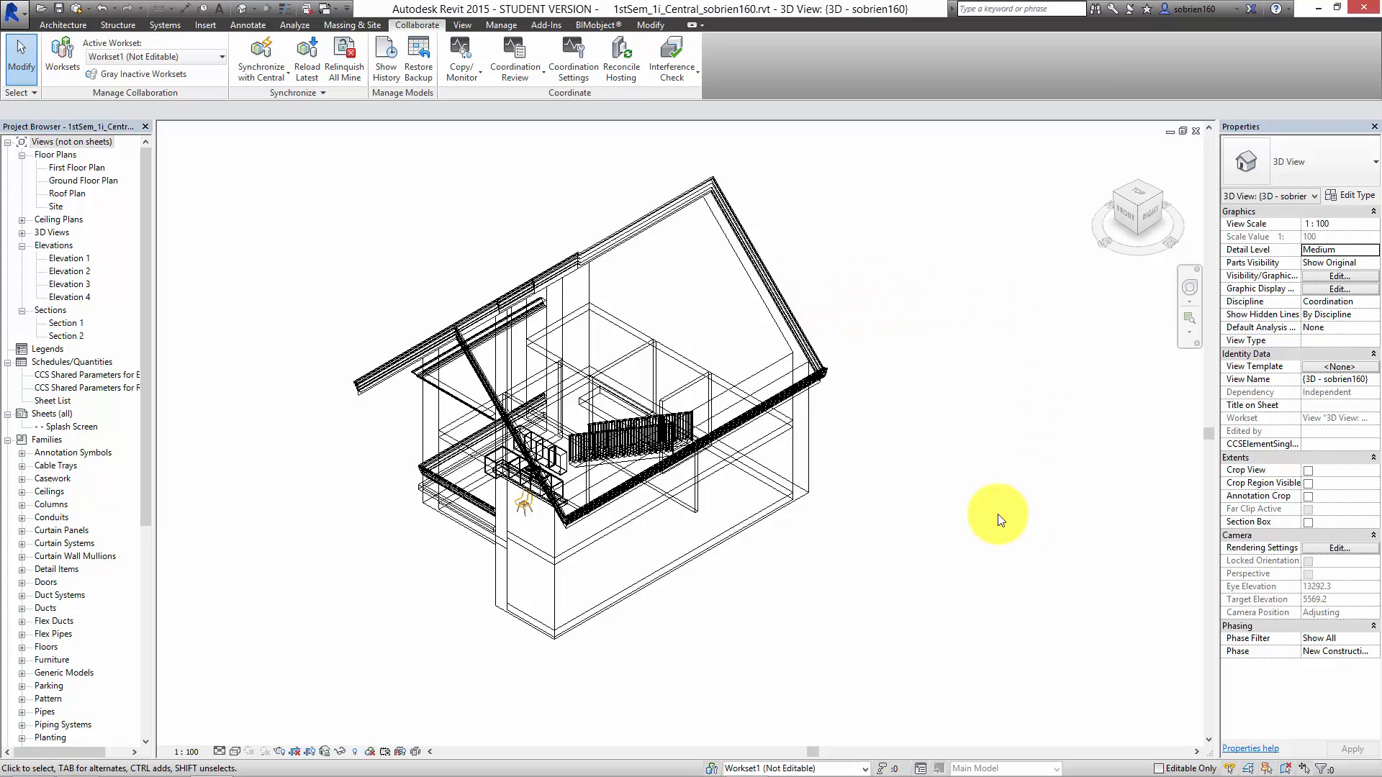
{"action": "mouse_move", "coordinate": [1052, 770]}
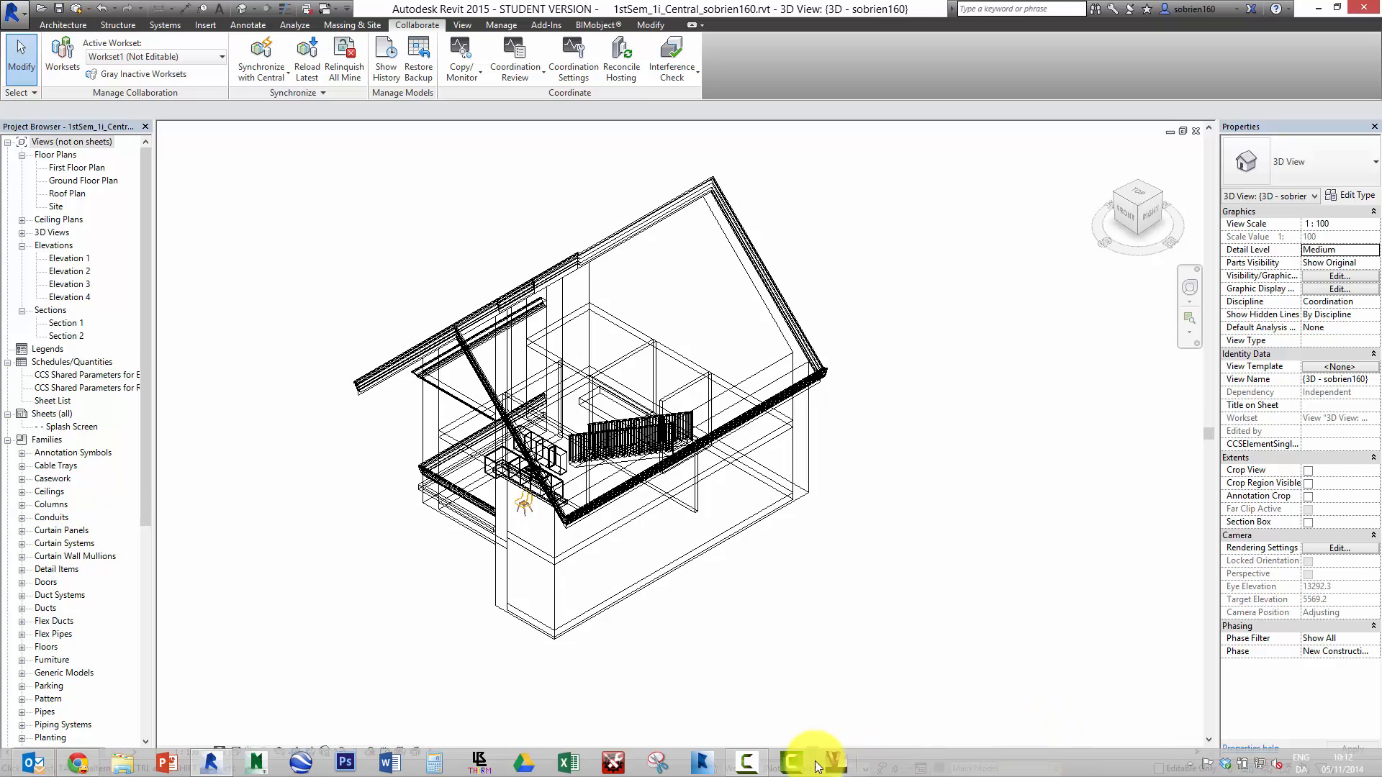
{"action": "left_click", "coordinate": [751, 761]}
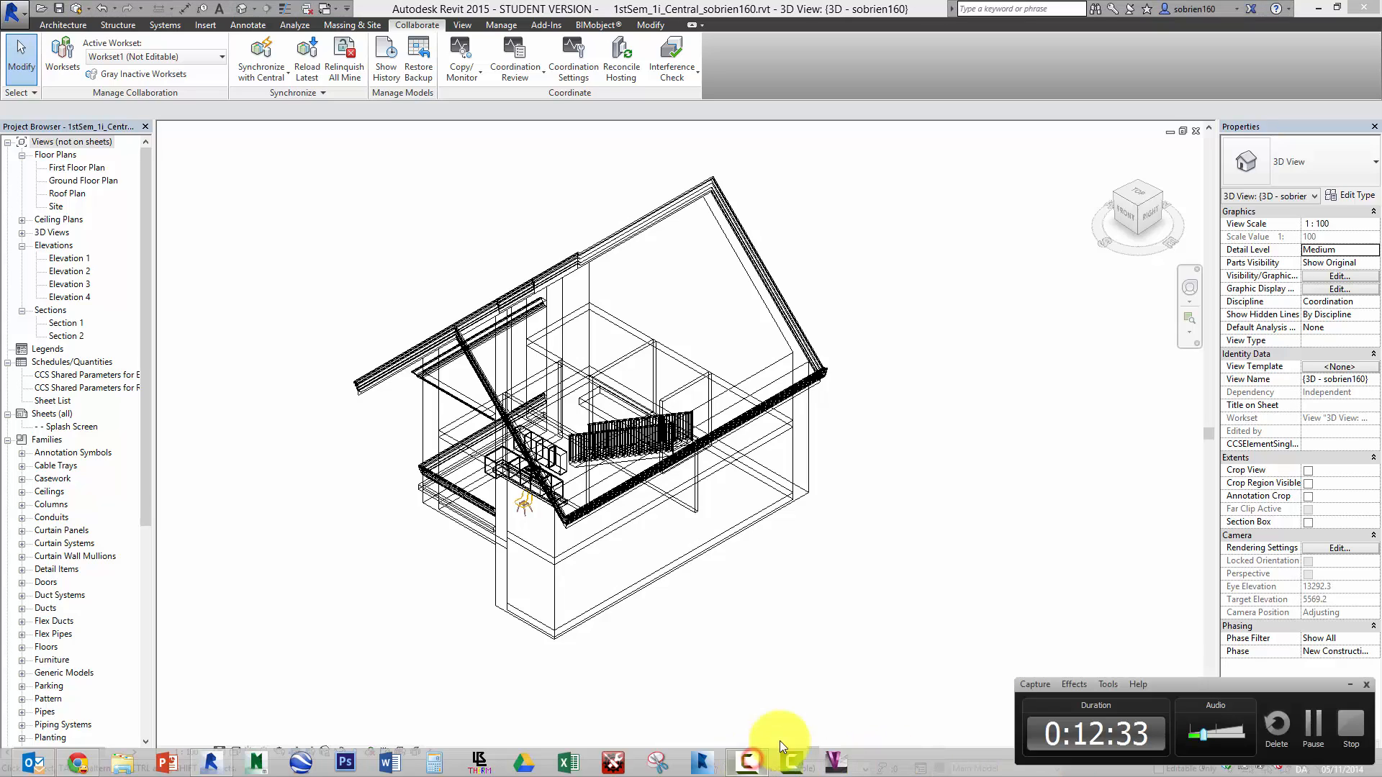
{"action": "left_click", "coordinate": [1029, 619]}
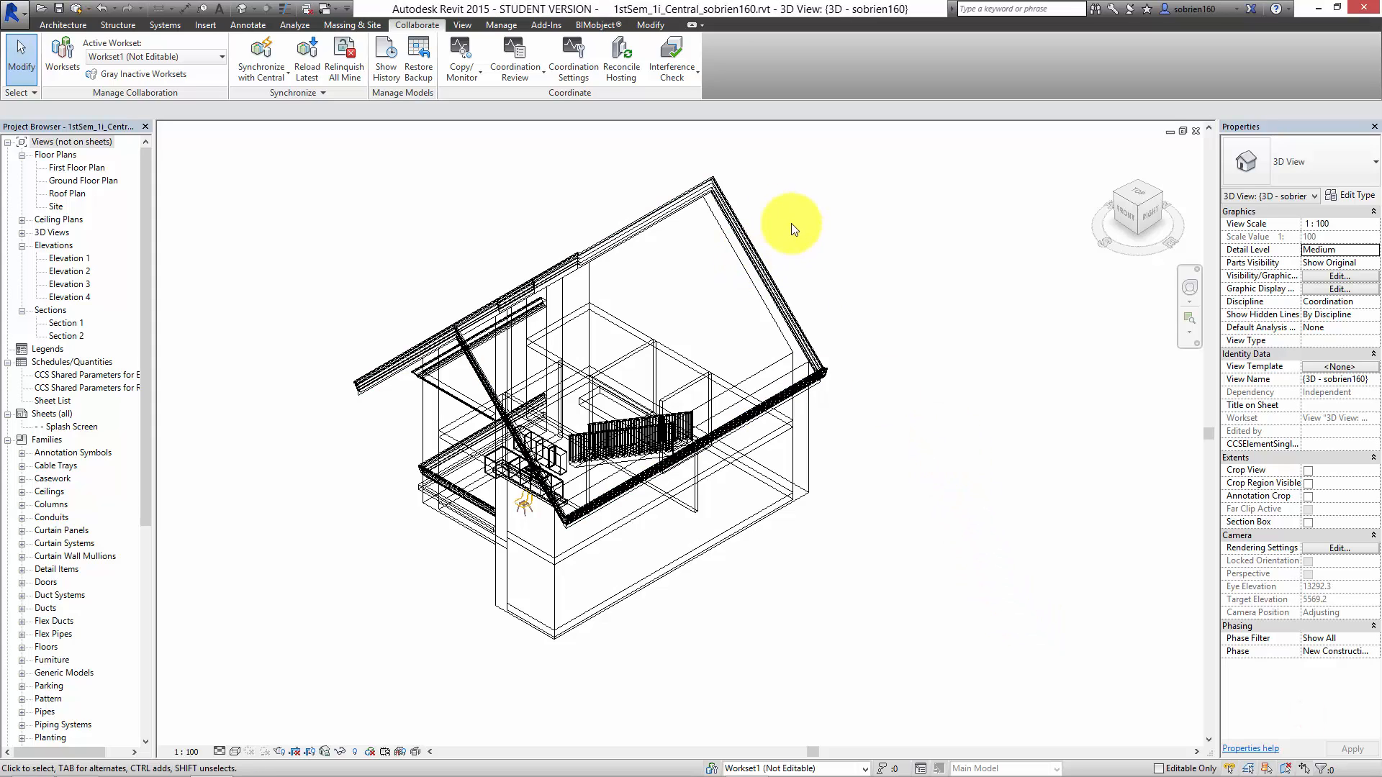
Synchronize the workset ownership changes with central, and close the 3D view and the local project
{"action": "left_click", "coordinate": [77, 9]}
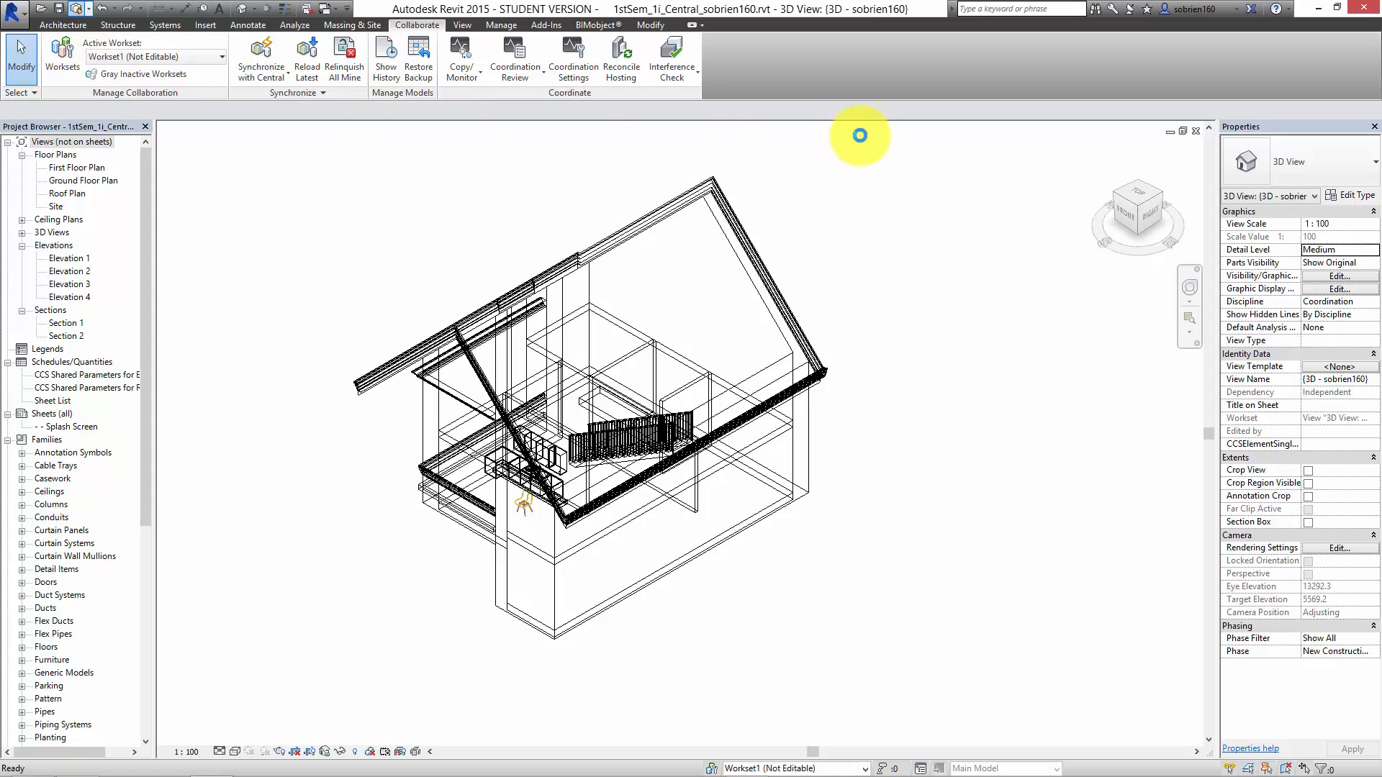
{"action": "left_click", "coordinate": [1195, 131]}
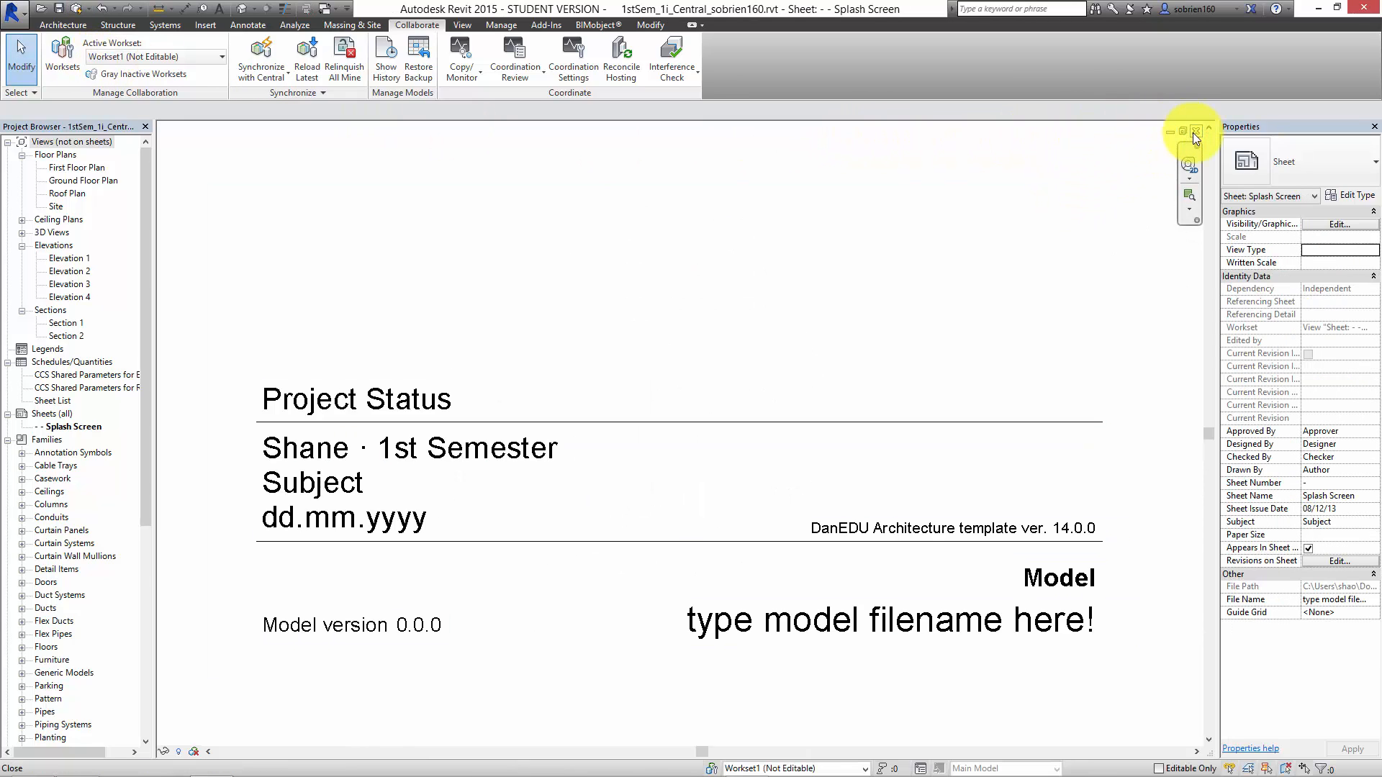
{"action": "left_click", "coordinate": [1195, 132]}
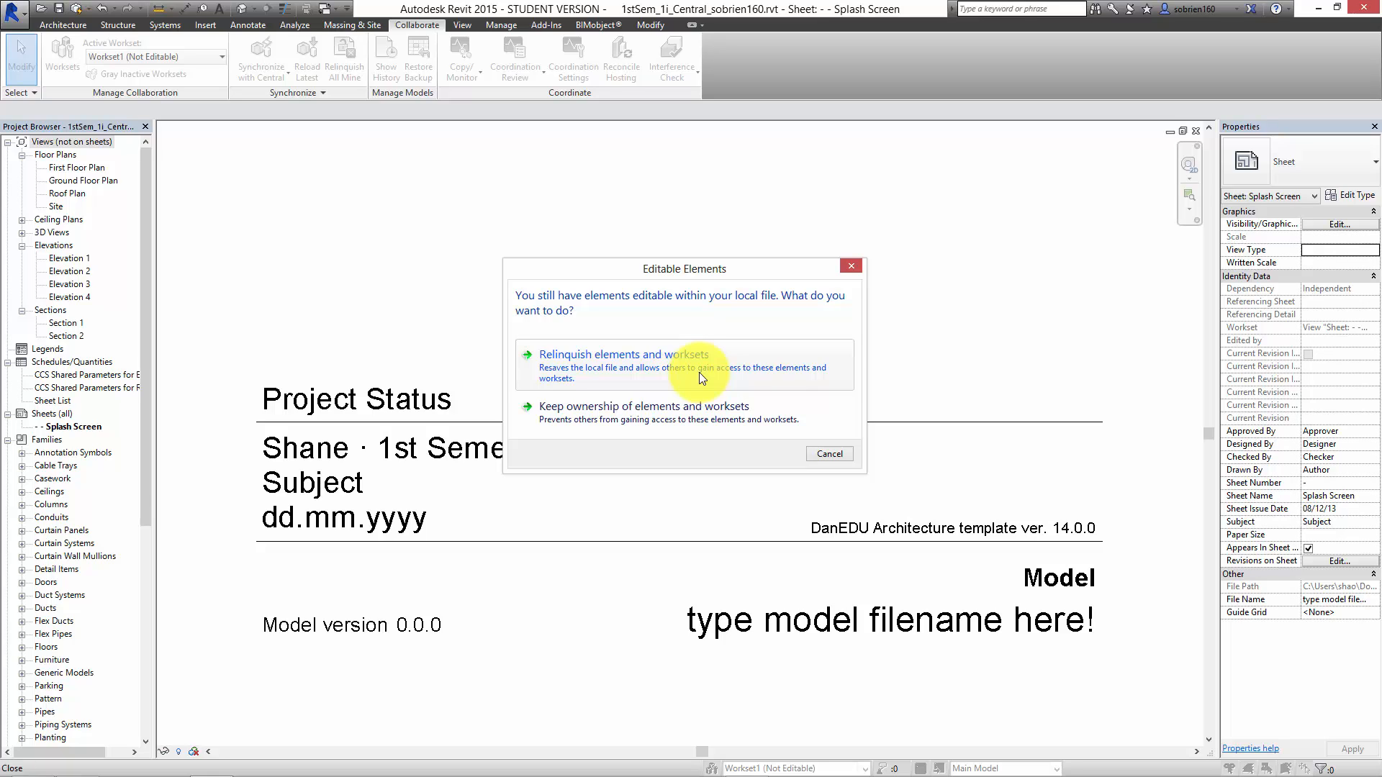
{"action": "mouse_move", "coordinate": [1042, 770]}
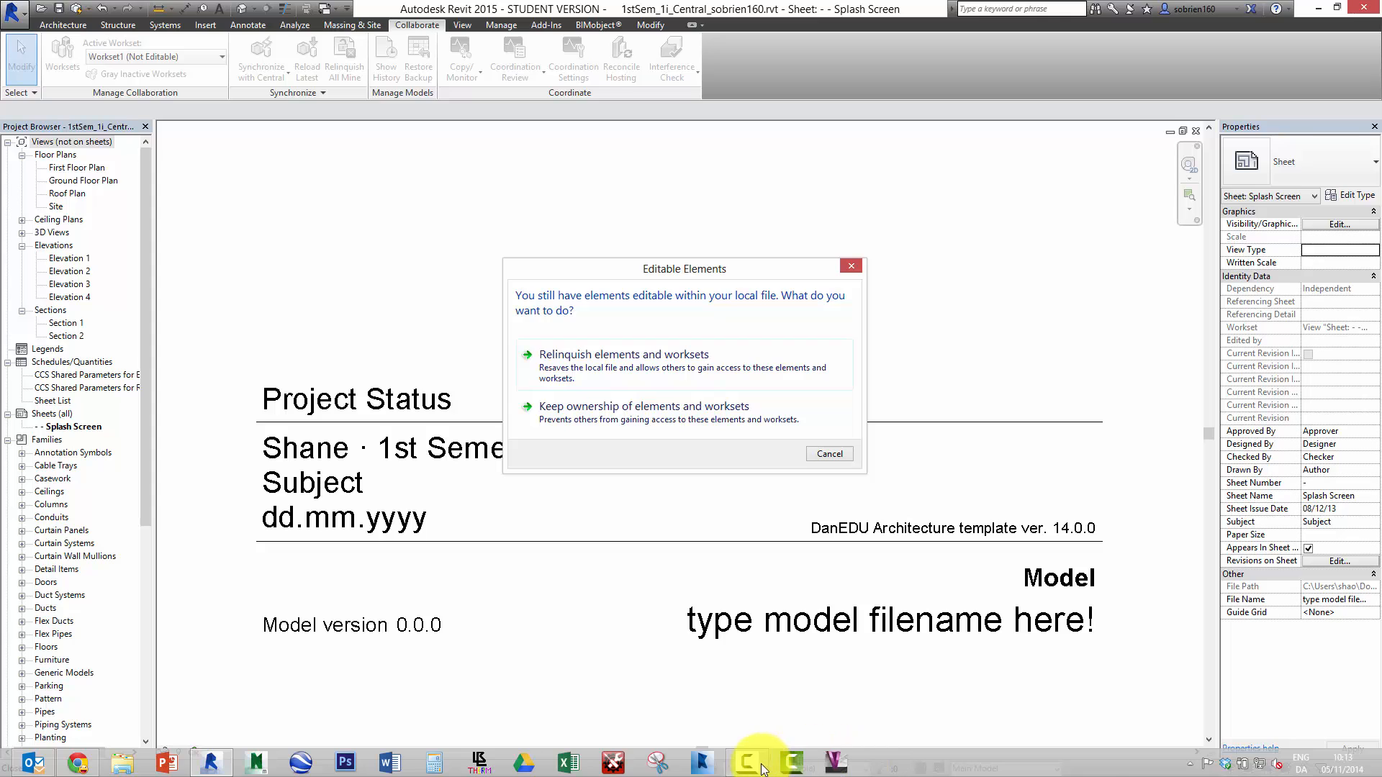
{"action": "left_click", "coordinate": [792, 762]}
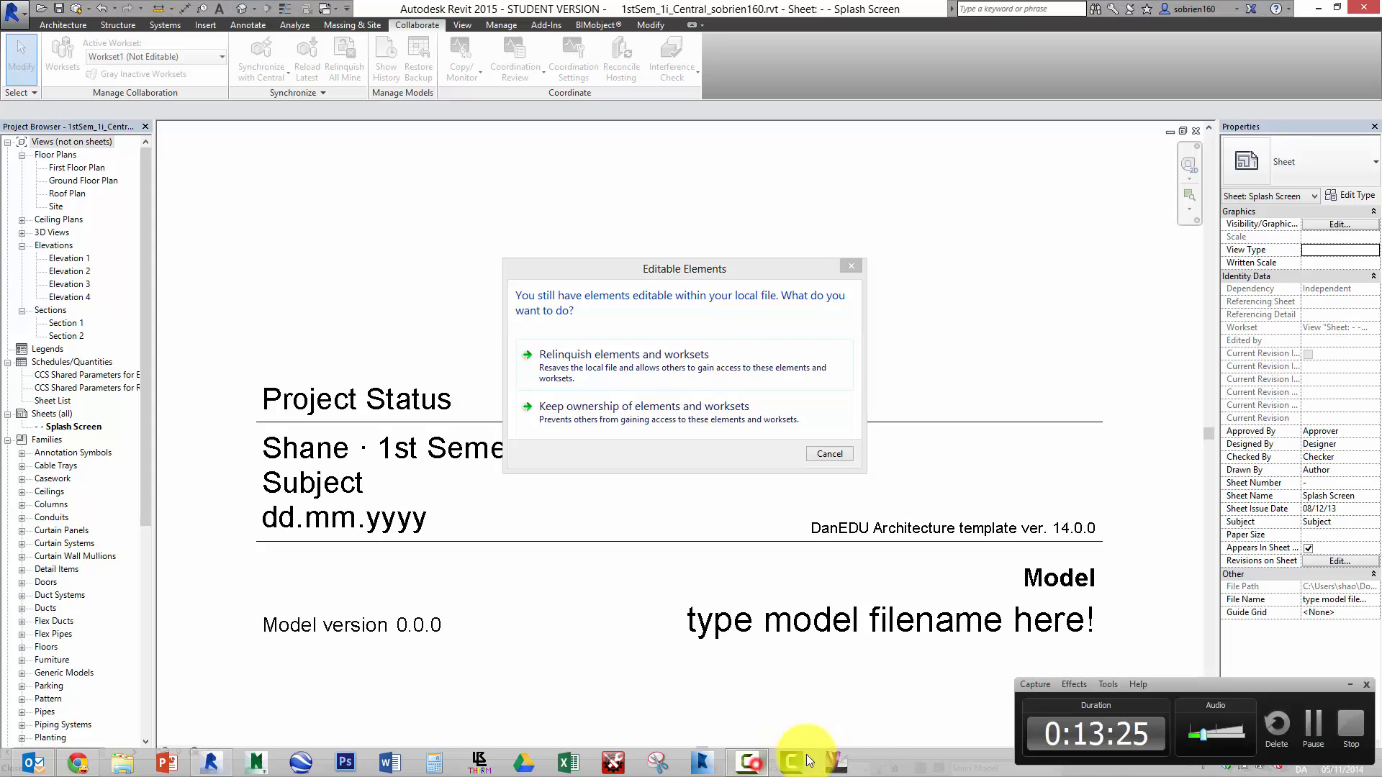
{"action": "left_click", "coordinate": [1314, 729]}
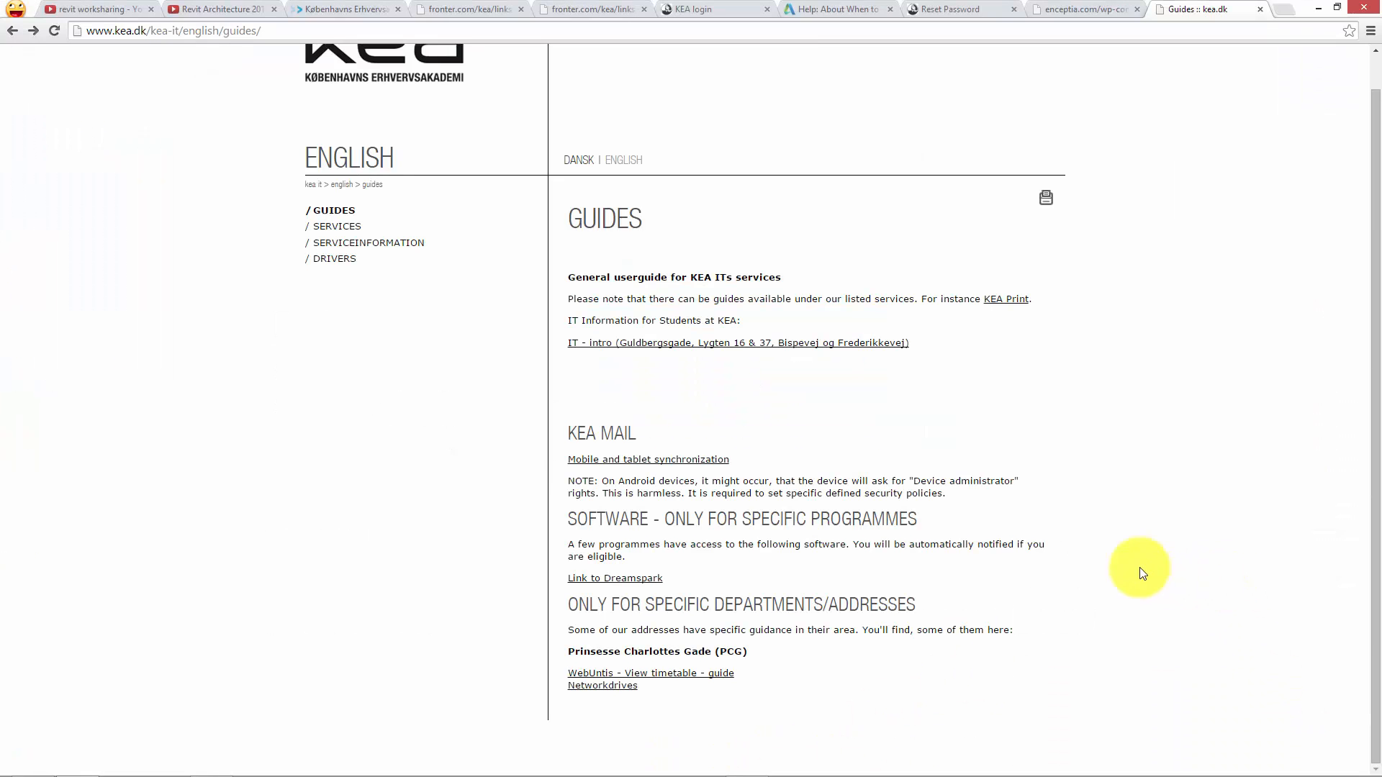
Switch to the browser and open the Networkdrives guide from the KEA IT guides page
{"action": "scroll", "coordinate": [891, 245], "scroll_direction": "up", "scroll_amount": 2}
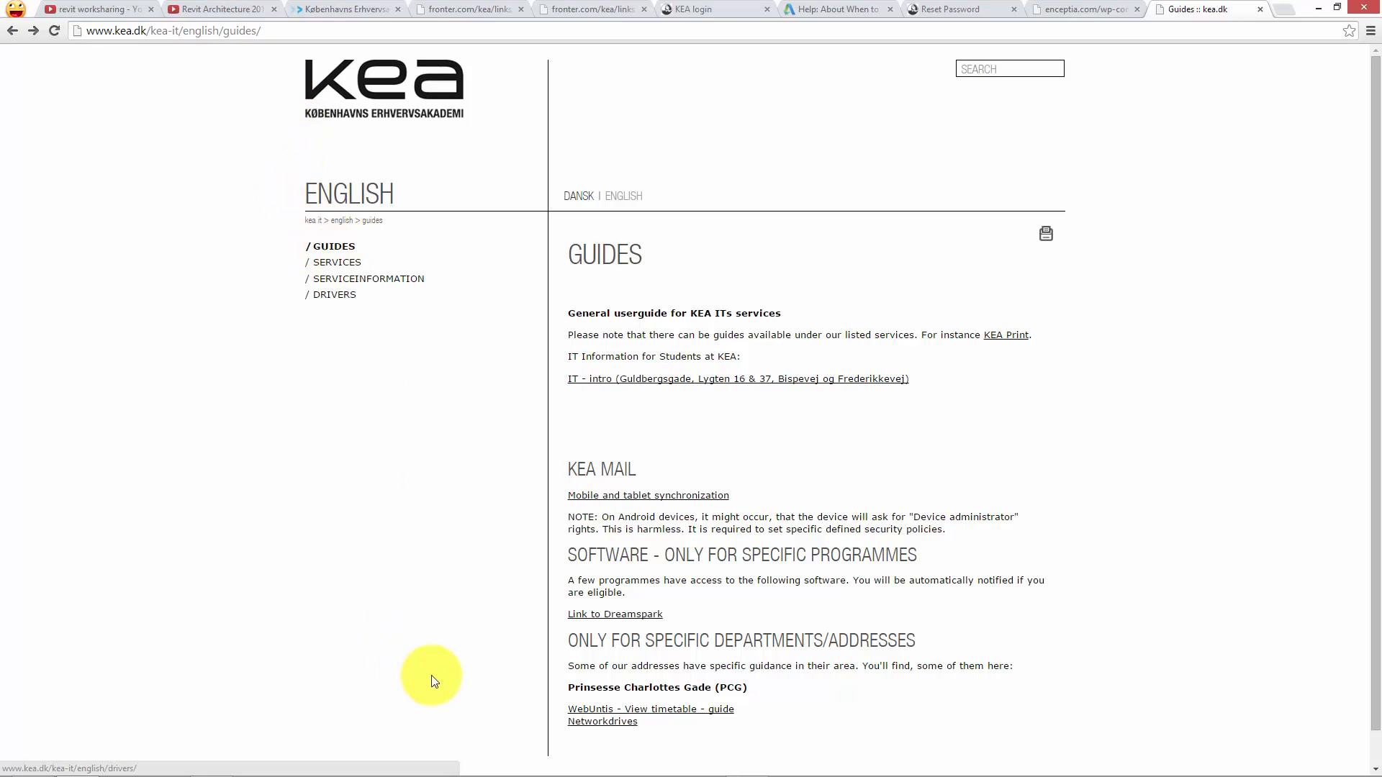
{"action": "left_click", "coordinate": [581, 724]}
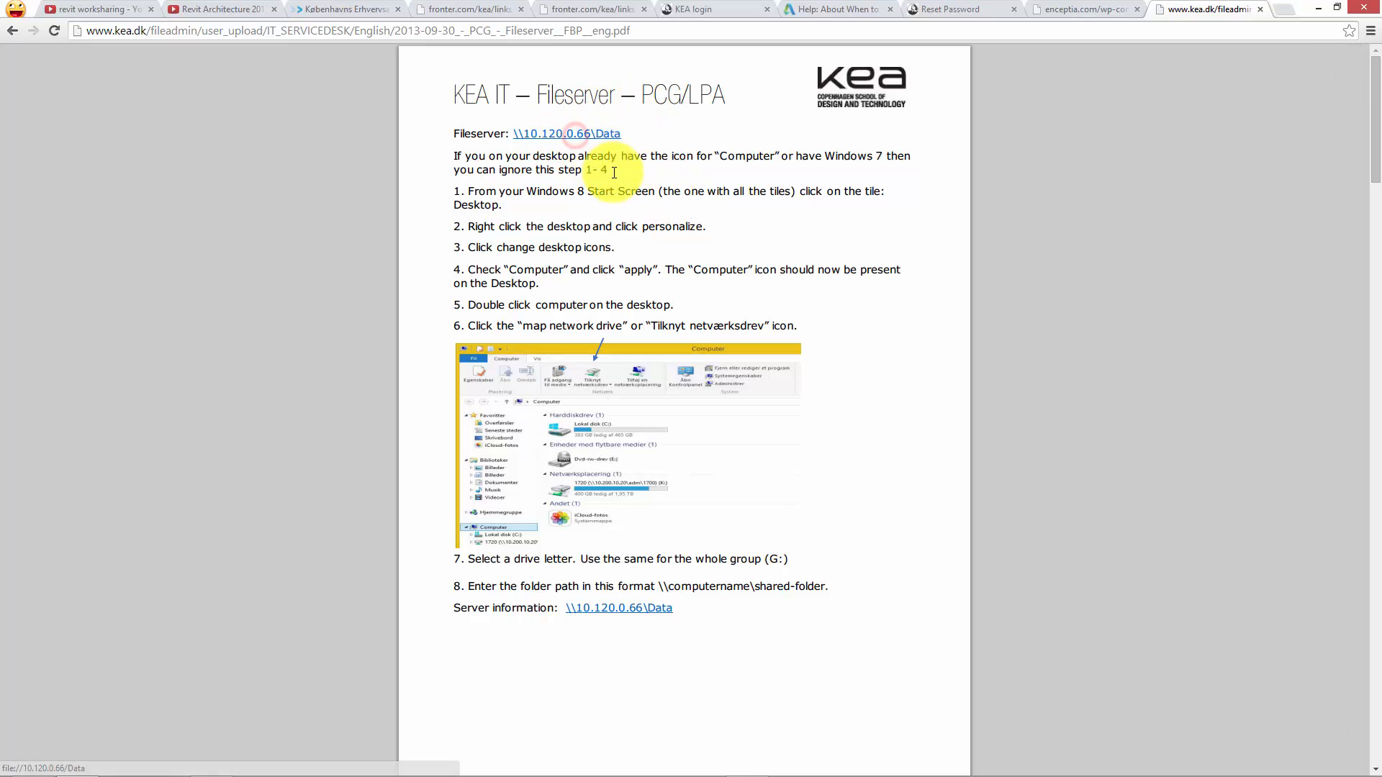
Copy the Fileserver line from the guide and try to open it as a location in a new File Explorer window
{"action": "left_click_drag", "start_coordinate": [633, 134], "coordinate": [453, 133]}
{"action": "key", "text": "ctrl+c"}
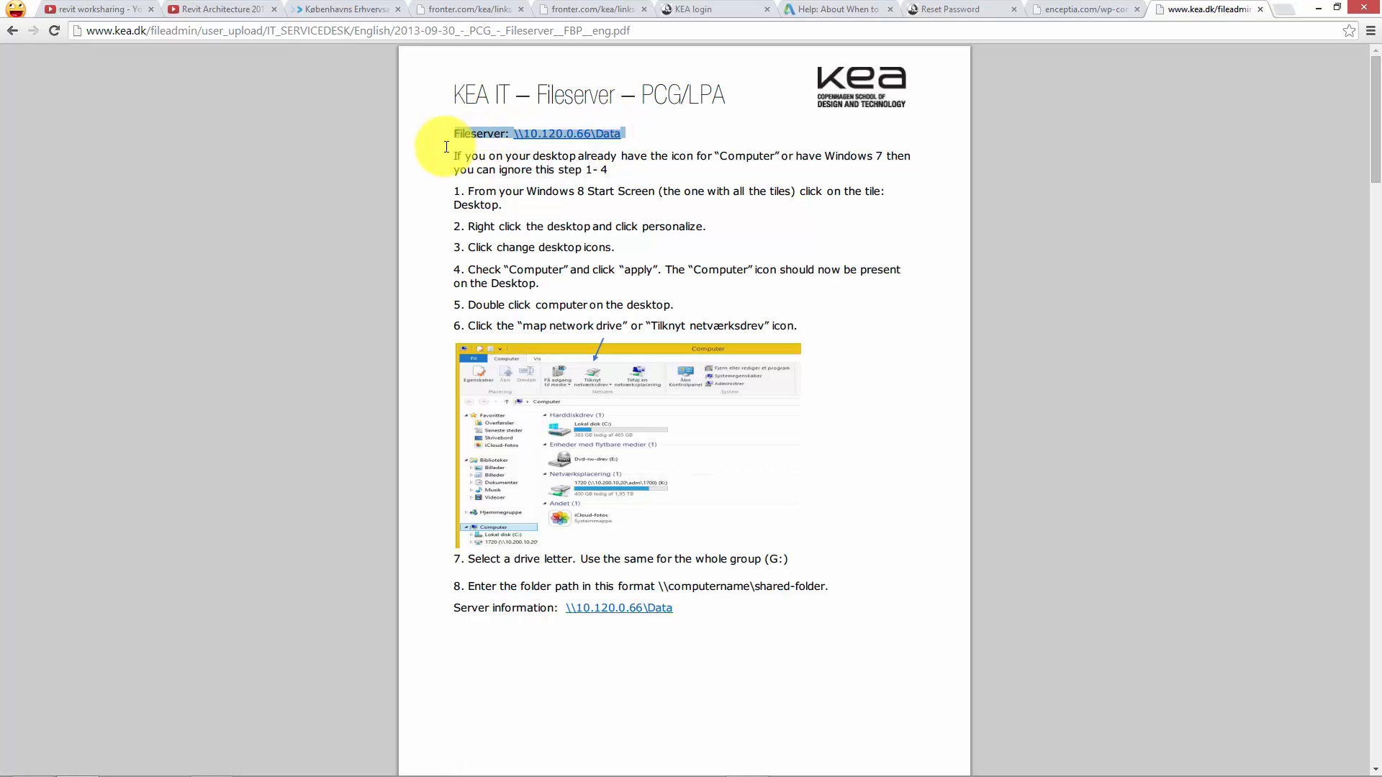
{"action": "key", "text": "super+e"}
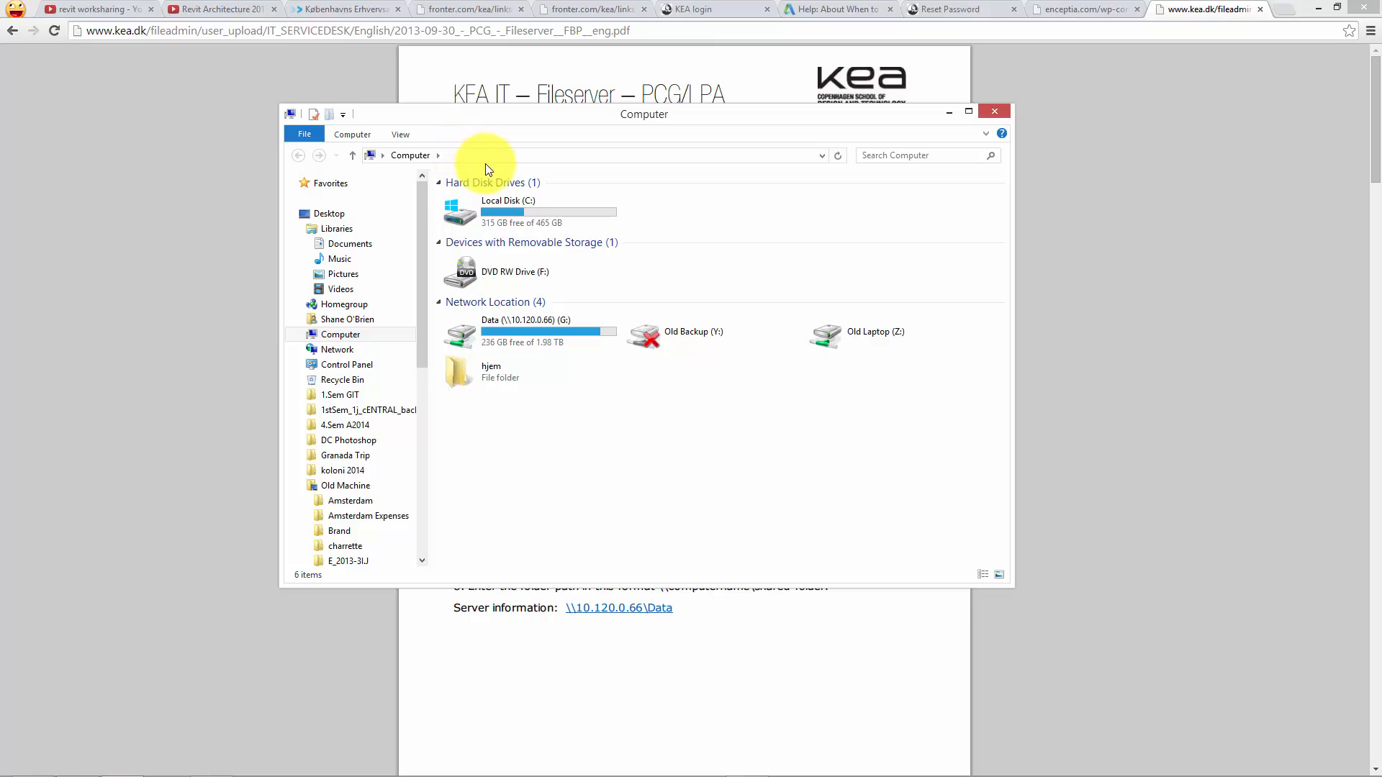
{"action": "left_click", "coordinate": [475, 160]}
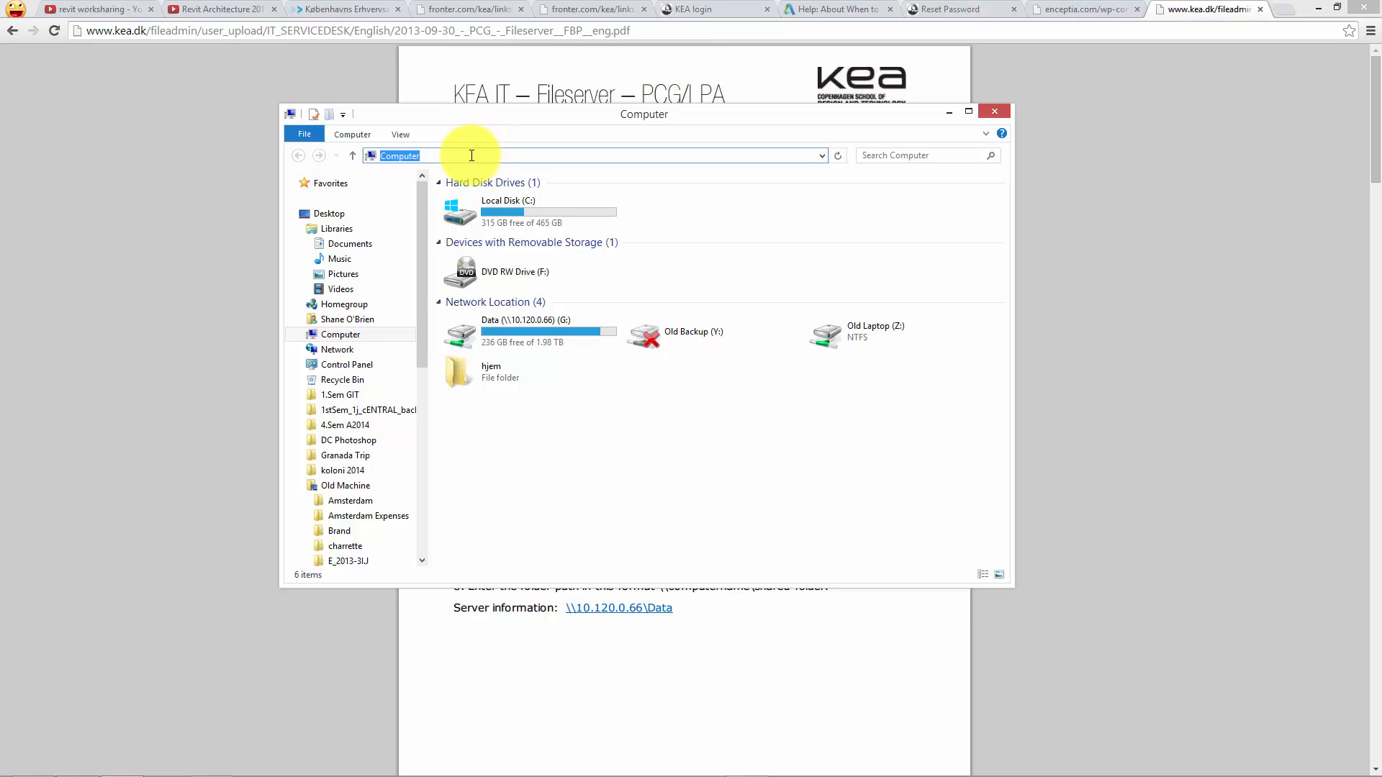
{"action": "key", "text": "ctrl+v"}
{"action": "key", "text": "Return"}
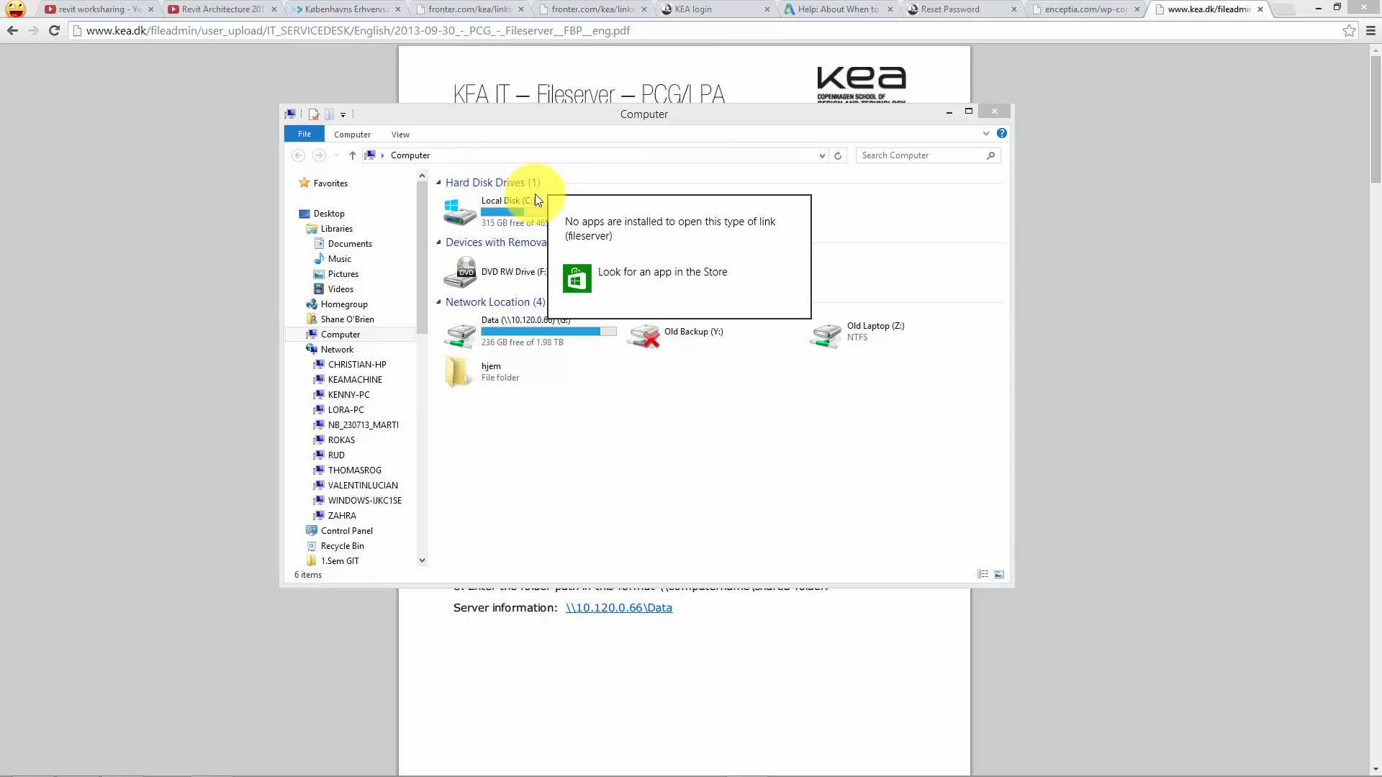
{"action": "left_click", "coordinate": [597, 447]}
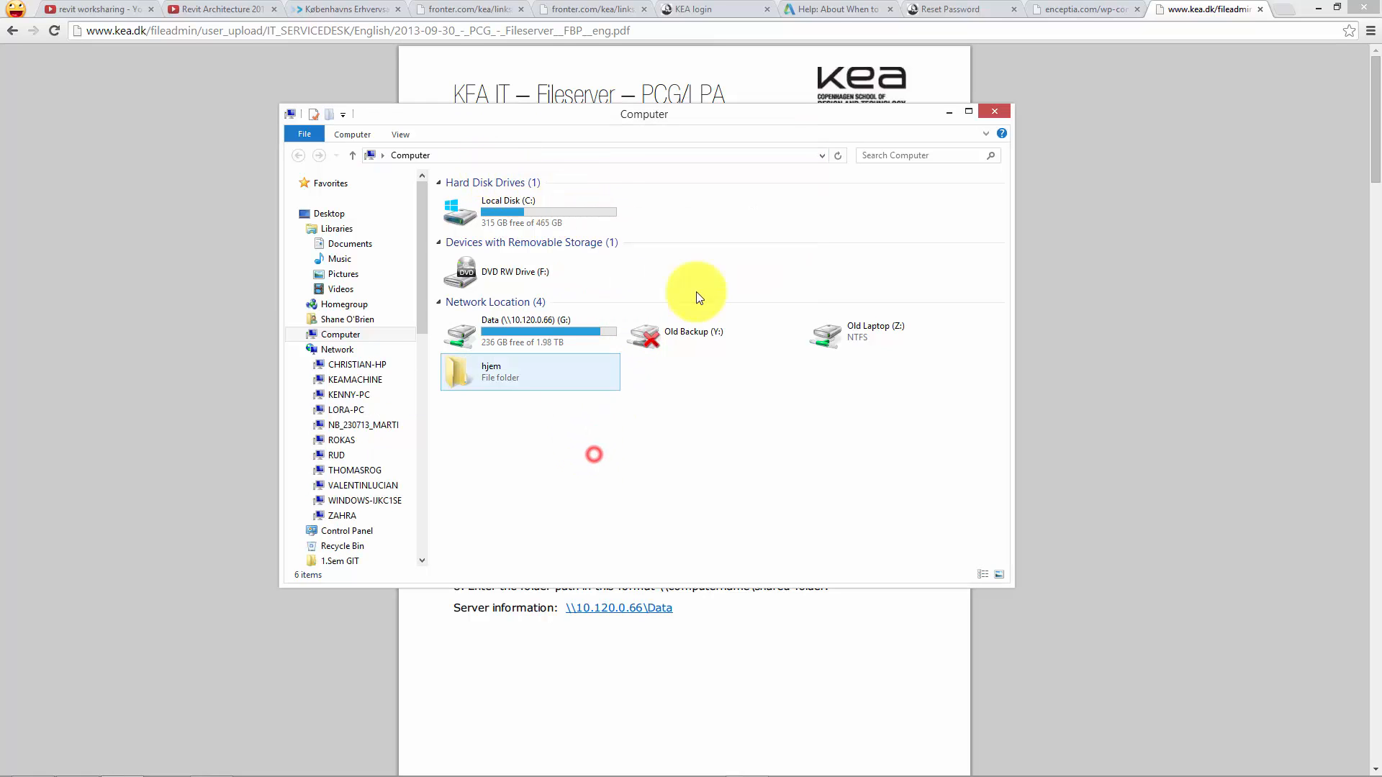
Open the mapped Data network drive (G:) to show its folders
{"action": "left_click", "coordinate": [559, 329]}
{"action": "double_click", "coordinate": [575, 344]}
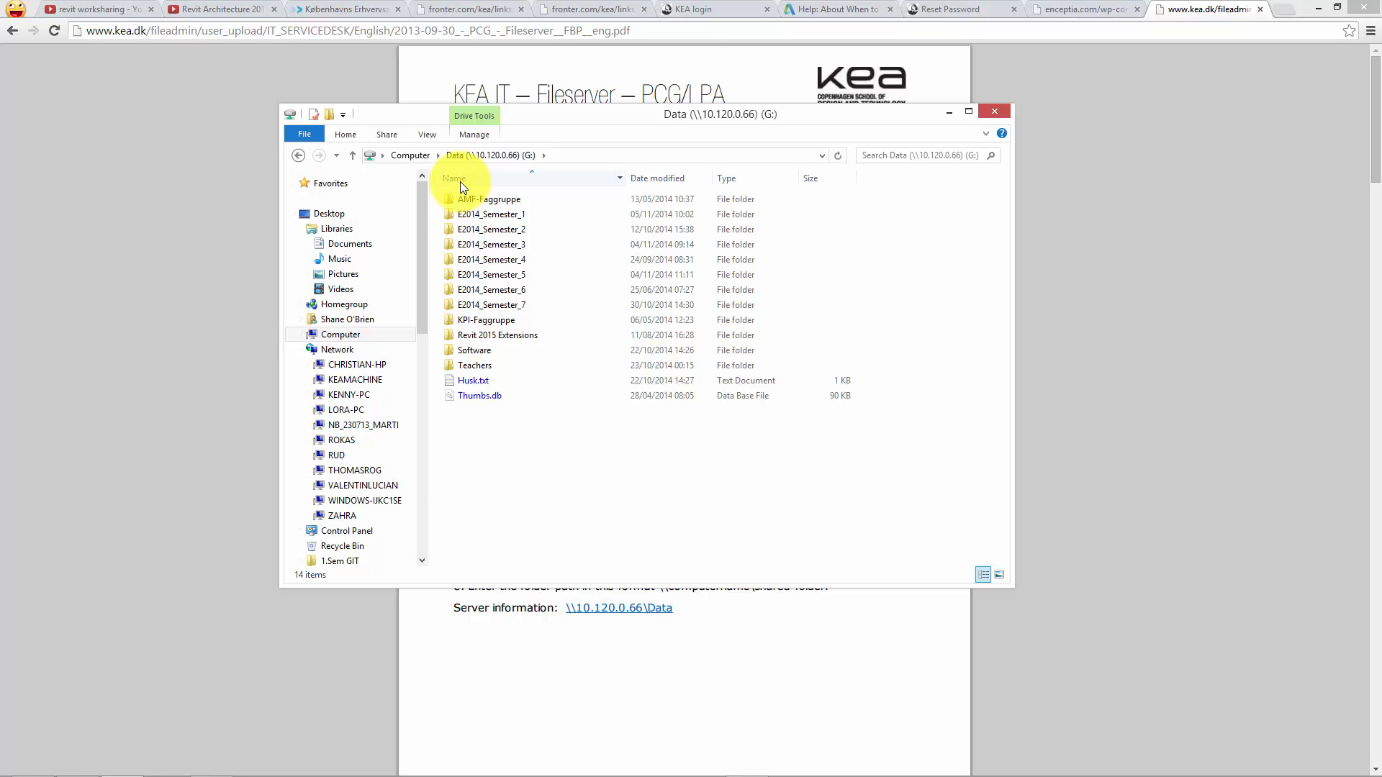
{"action": "mouse_move", "coordinate": [1233, 759]}
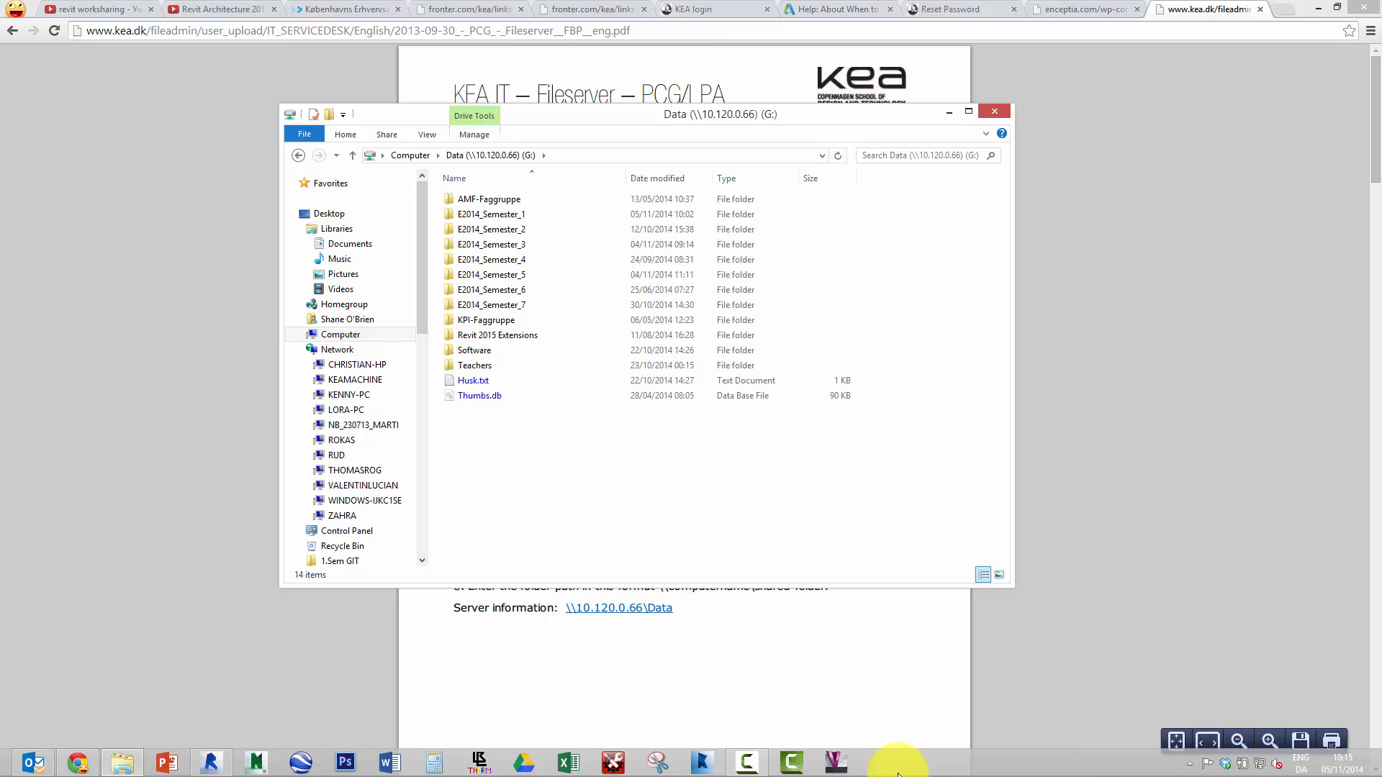